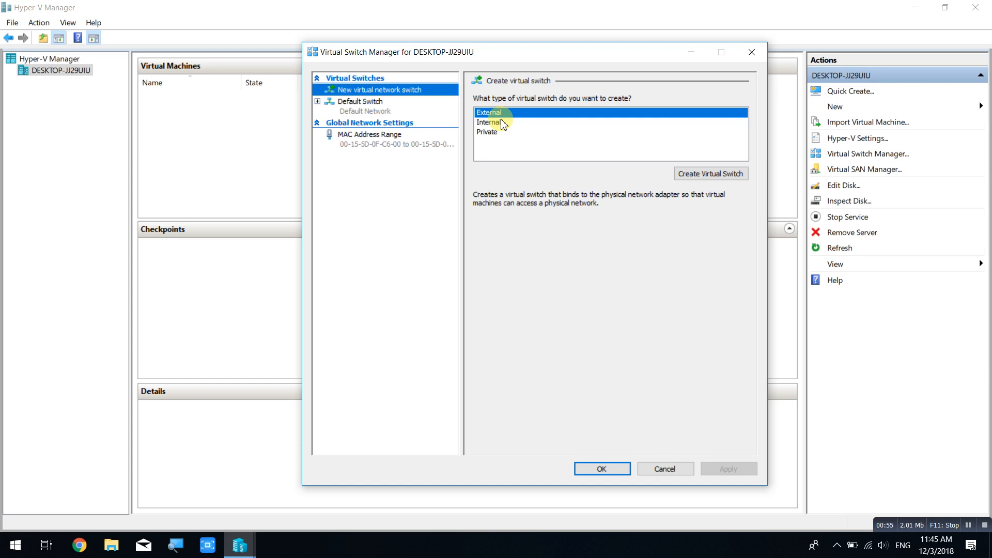
# Create an external virtual switch named 'External' on the Qualcomm wireless adapter and apply it.
pyautogui.click(711, 172)
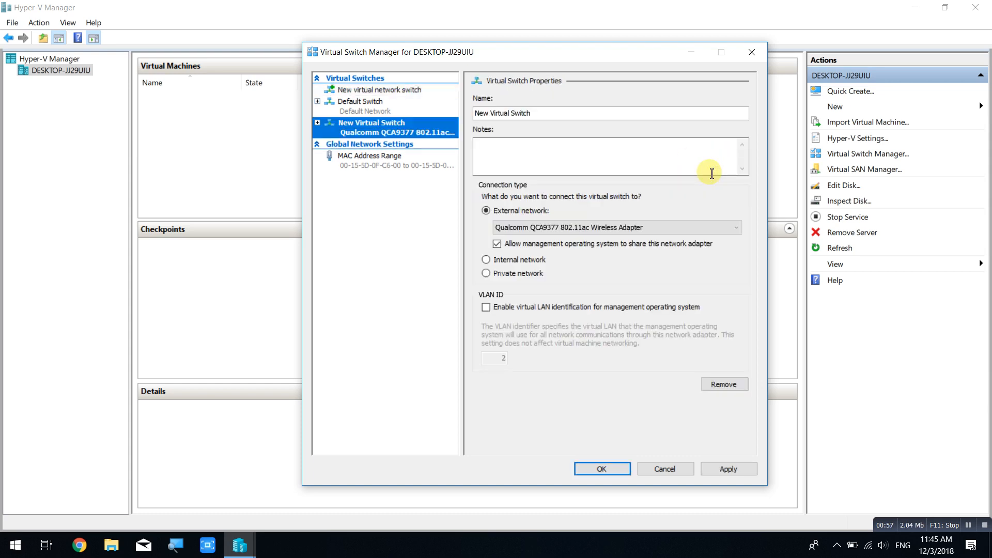
pyautogui.click(548, 111)
pyautogui.click(379, 121)
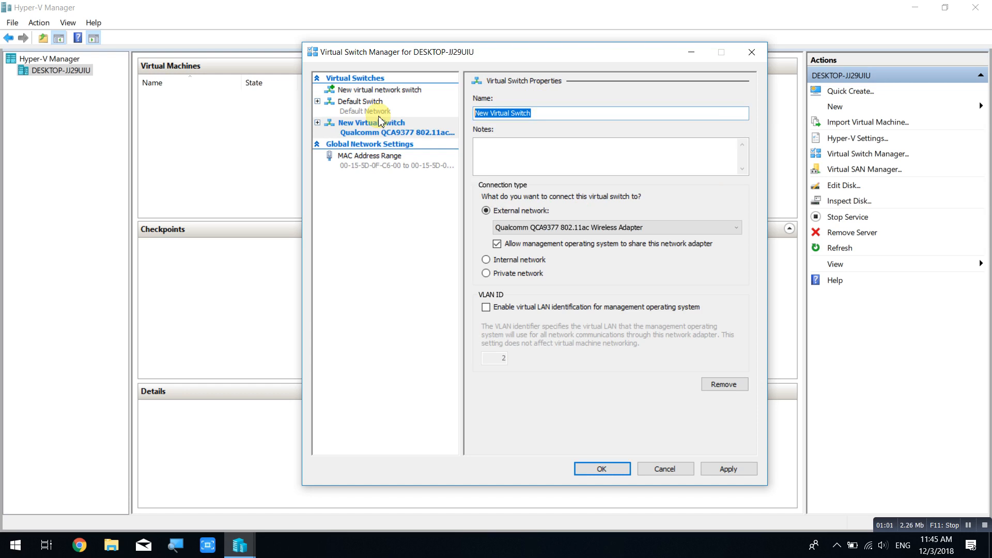
pyautogui.write('E')
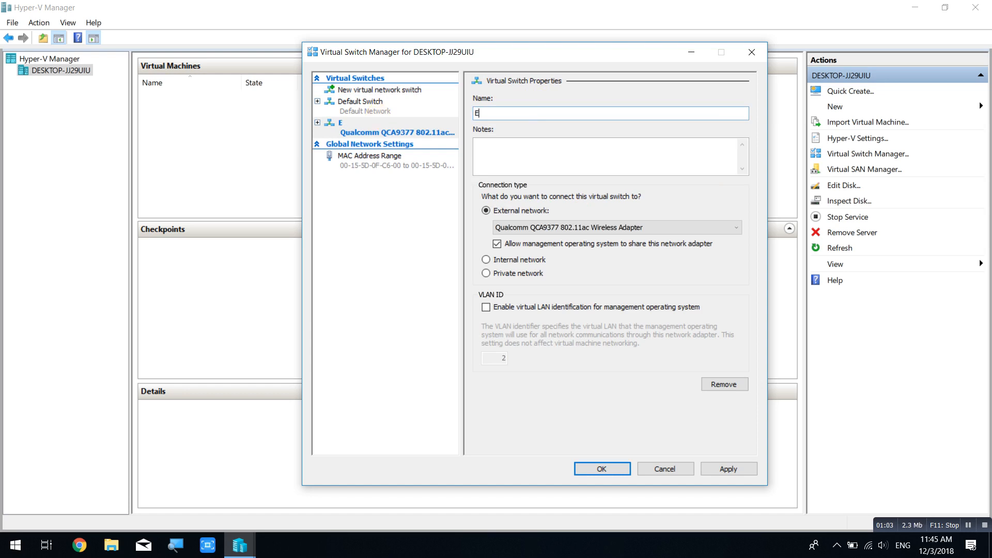
pyautogui.write('xternal')
pyautogui.click(537, 227)
pyautogui.click(537, 235)
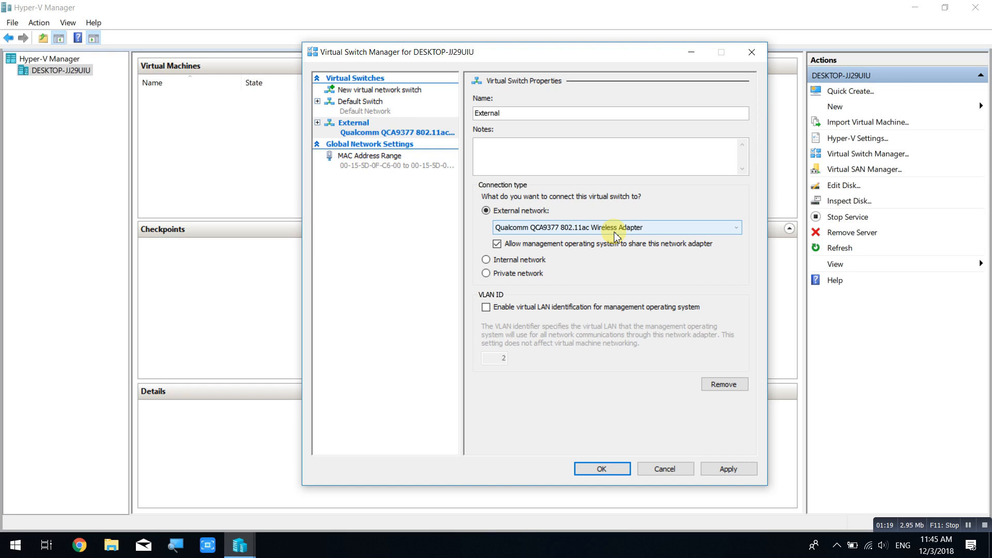
pyautogui.click(742, 470)
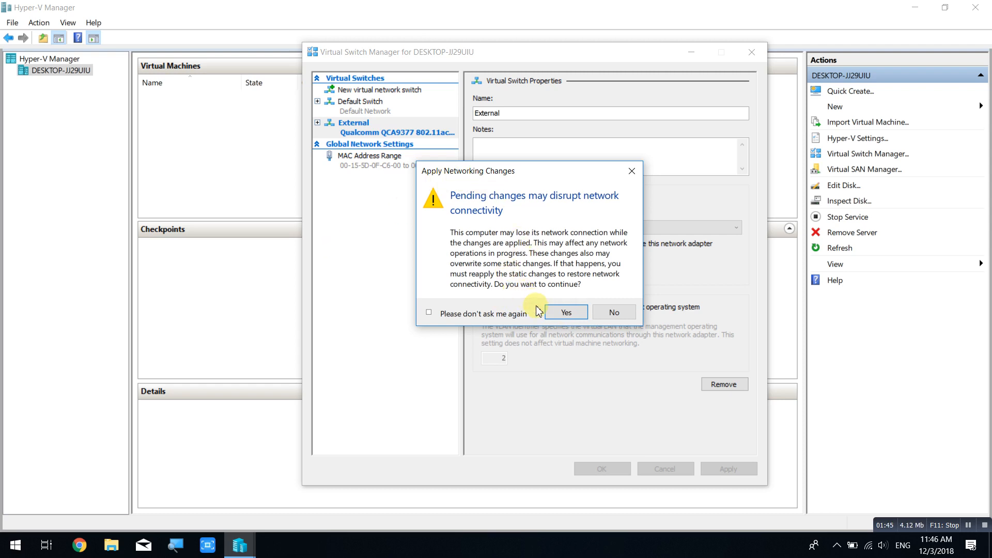
pyautogui.click(569, 312)
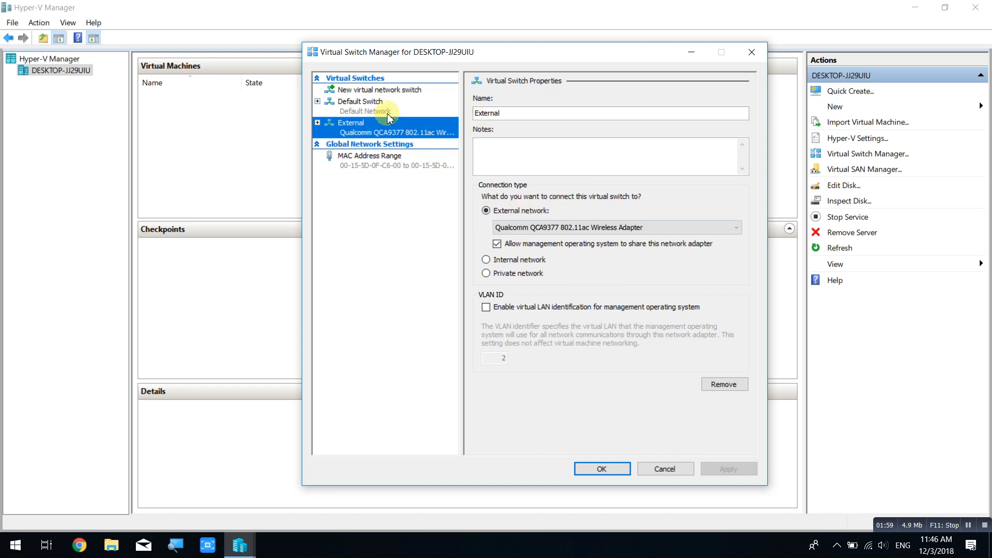
# Add a private switch named 'Privet', apply it, and close Virtual Switch Manager with OK.
pyautogui.click(373, 90)
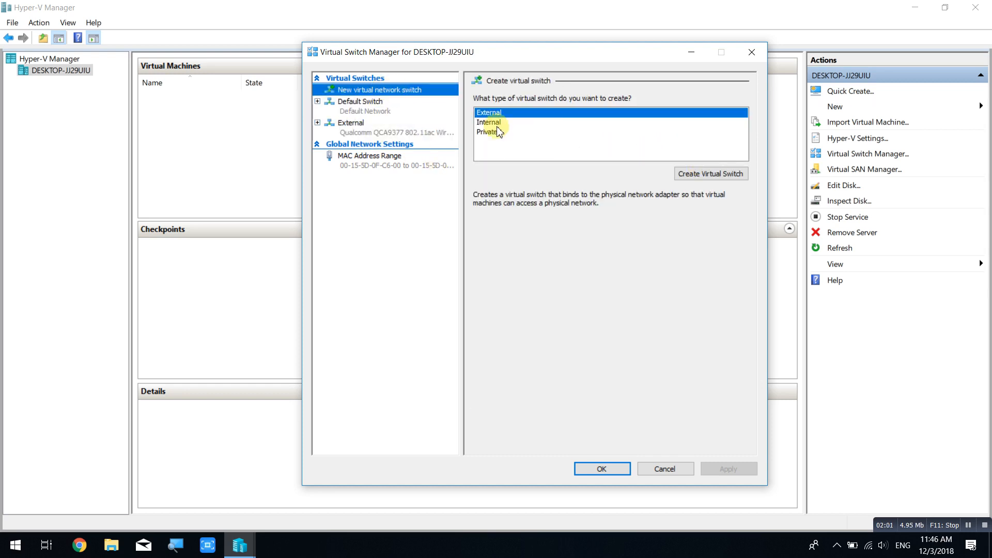
pyautogui.click(495, 122)
pyautogui.click(495, 132)
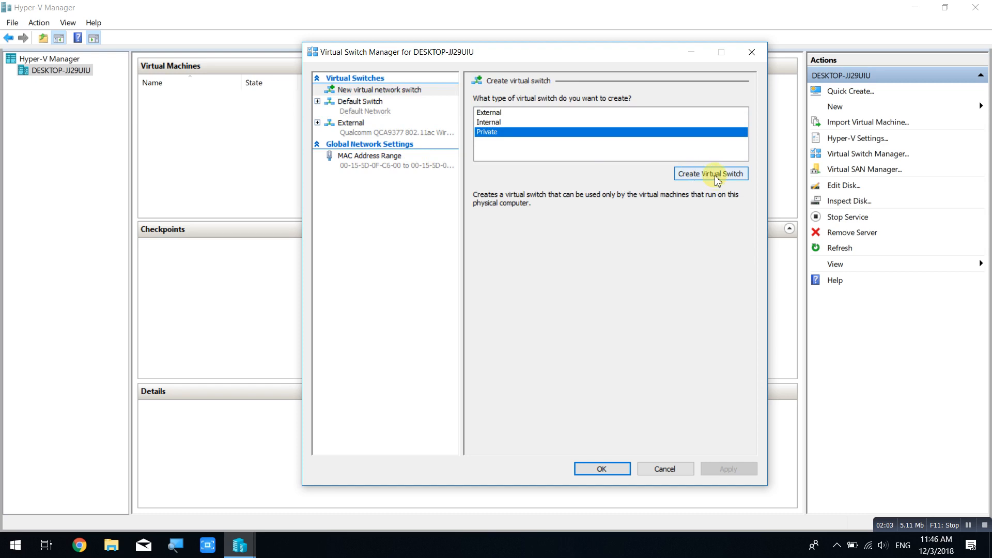
pyautogui.click(695, 174)
pyautogui.click(539, 114)
pyautogui.moveTo(539, 114); pyautogui.dragTo(430, 119)
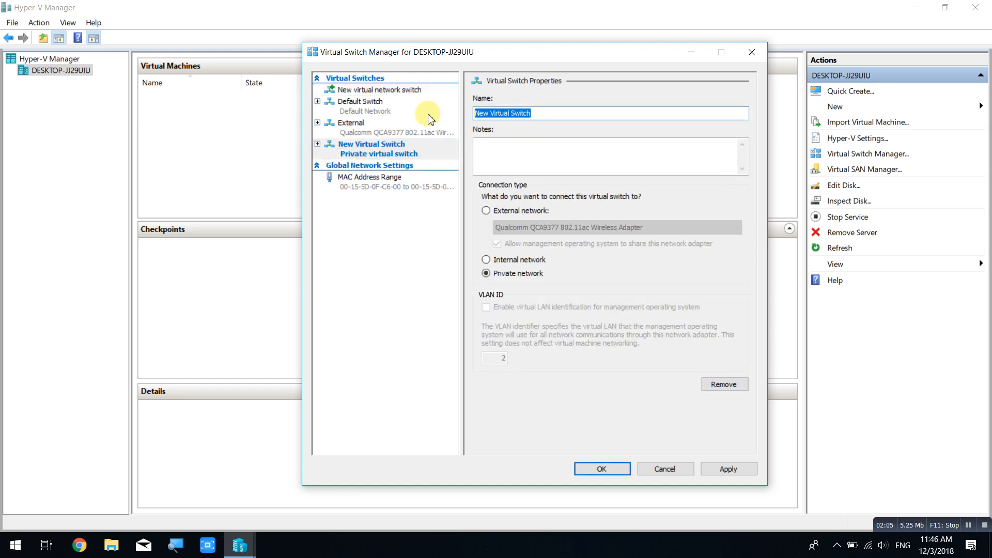
pyautogui.write('Priv')
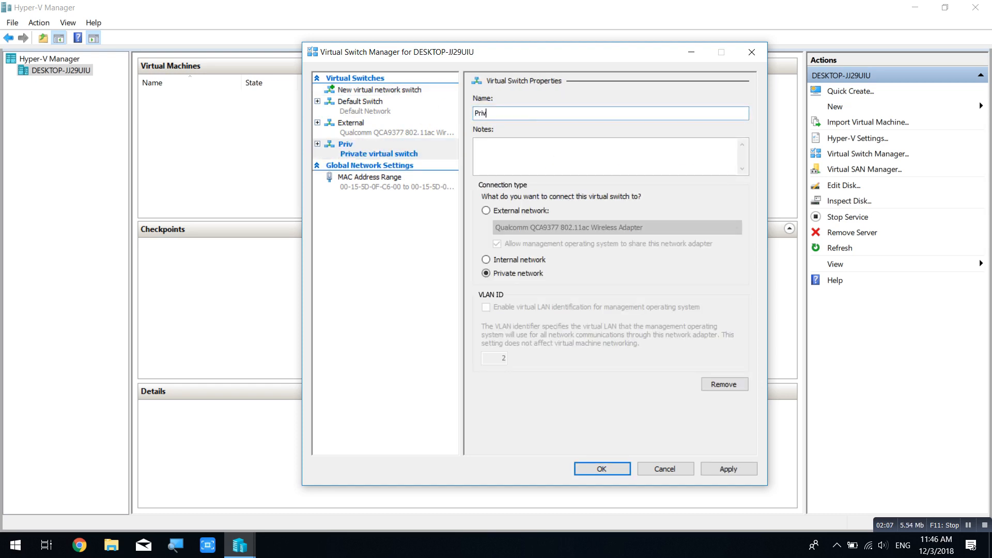
pyautogui.write('et')
pyautogui.click(736, 471)
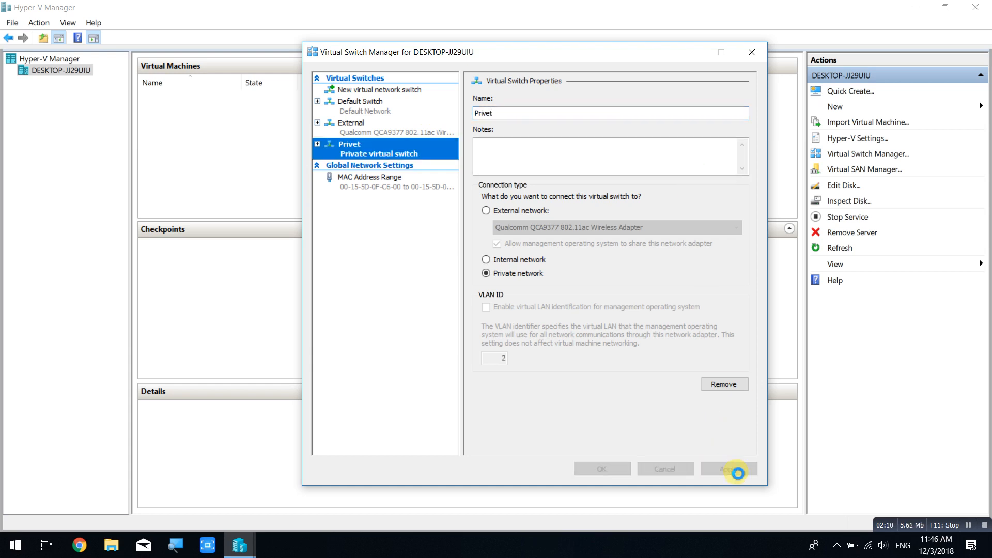
pyautogui.click(620, 472)
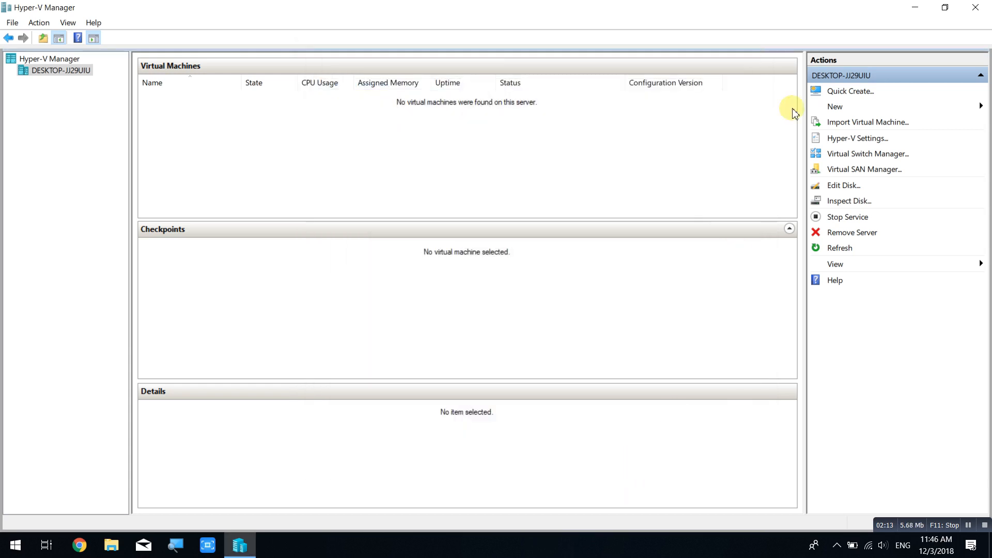
# Start a new VM named 'Windows Server 2012 R2' as Generation 2 with 4096 MB memory.
pyautogui.click(864, 109)
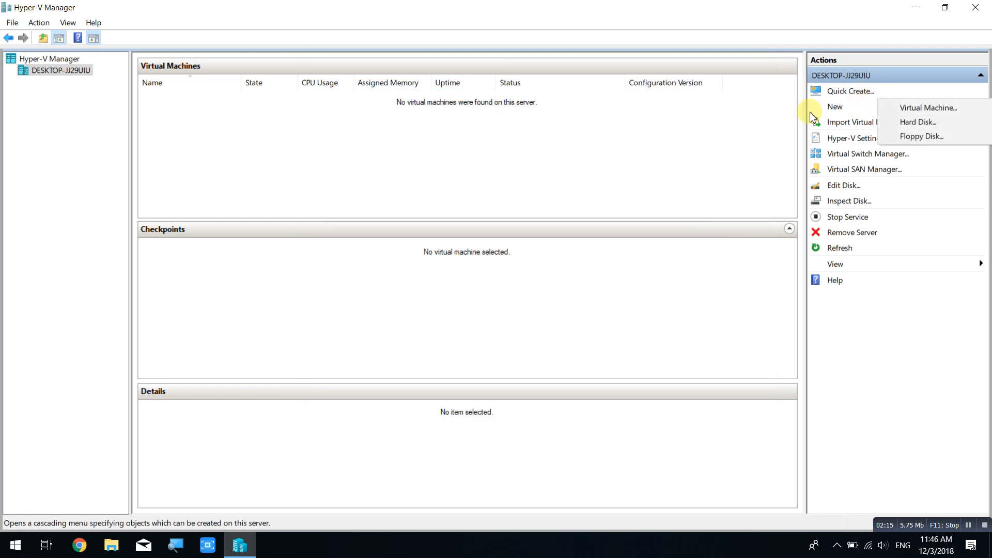
pyautogui.click(917, 110)
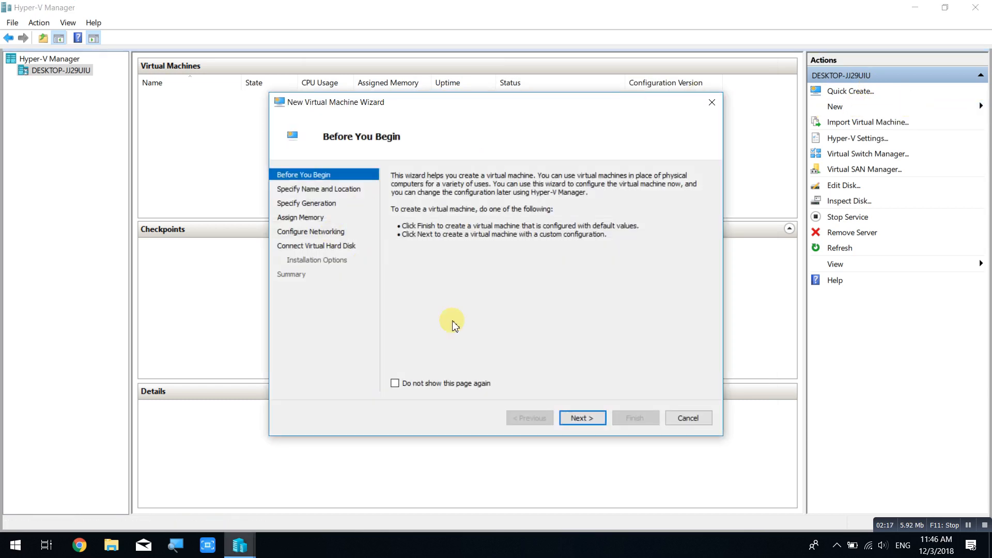
pyautogui.click(579, 417)
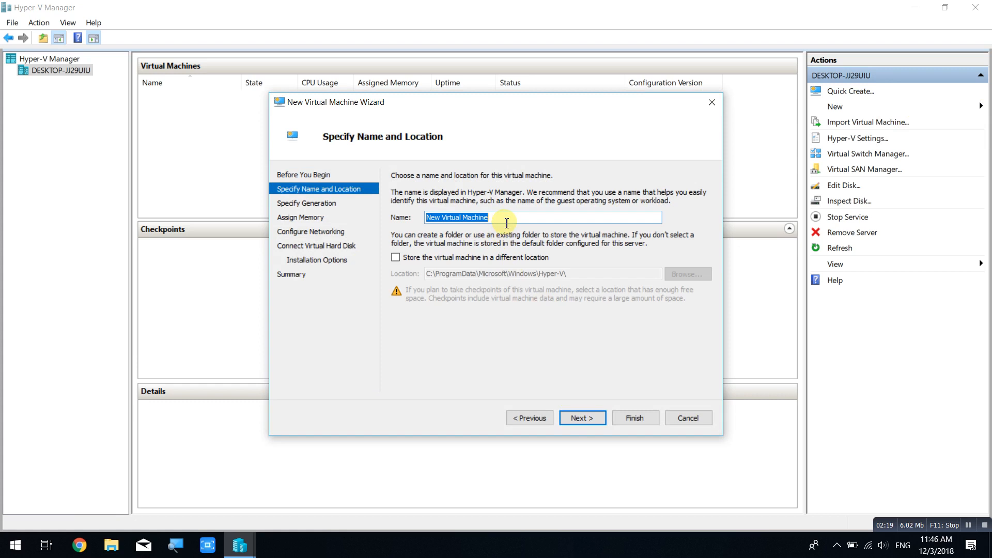
pyautogui.write('Win')
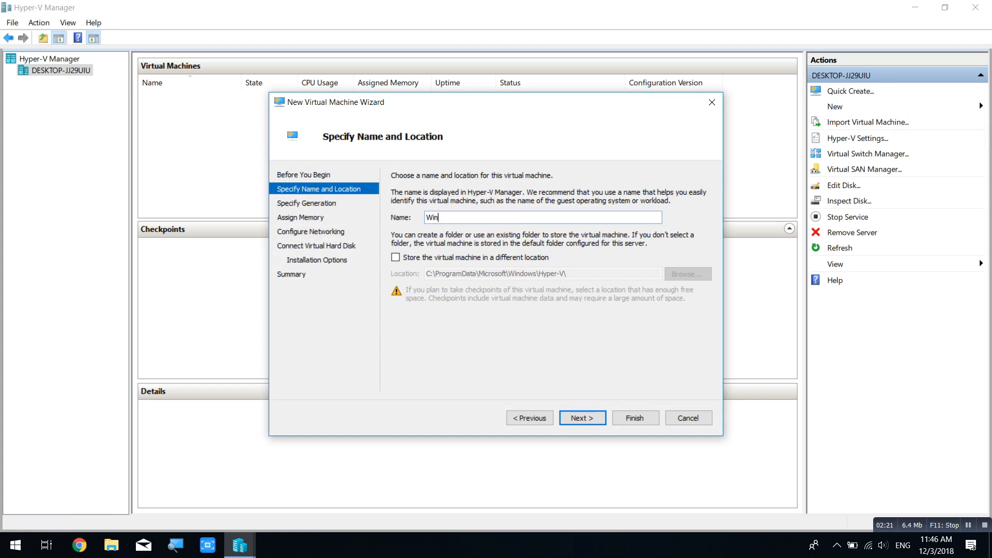
pyautogui.write('dows Server 2012 R2')
pyautogui.click(588, 420)
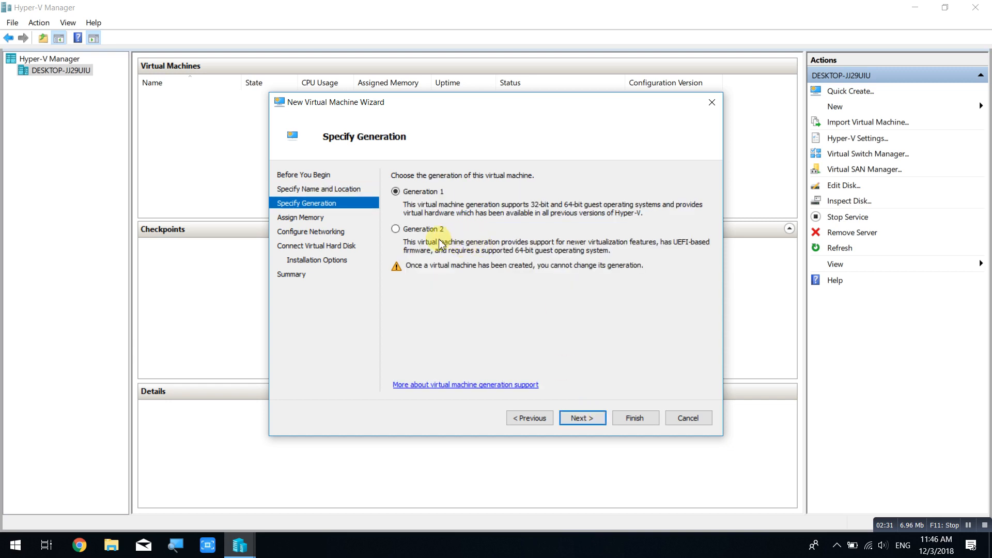
pyautogui.click(413, 231)
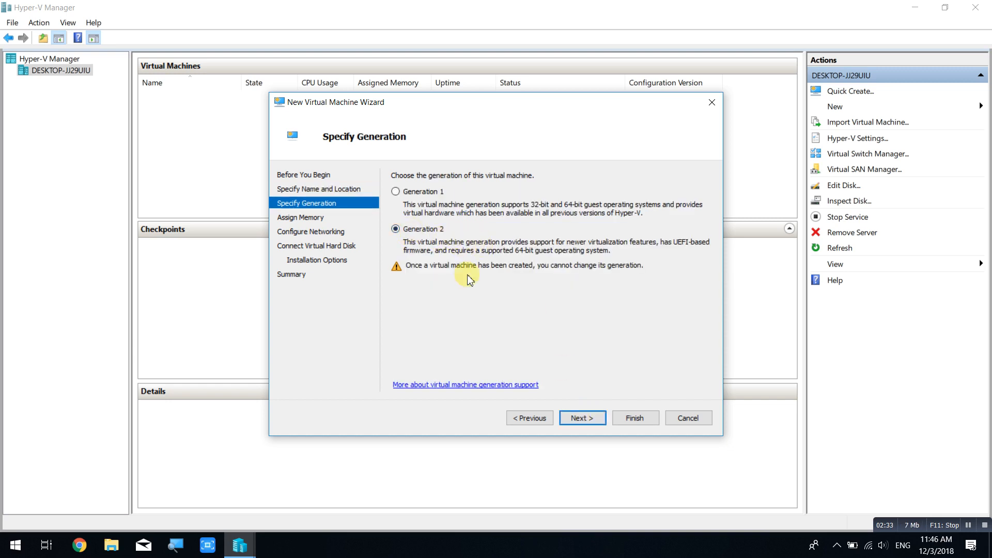
pyautogui.click(589, 420)
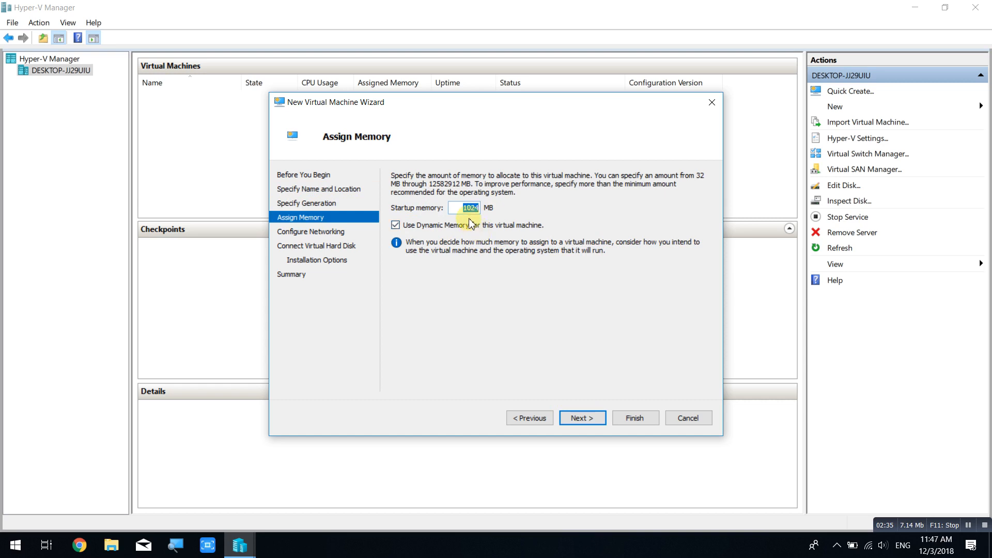
pyautogui.write('4096')
# Connect the VM to the External switch and give it an 80 GB virtual hard disk.
pyautogui.click(585, 420)
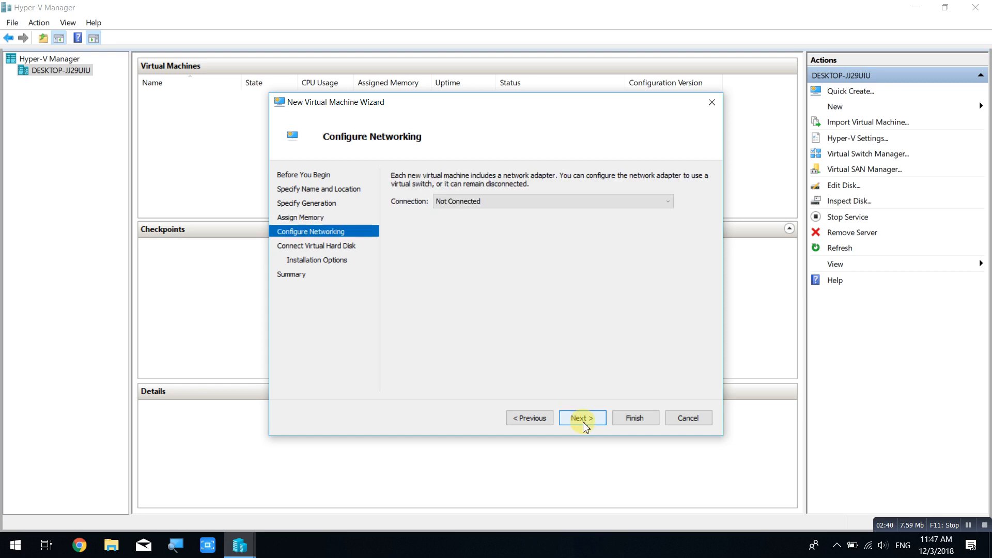
pyautogui.click(523, 202)
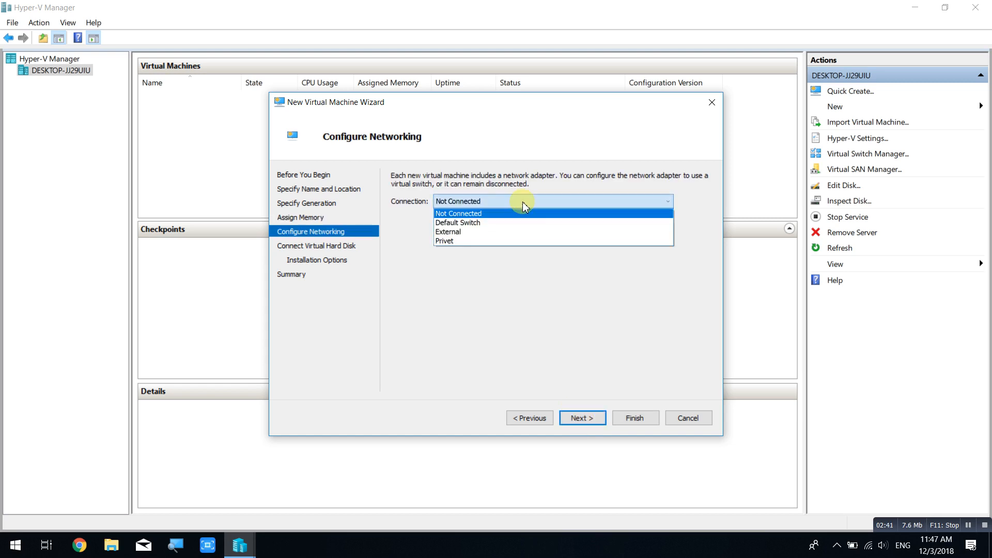
pyautogui.click(506, 232)
pyautogui.click(584, 418)
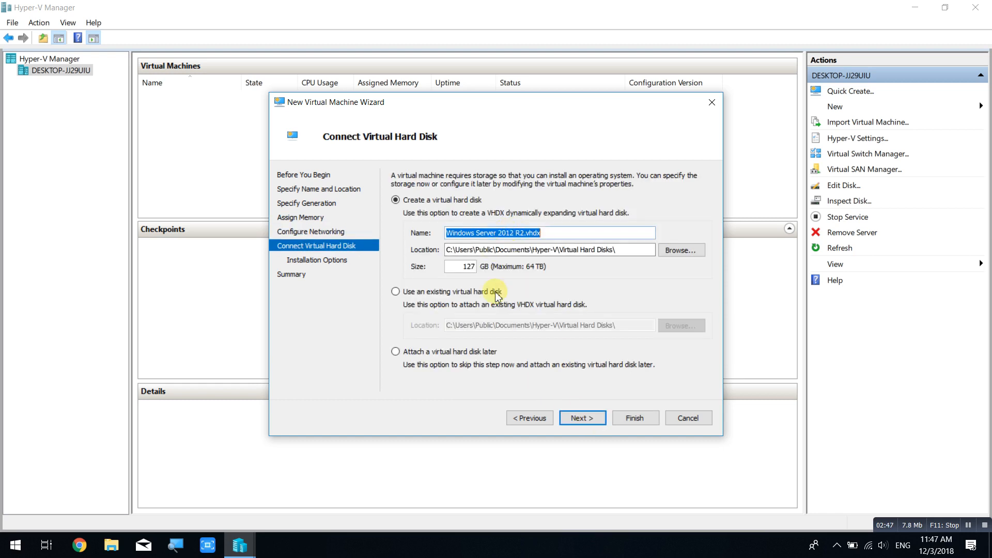
pyautogui.doubleClick(465, 266)
pyautogui.write('80')
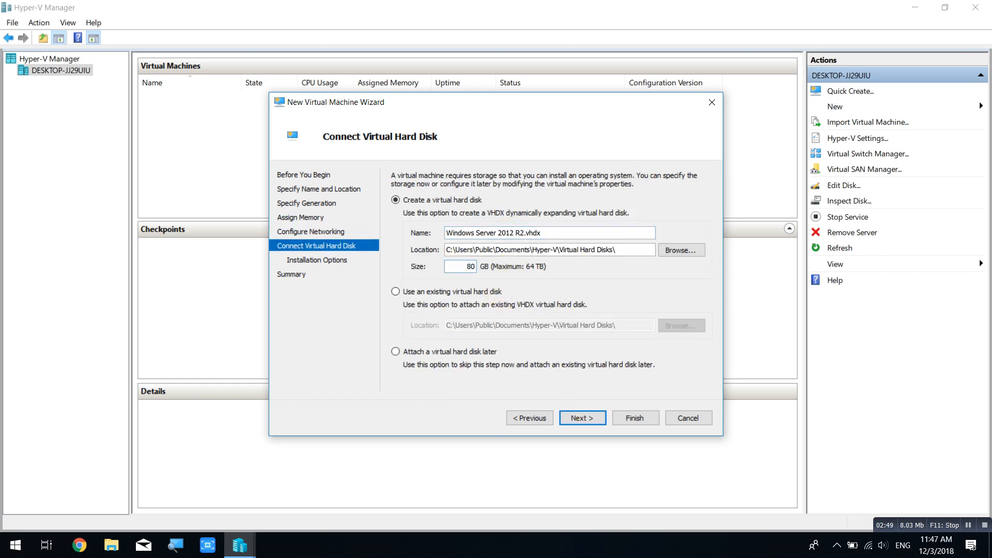
# Use the WinSvr2012-R2 ISO as bootable installation media and finish creating the VM.
pyautogui.click(590, 417)
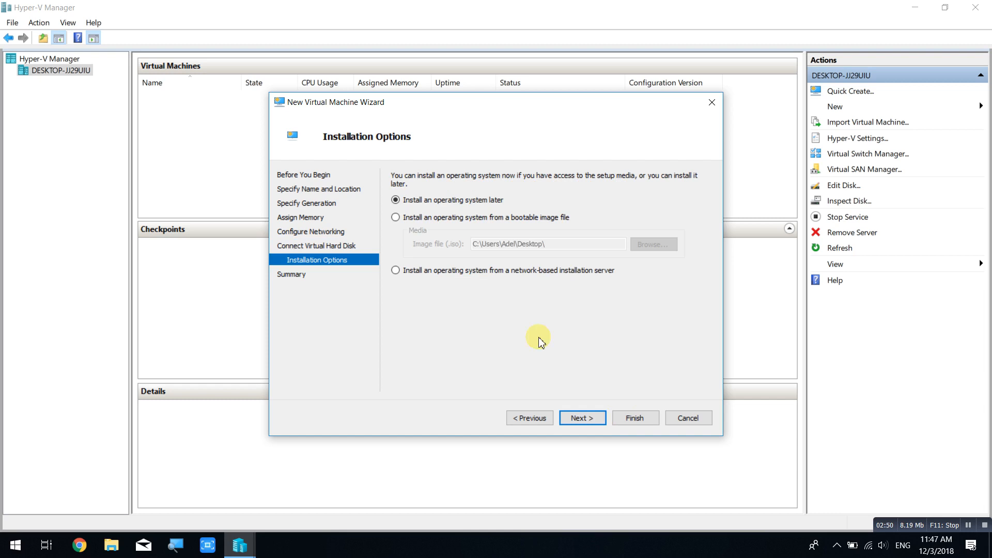
pyautogui.click(445, 222)
pyautogui.click(653, 245)
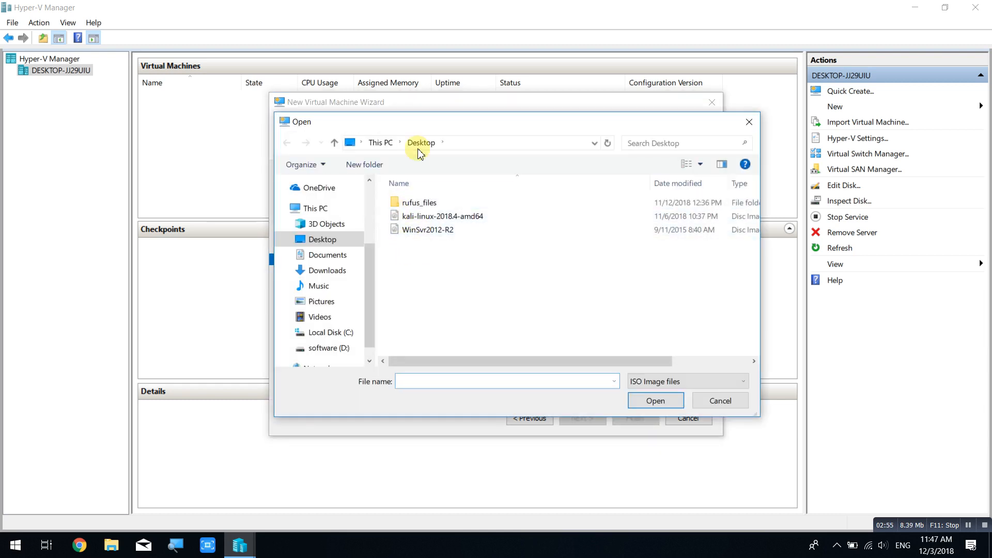
pyautogui.click(448, 231)
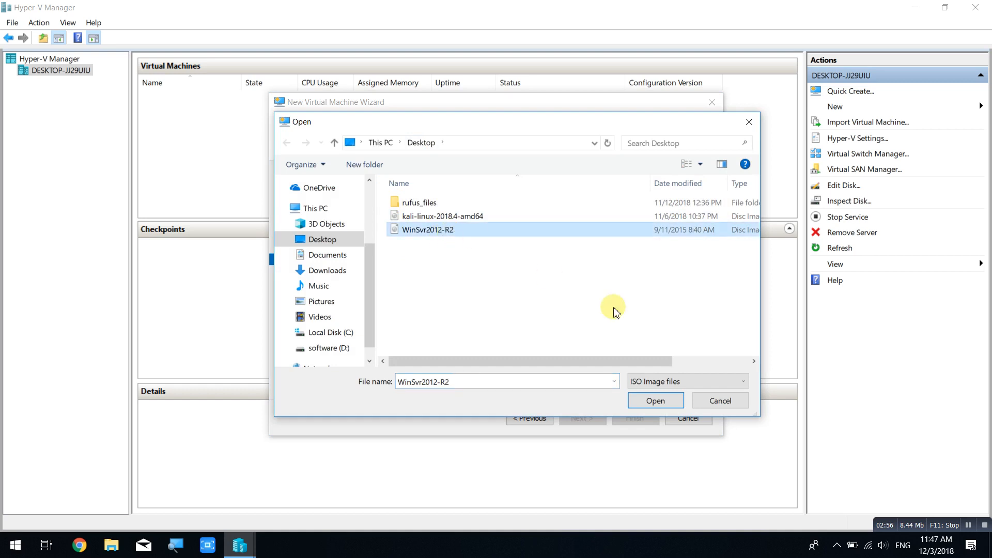
pyautogui.click(655, 399)
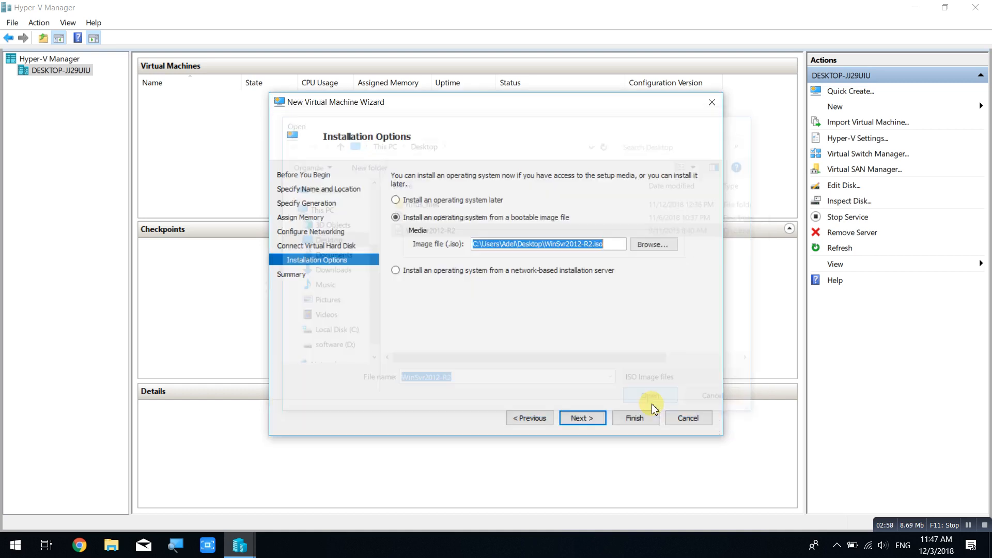
pyautogui.click(583, 420)
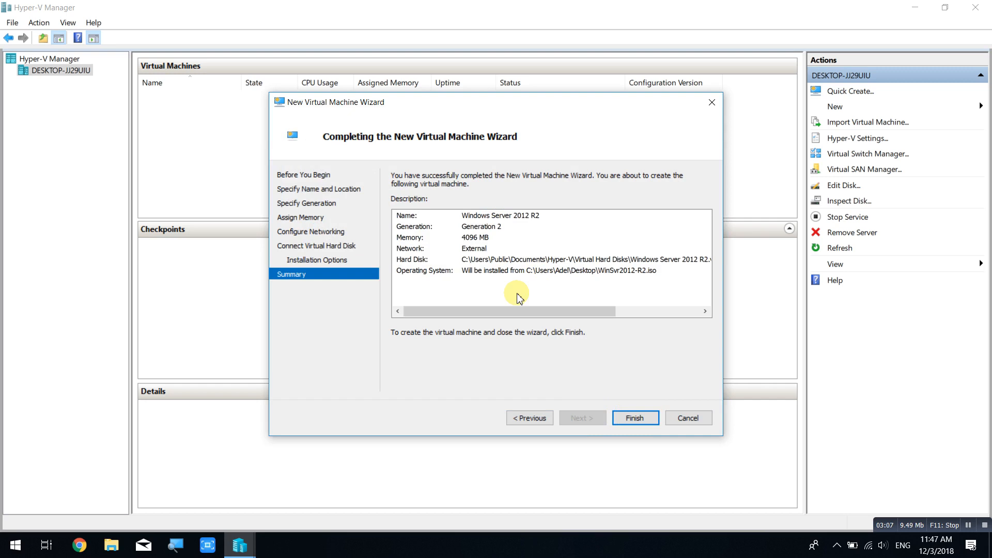
pyautogui.click(645, 422)
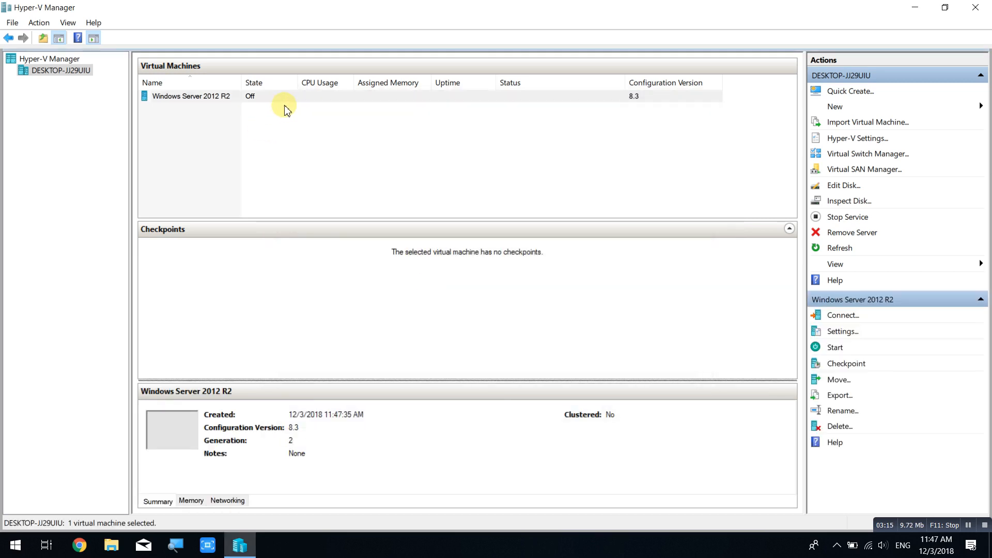
# In the Windows Server 2012 R2 VM's settings, set 2 virtual processors and save.
pyautogui.click(221, 95)
pyautogui.rightClick(222, 93)
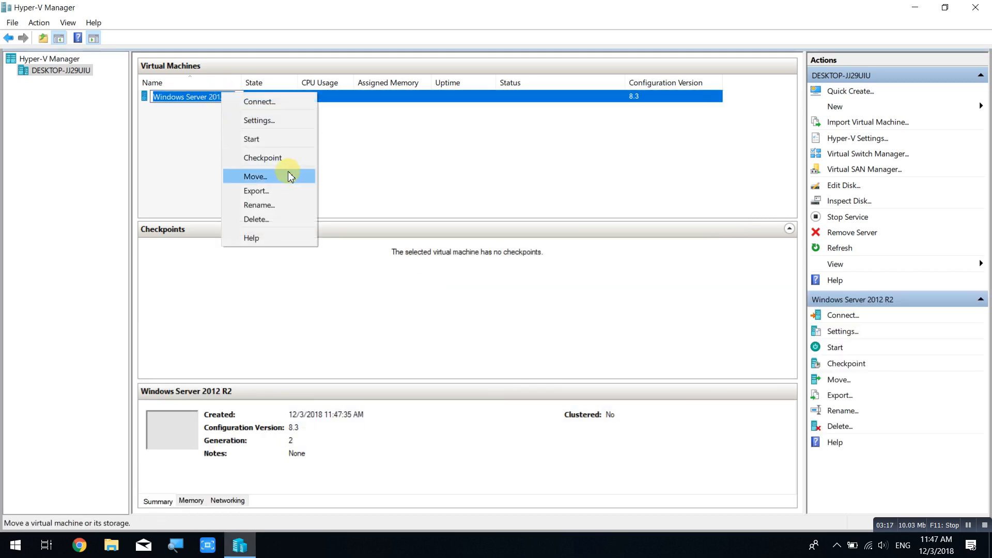
pyautogui.click(279, 121)
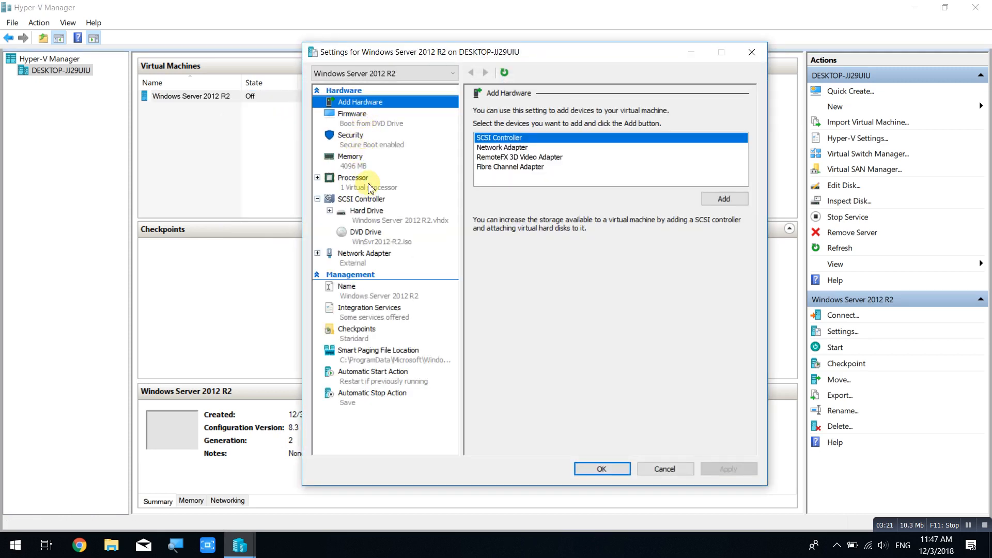
pyautogui.click(370, 187)
pyautogui.click(620, 131)
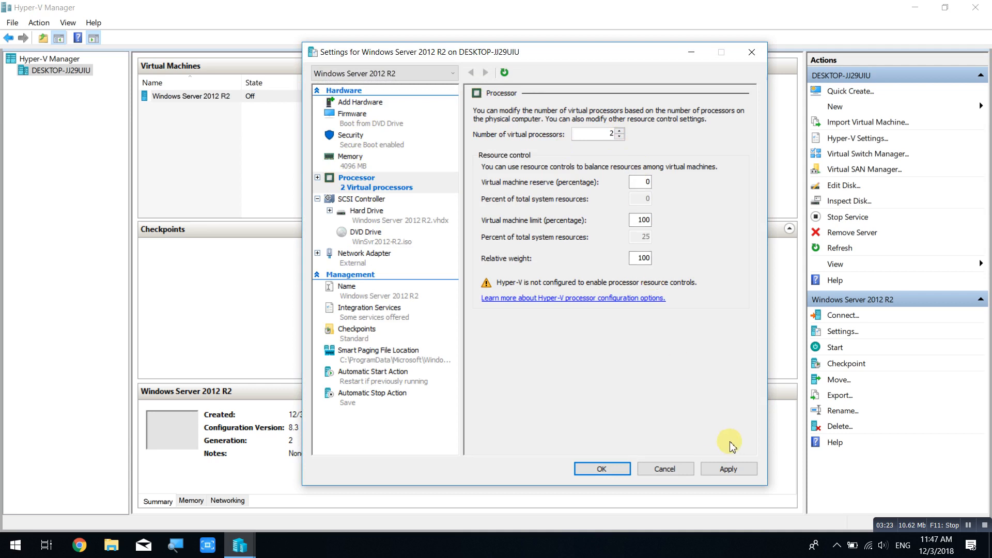
pyautogui.click(730, 468)
pyautogui.click(604, 468)
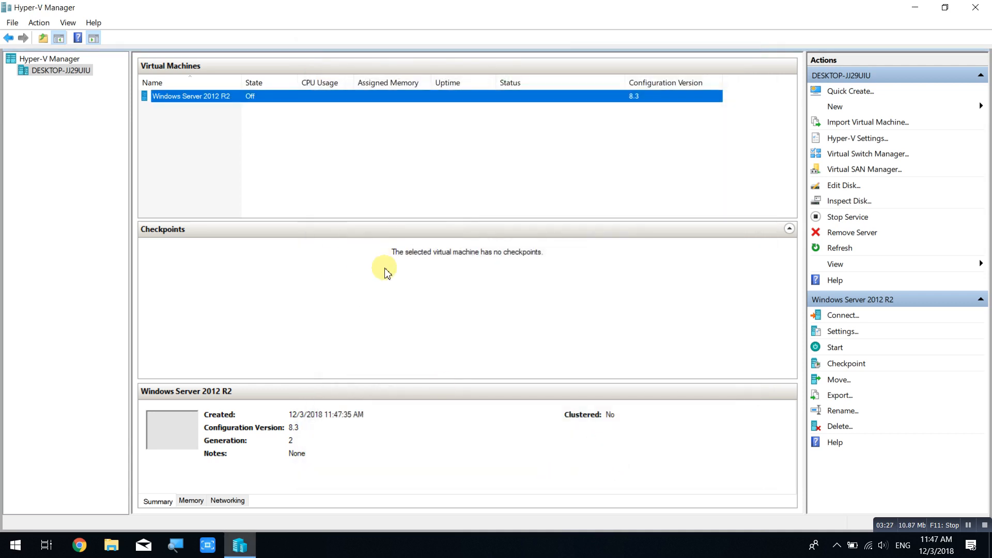
# Connect to the VM, start it, and boot from the installation DVD into Windows Setup.
pyautogui.doubleClick(284, 99)
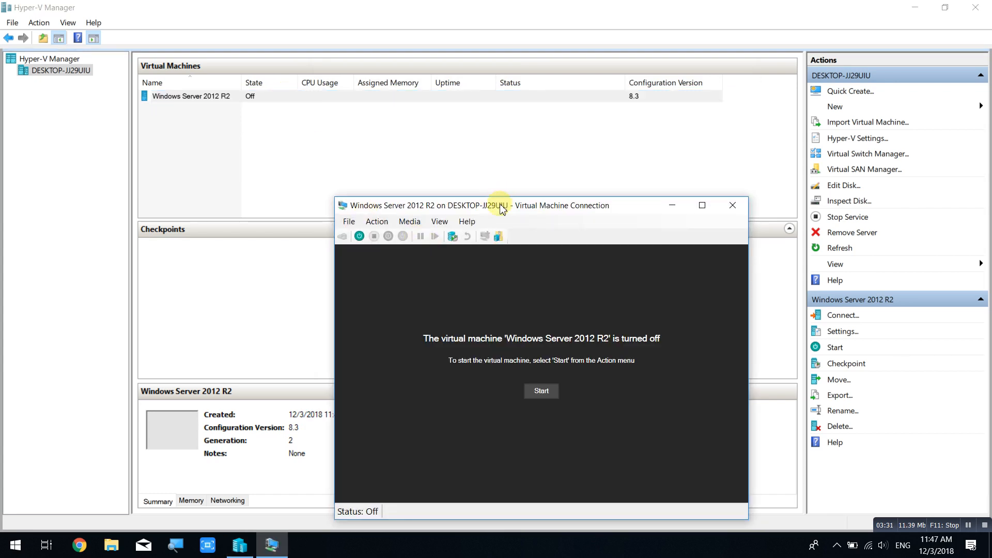
pyautogui.click(360, 236)
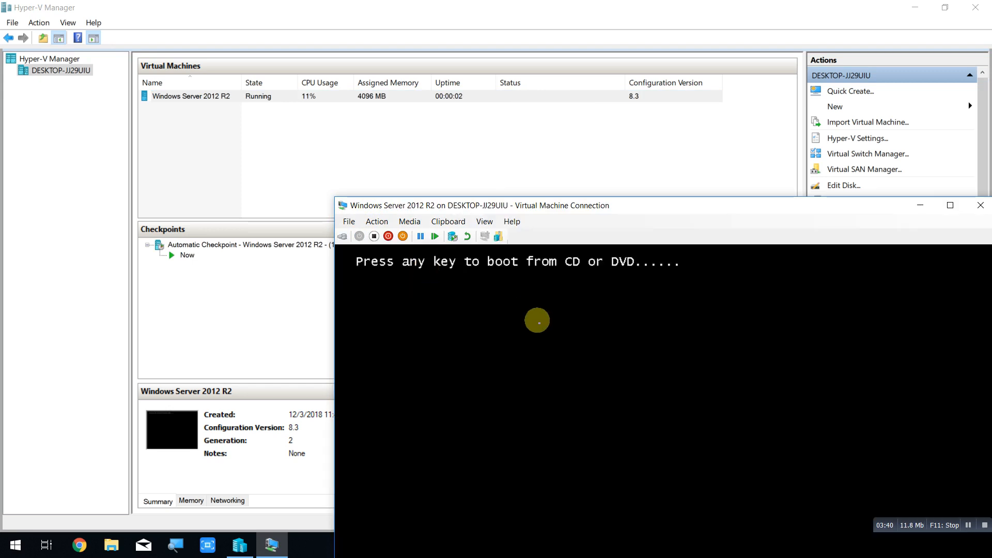
pyautogui.press('Return')
pyautogui.press('Return')
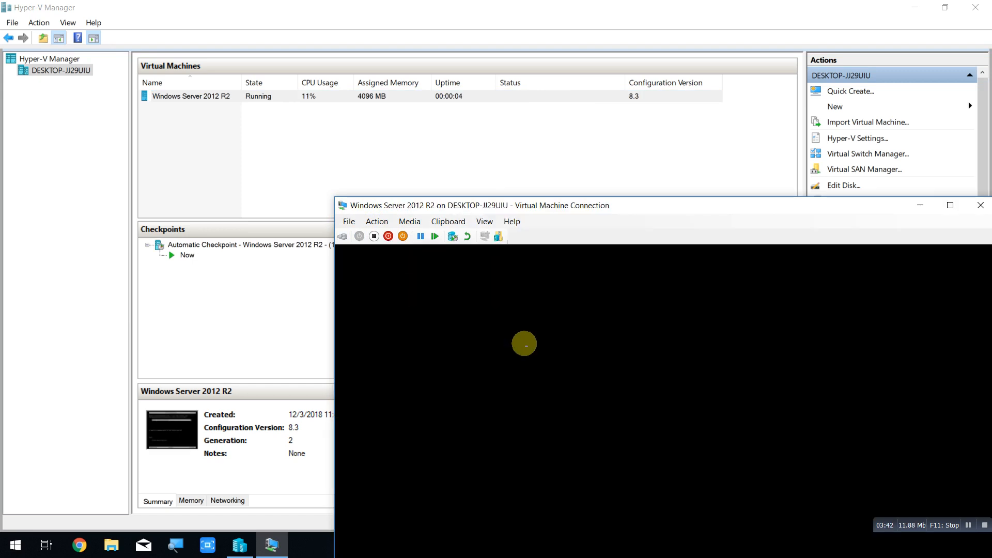
pyautogui.moveTo(669, 207); pyautogui.dragTo(486, 4)
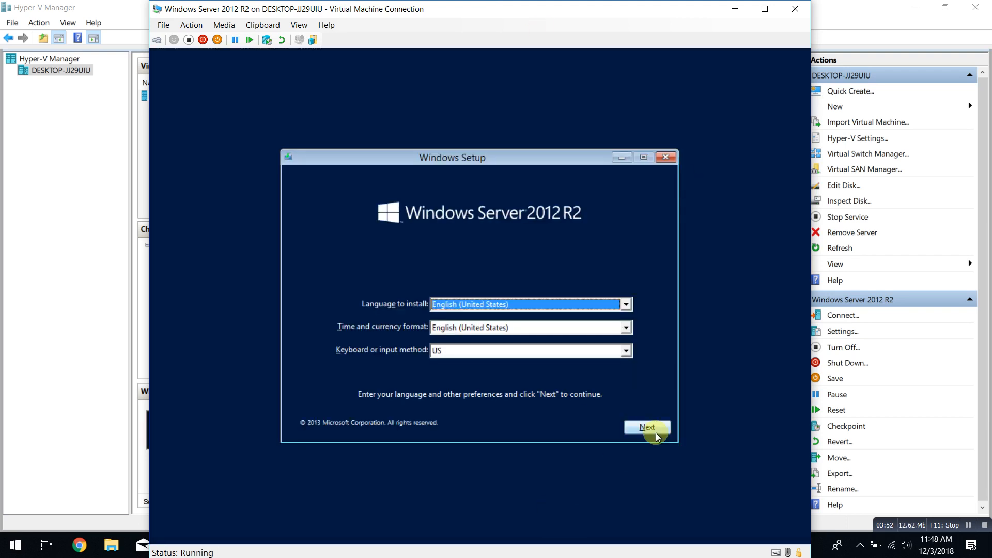
# Accept the default language settings, choose Install now, then minimize Hyper-V Manager to expose the desktop.
pyautogui.click(664, 432)
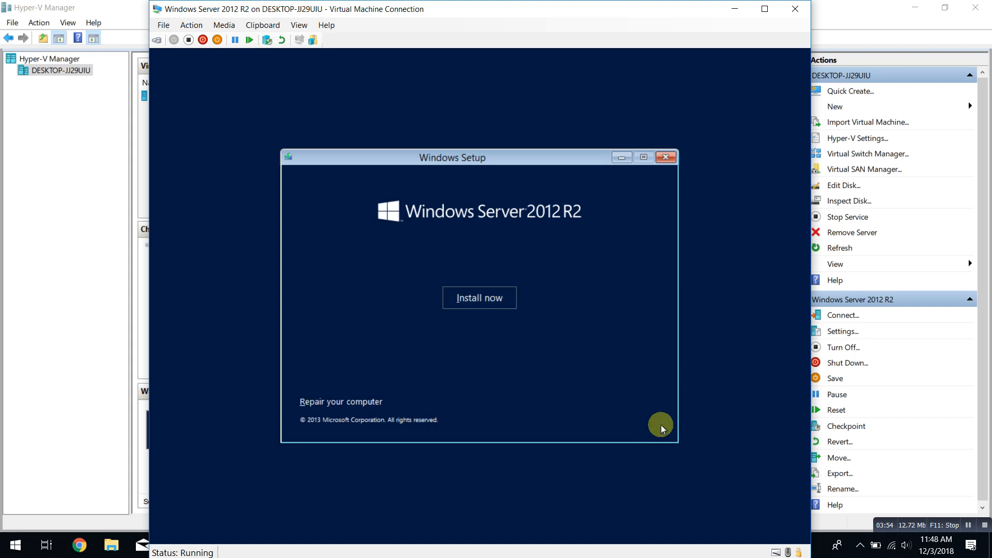
pyautogui.click(481, 309)
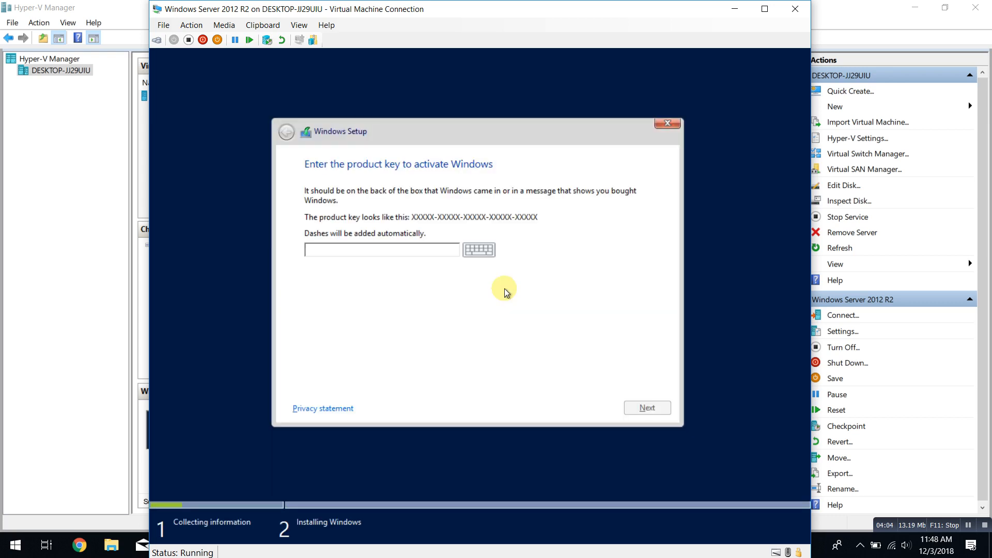
pyautogui.click(914, 7)
pyautogui.click(605, 90)
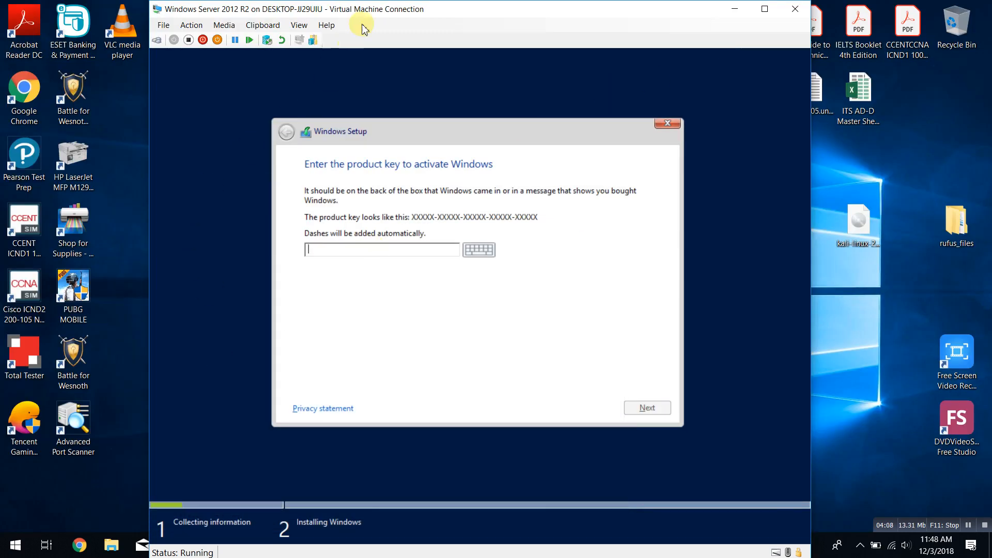
pyautogui.moveTo(370, 9); pyautogui.dragTo(438, 11)
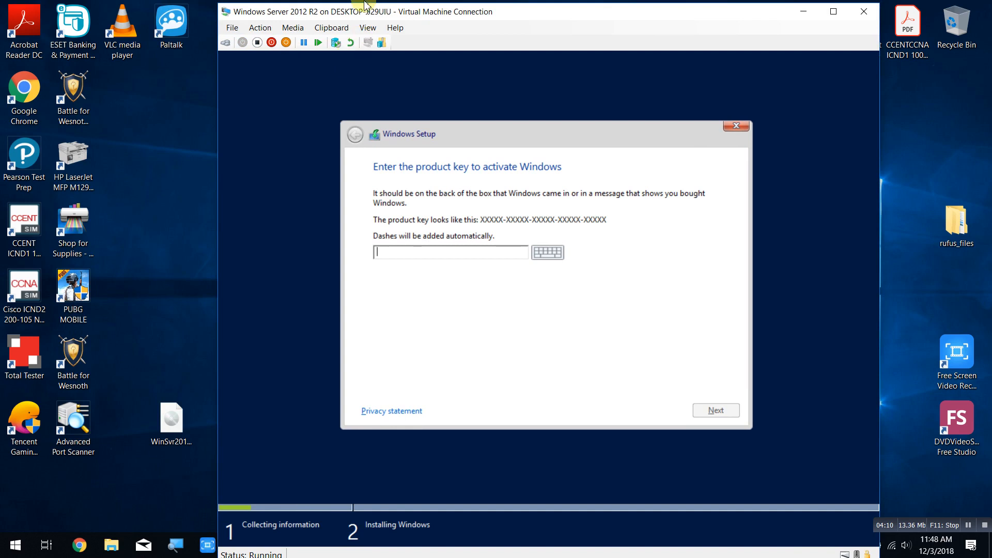
pyautogui.moveTo(362, 9); pyautogui.dragTo(543, 15)
# Copy the key from WinSvr2012-R2.Key and enter it via Clipboard > Type clipboard text.
pyautogui.doubleClick(269, 420)
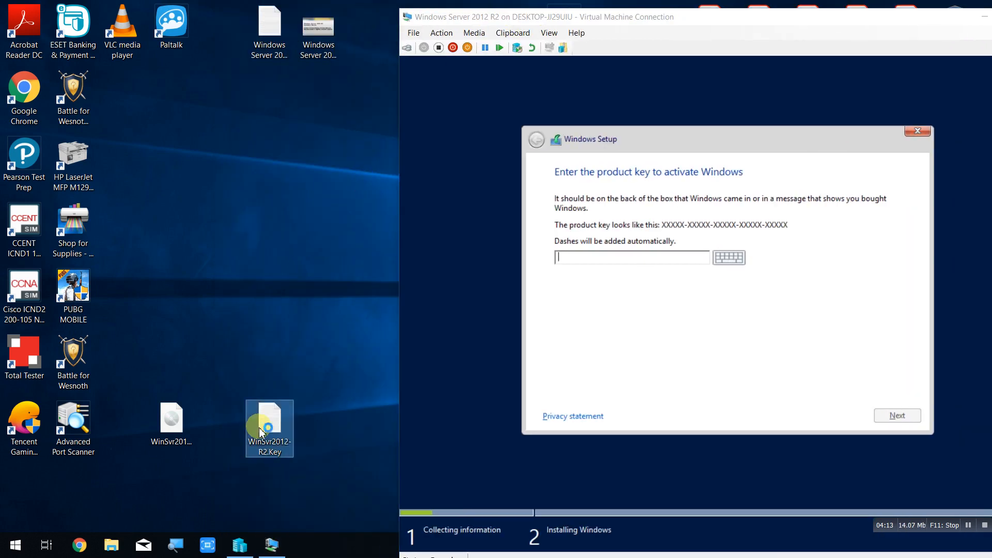
pyautogui.moveTo(289, 84); pyautogui.dragTo(75, 91)
pyautogui.press('super+c')
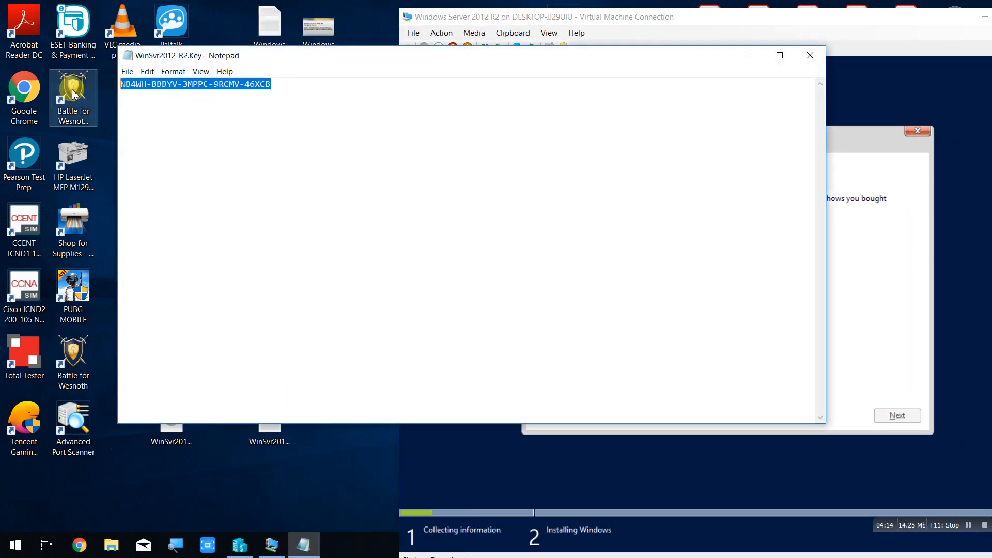
pyautogui.click(810, 55)
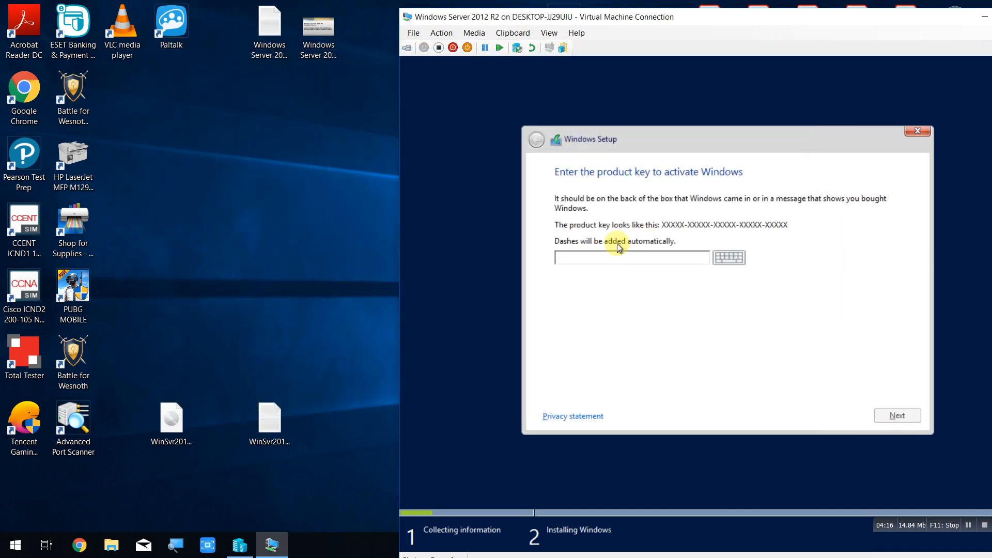
pyautogui.rightClick(613, 252)
pyautogui.click(613, 256)
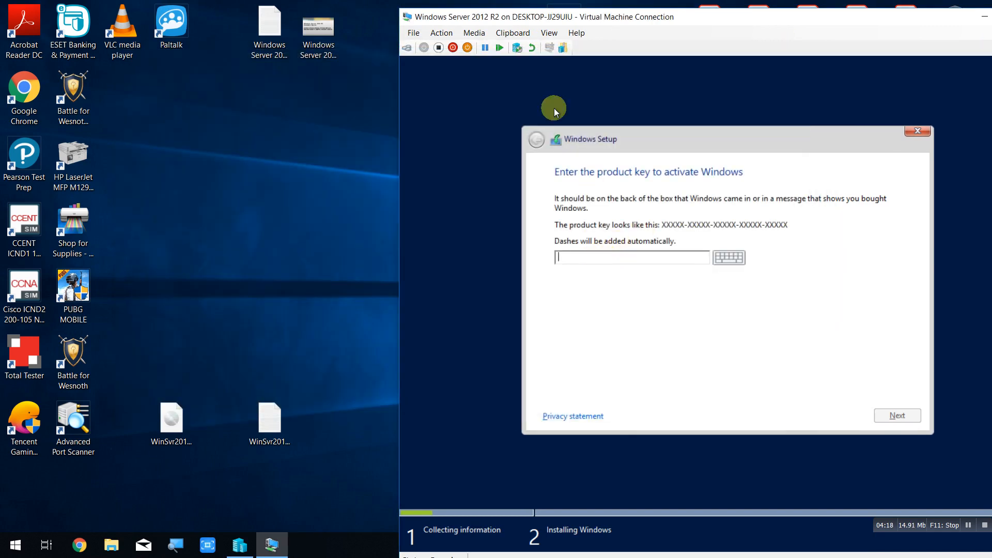
pyautogui.click(512, 33)
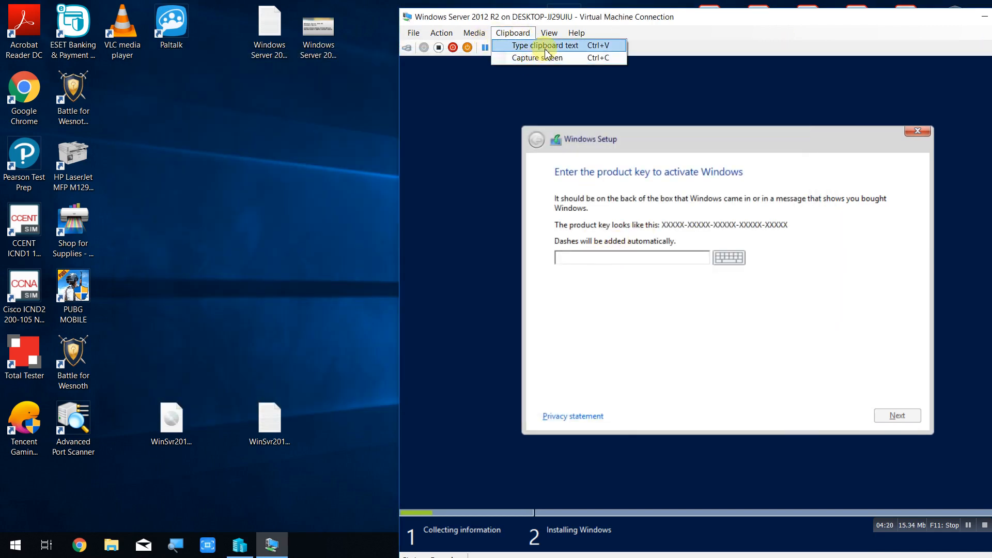
pyautogui.click(546, 46)
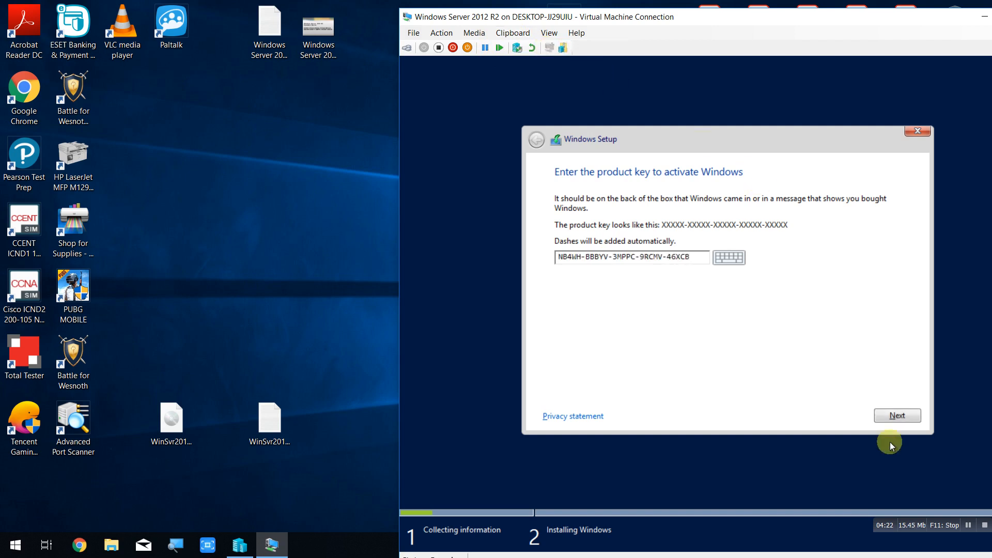
pyautogui.click(890, 417)
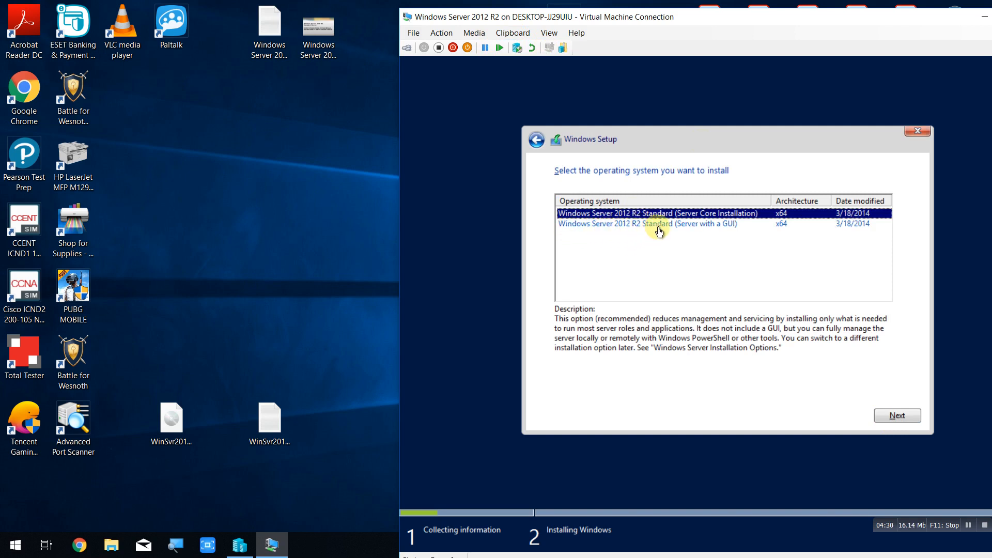
# Choose the Server with a GUI edition and accept the license terms.
pyautogui.click(688, 227)
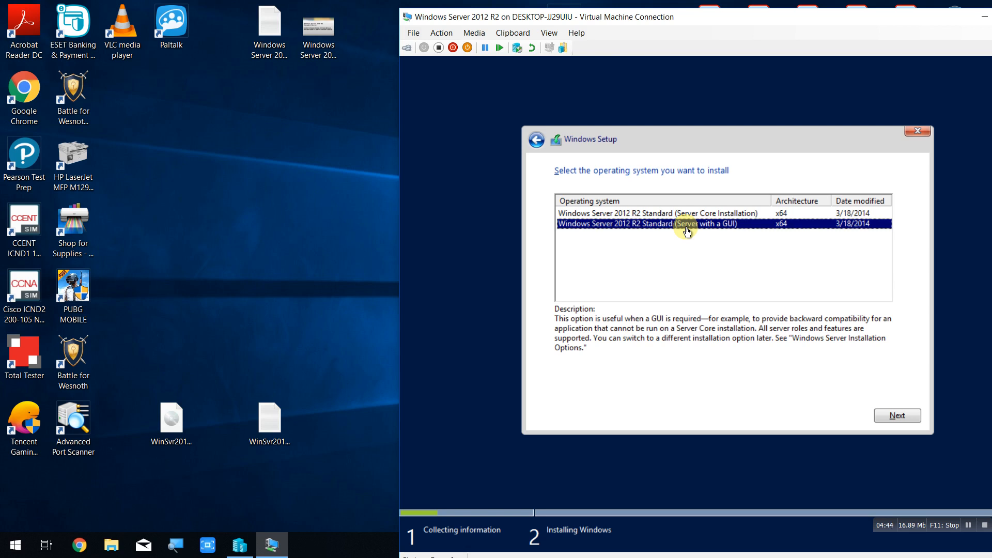
pyautogui.click(905, 416)
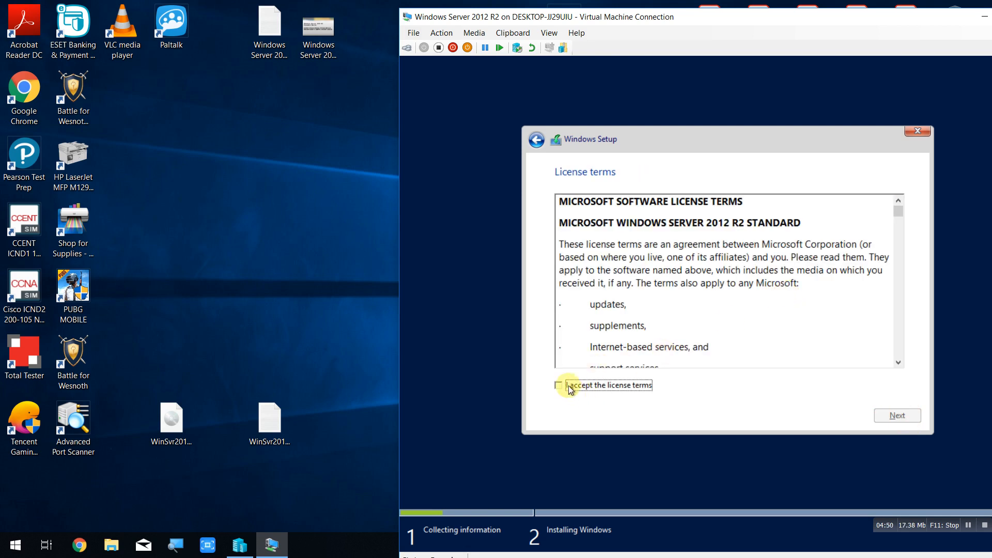
pyautogui.click(570, 389)
pyautogui.click(892, 415)
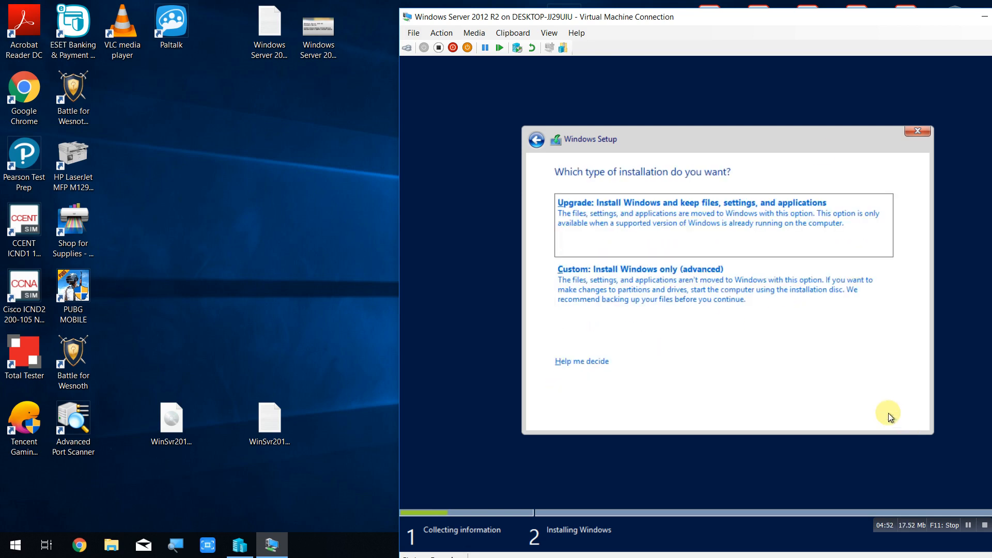
pyautogui.moveTo(783, 16); pyautogui.dragTo(572, 11)
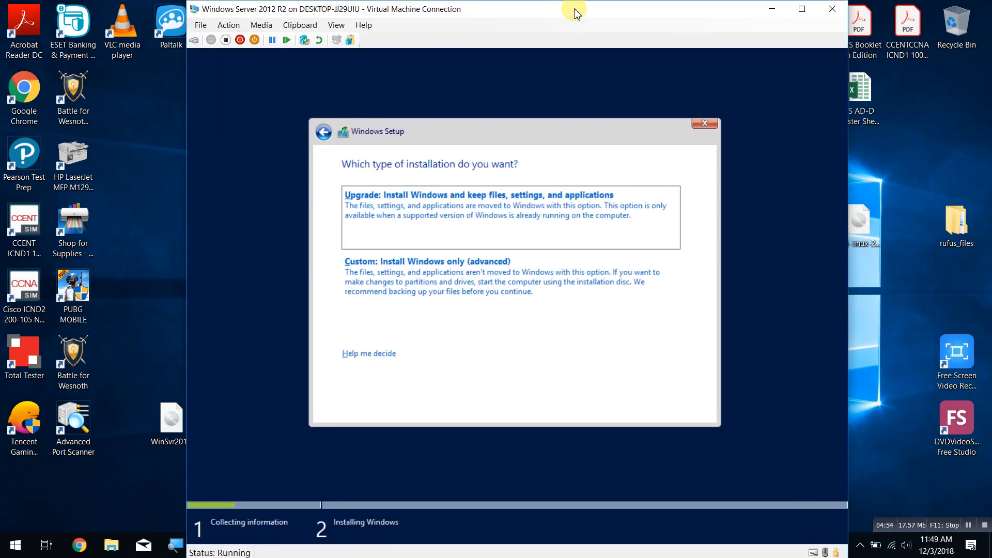
# Choose a Custom installation onto Drive 0's 80 GB unallocated space.
pyautogui.click(493, 289)
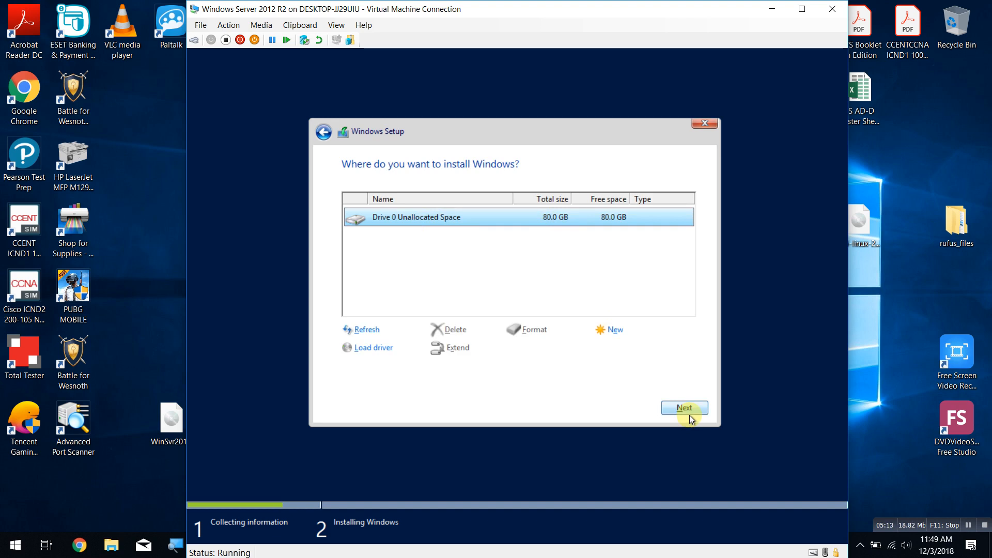
pyautogui.click(615, 331)
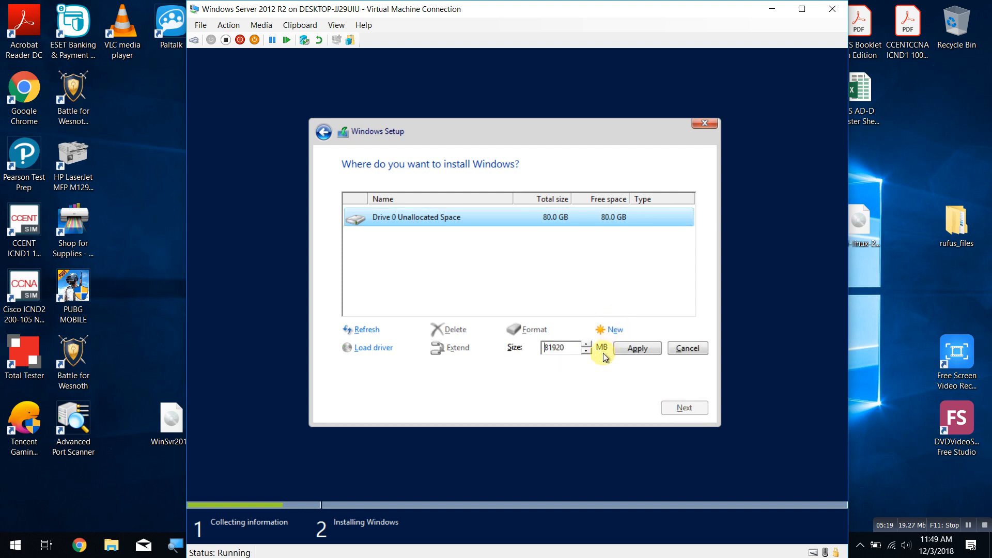
pyautogui.click(697, 347)
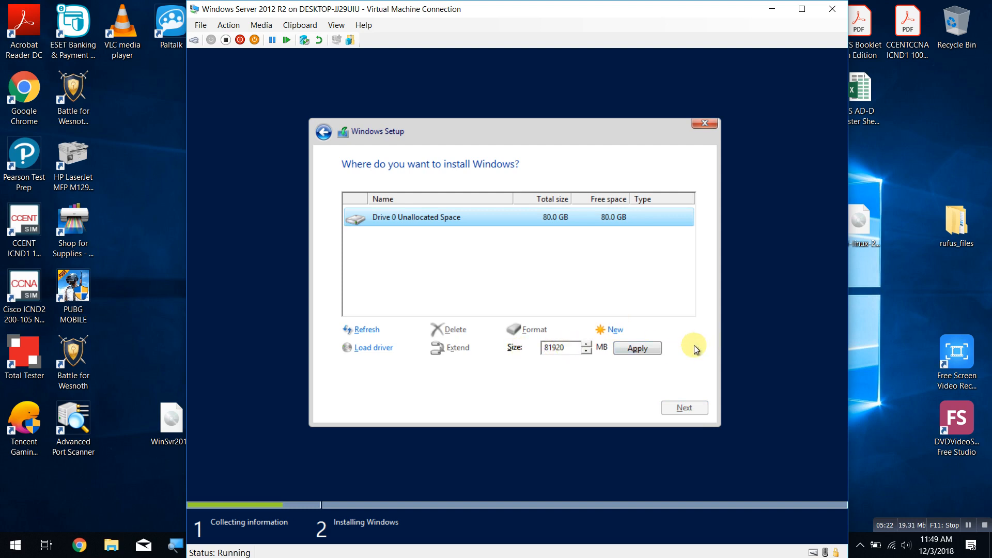
pyautogui.click(685, 408)
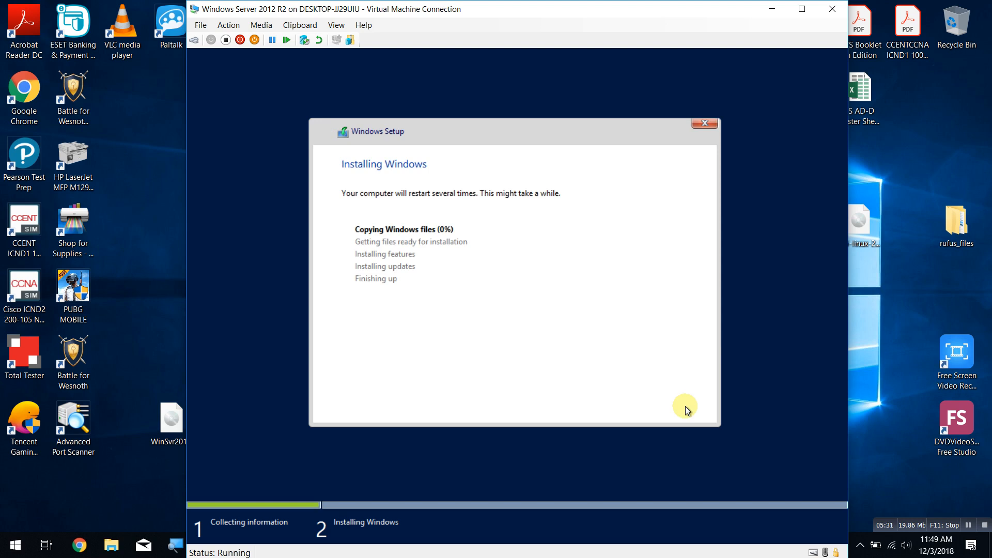
# Wait while Windows copies files, installs and restarts until the Administrator password page appears.
pyautogui.click(968, 525)
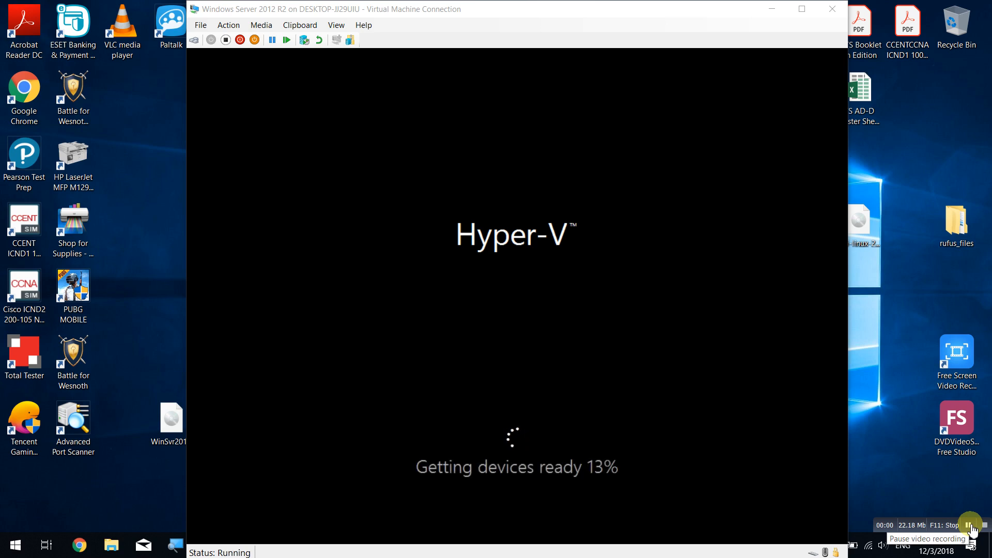
pyautogui.click(971, 527)
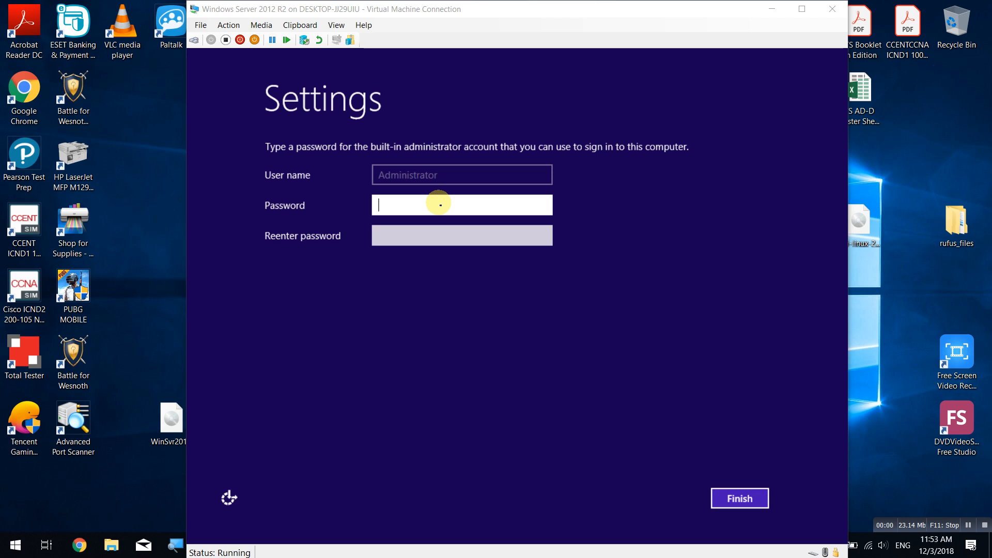
# Set and confirm the built-in Administrator account password, then finish setup.
pyautogui.click(425, 206)
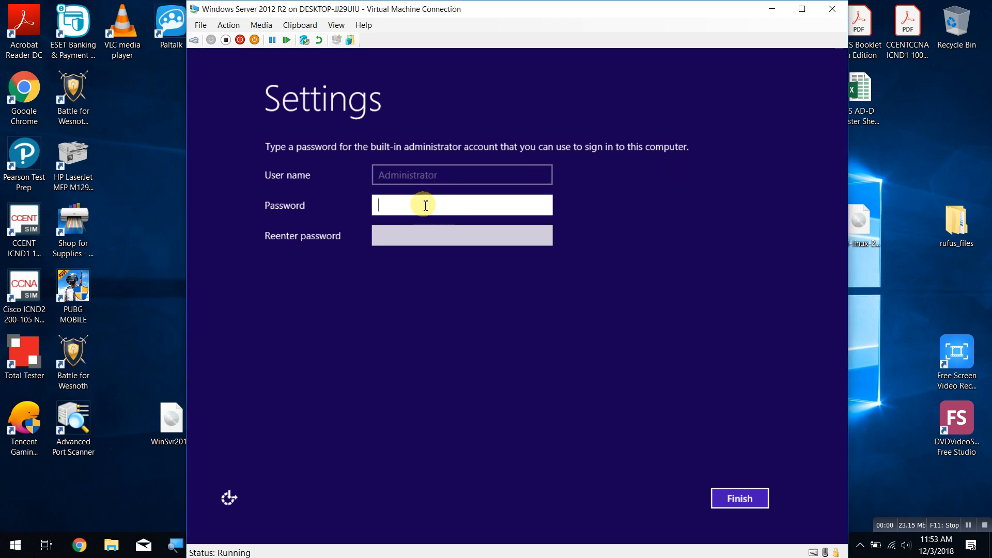
pyautogui.write('P@')
pyautogui.press('Tab')
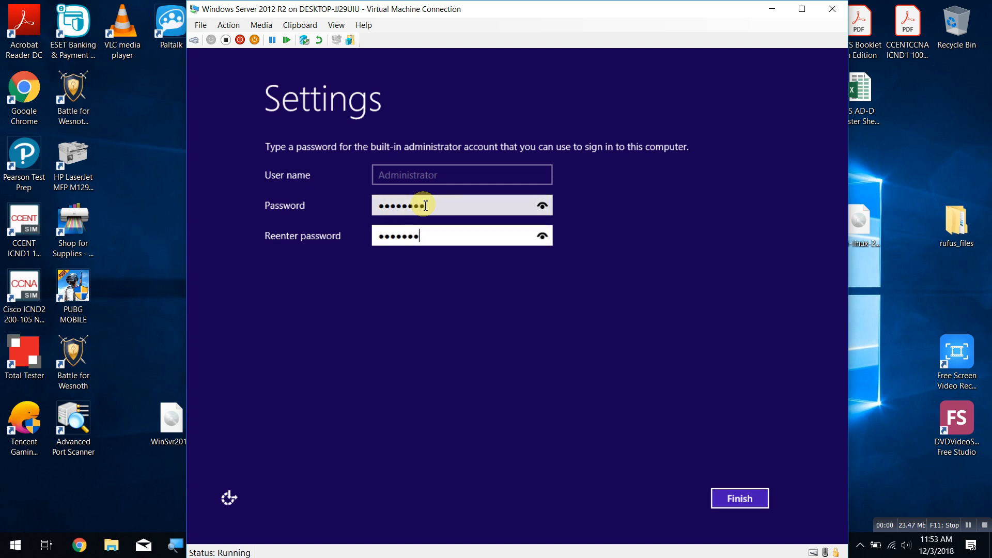
pyautogui.click(744, 497)
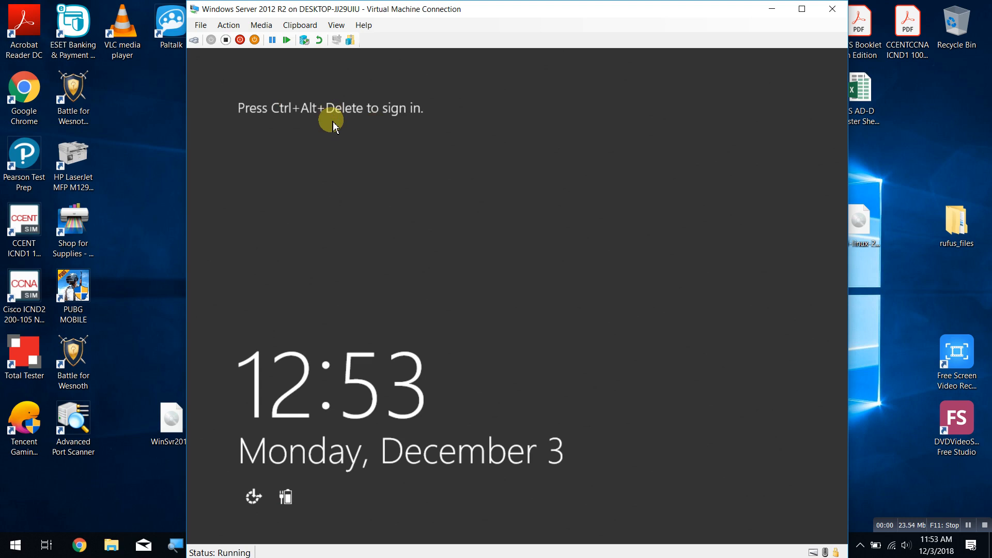
# Send Ctrl+Alt+End and sign in as Administrator with the account password.
pyautogui.hotkey('ctrl', 'alt', 'End')
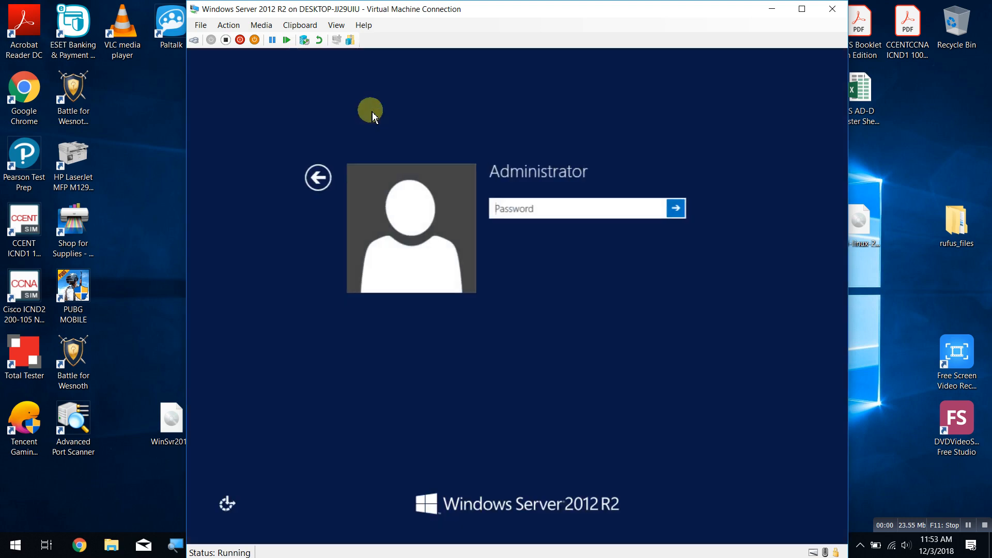
pyautogui.write('P')
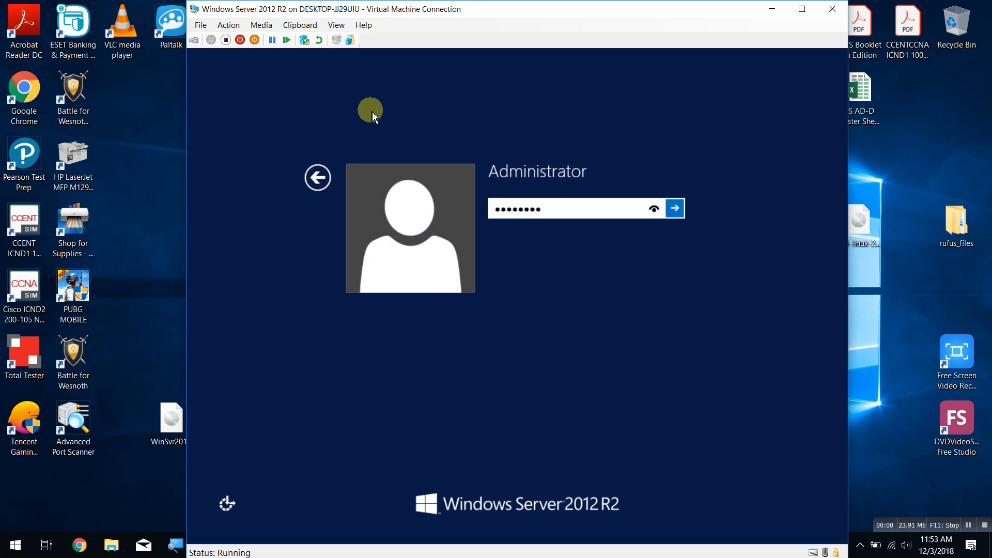
pyautogui.write('a$$w0rd')
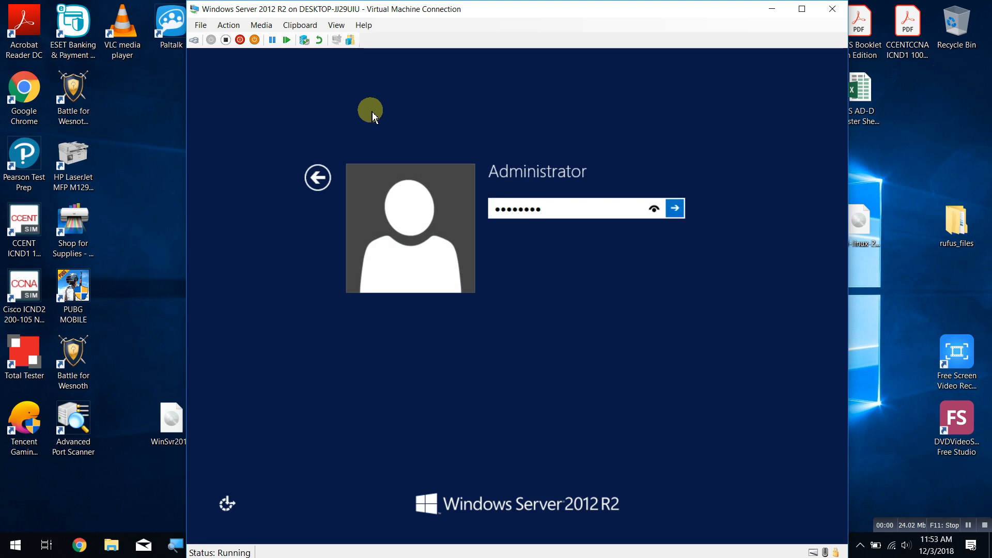
pyautogui.press('Return')
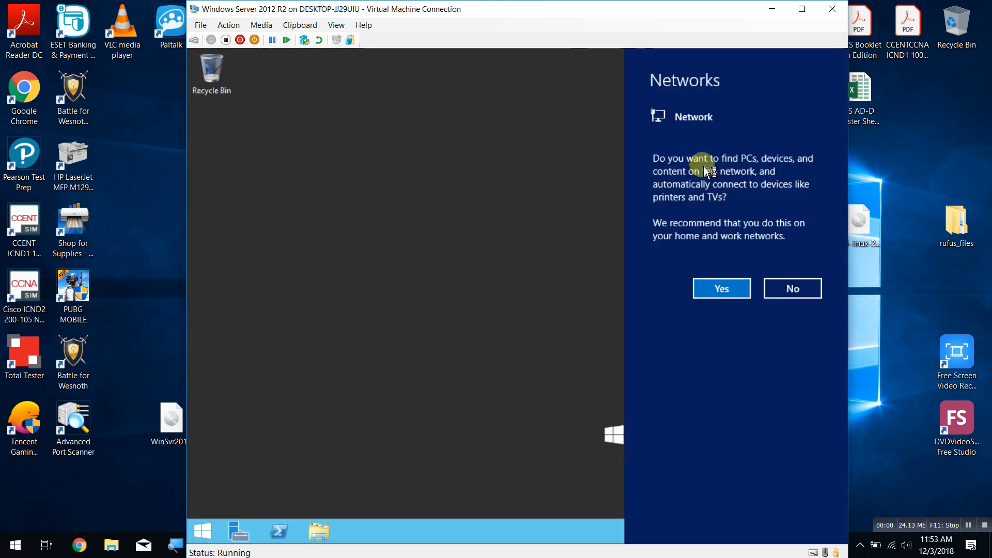
# Allow network discovery in the VM and switch the VM console to full screen mode.
pyautogui.click(739, 285)
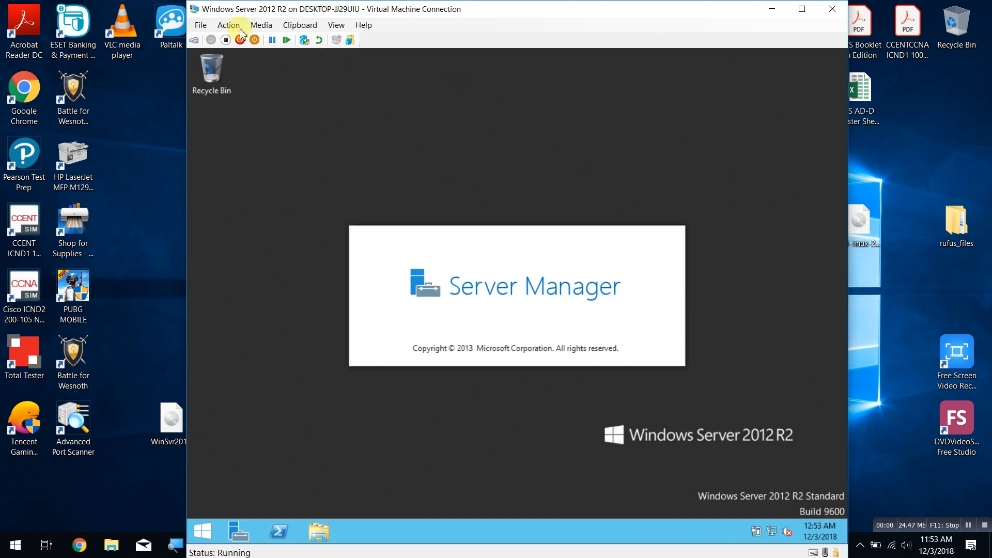
pyautogui.click(337, 25)
pyautogui.click(359, 39)
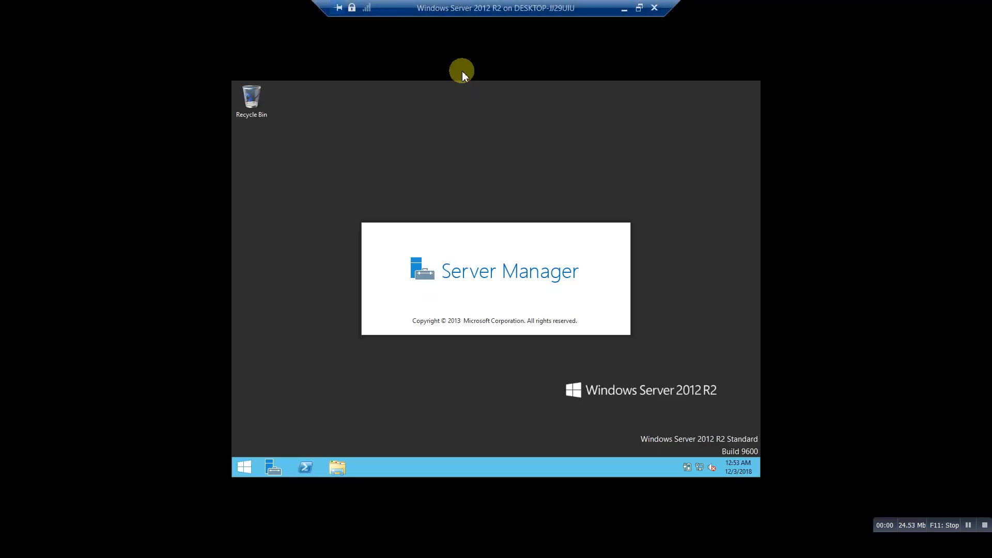
# Try opening the \\172.18.20.20 share from Run, then dismiss the resulting network error.
pyautogui.press('super+r')
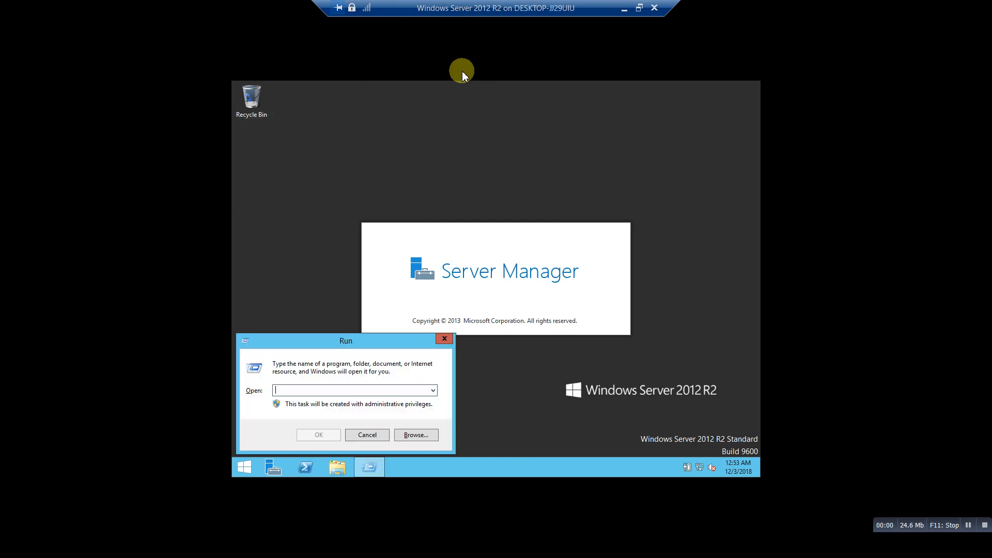
pyautogui.write('\\')
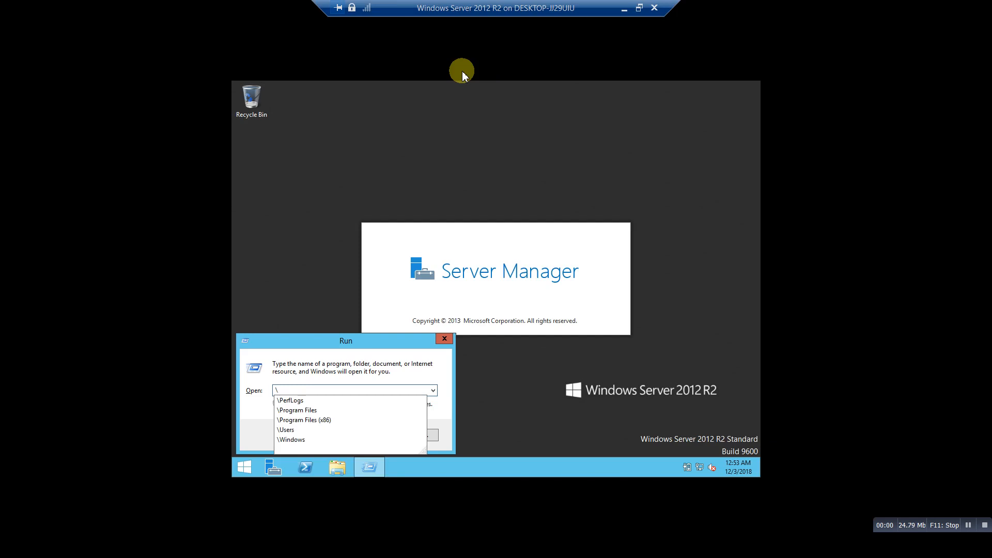
pyautogui.write('\\\\172.18.20.20')
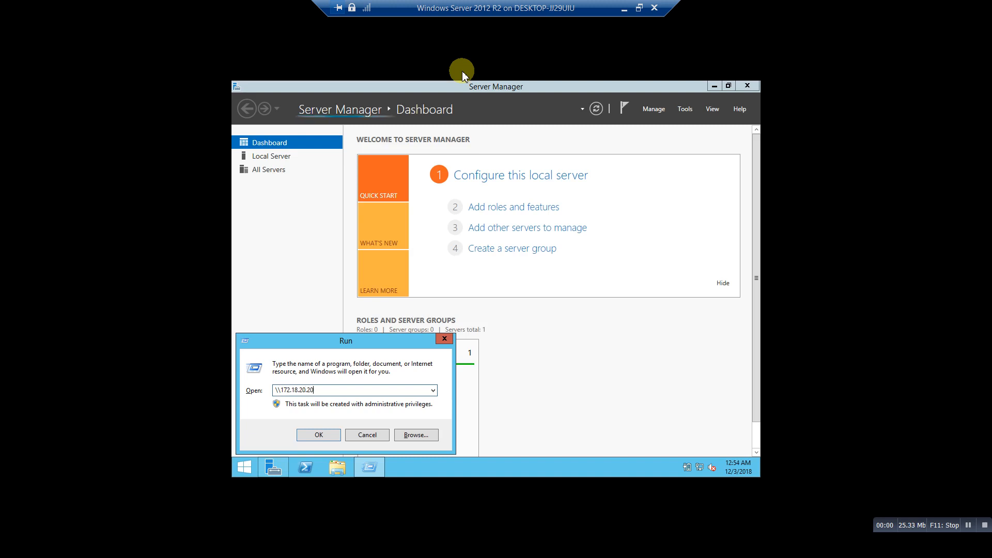
pyautogui.press('Return')
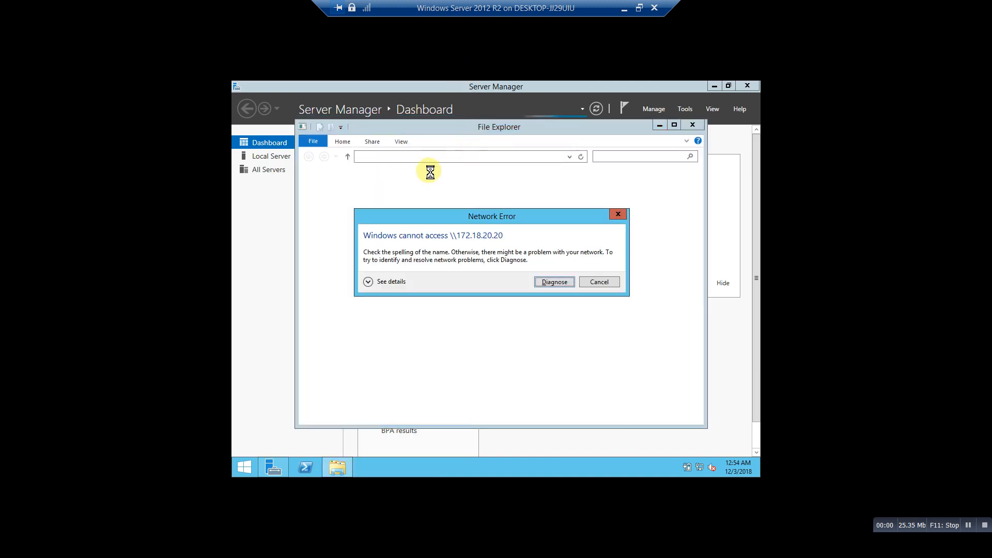
pyautogui.click(602, 283)
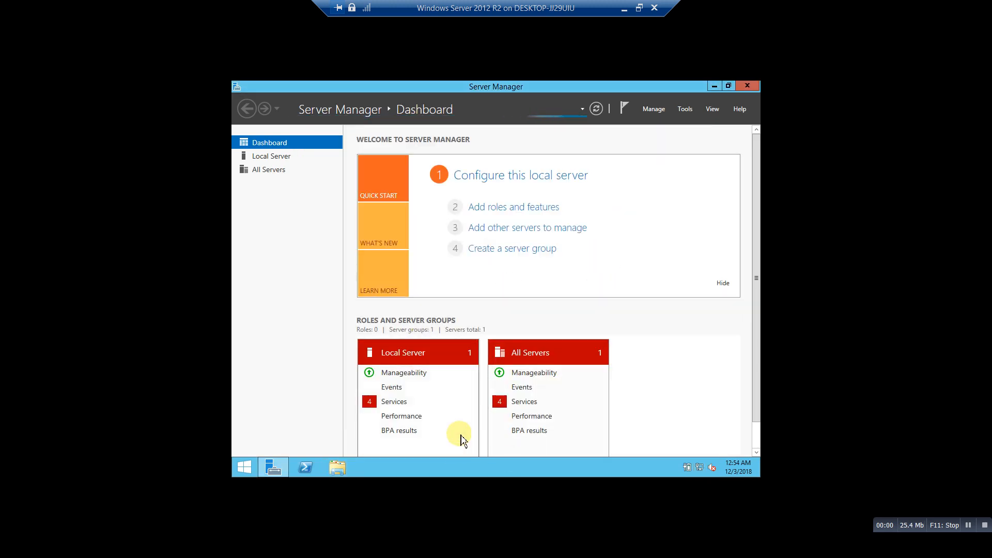
# Connect to \\172.18.20.20 with the network password and browse to Information Technology > ISO+software > ISO.Win.Student+Capstone.
pyautogui.press('super+r')
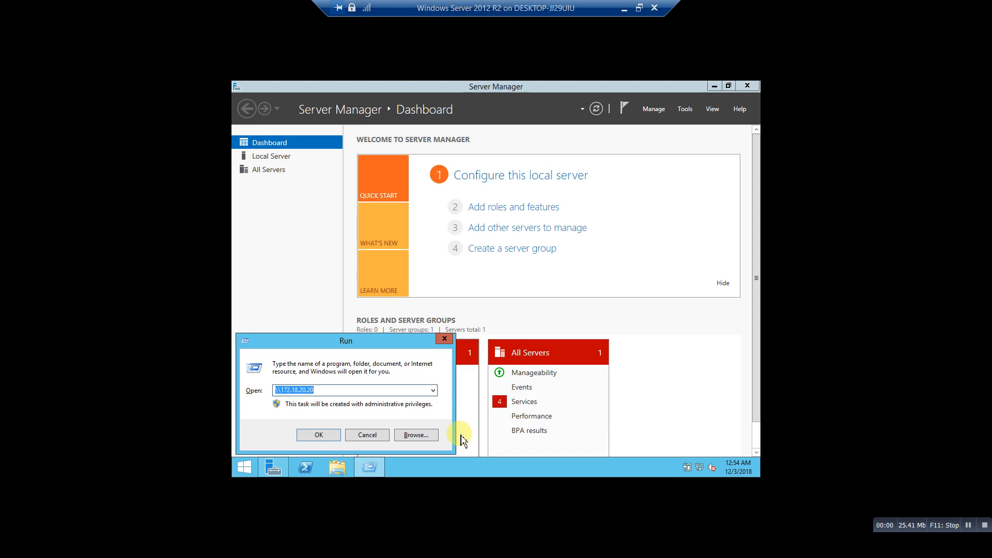
pyautogui.press('End')
pyautogui.press('Return')
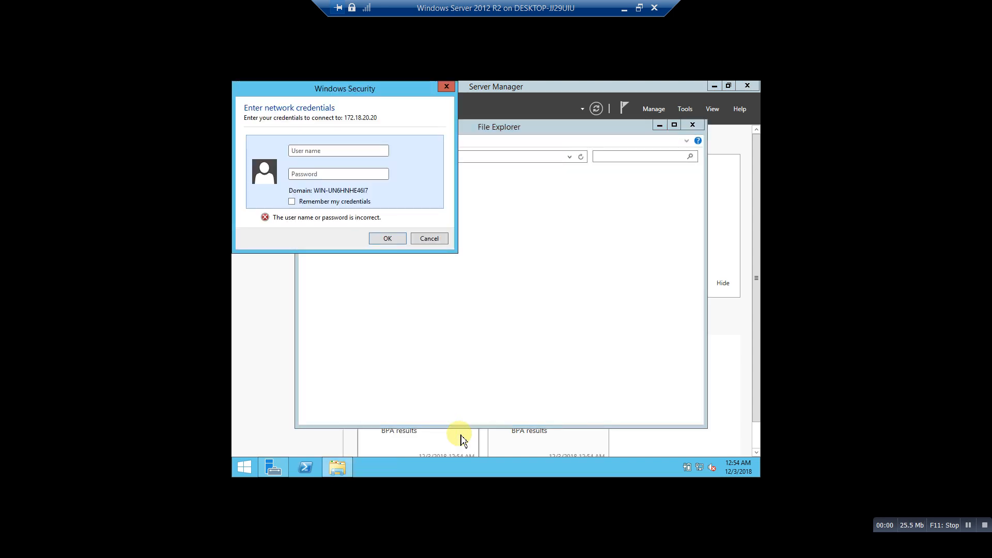
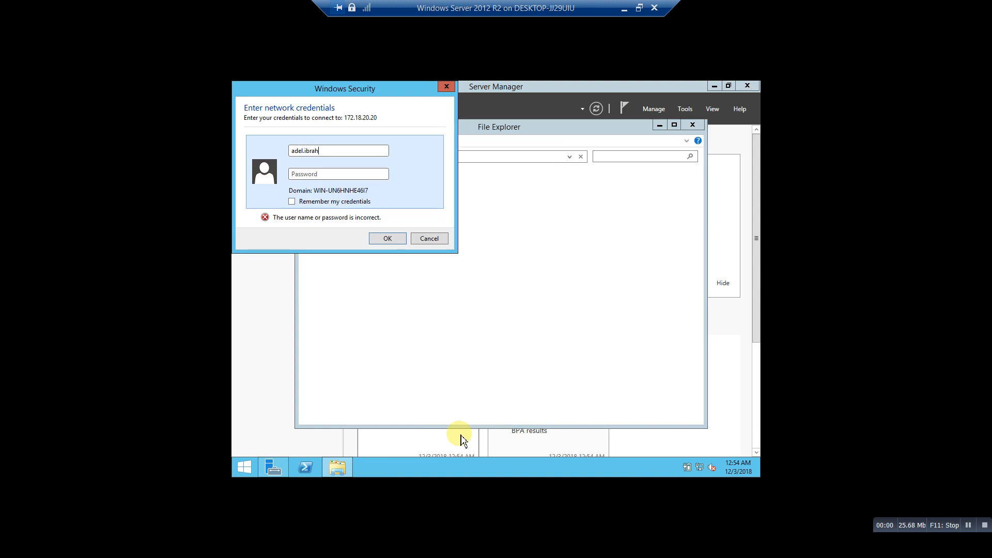
pyautogui.write('P')
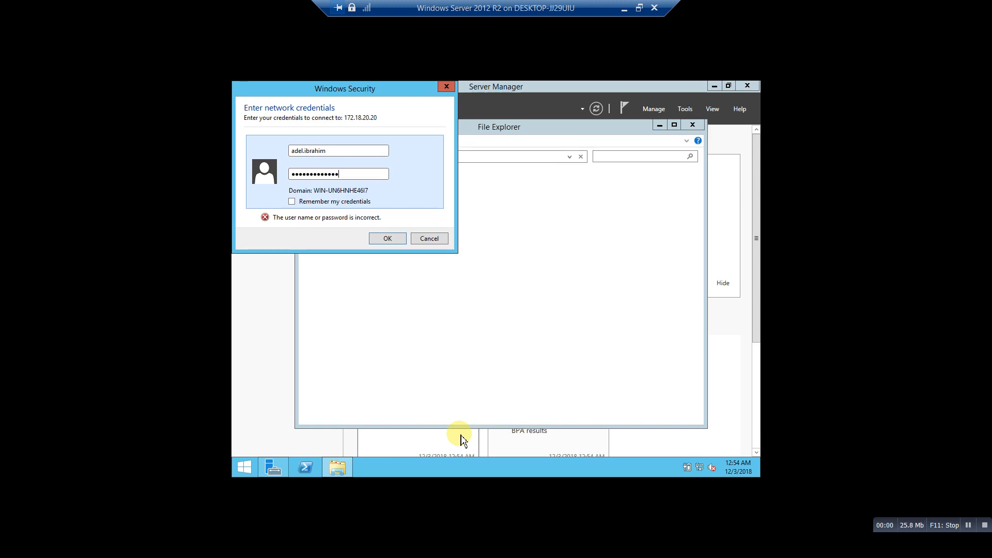
pyautogui.write('d')
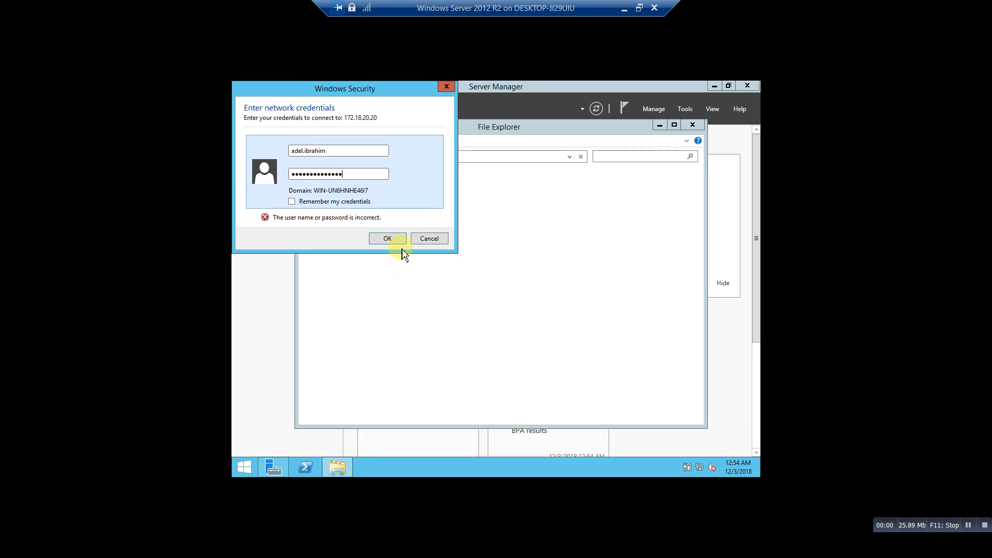
pyautogui.click(403, 239)
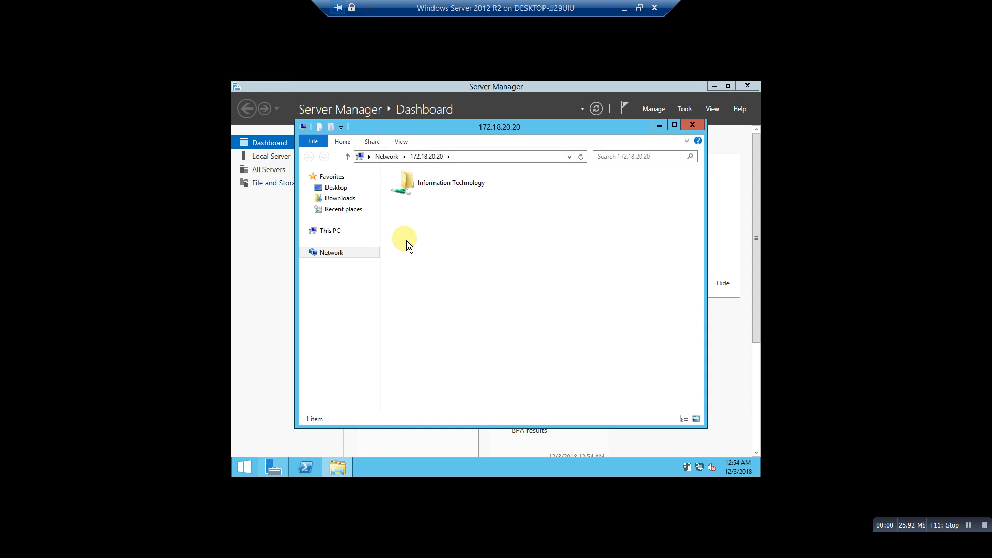
pyautogui.doubleClick(420, 190)
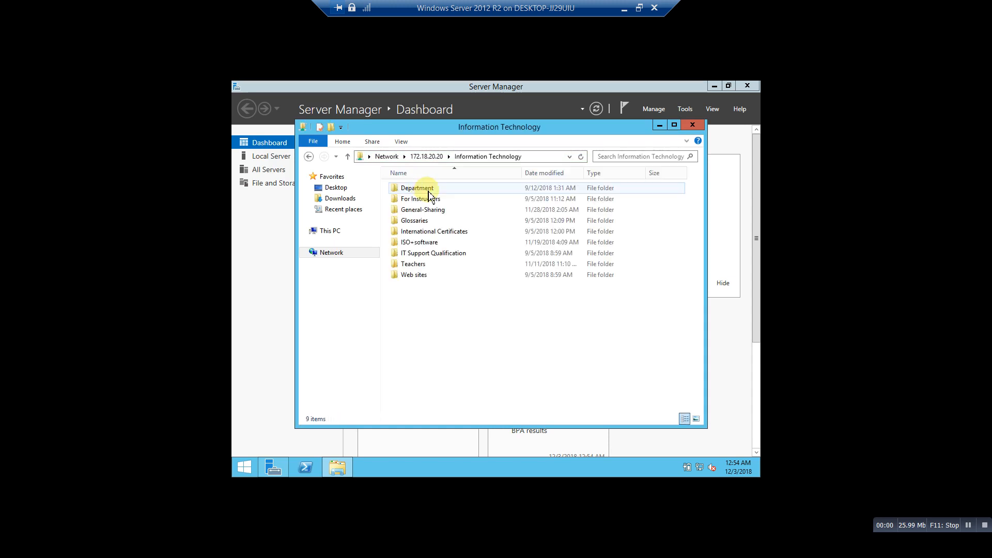
pyautogui.doubleClick(419, 242)
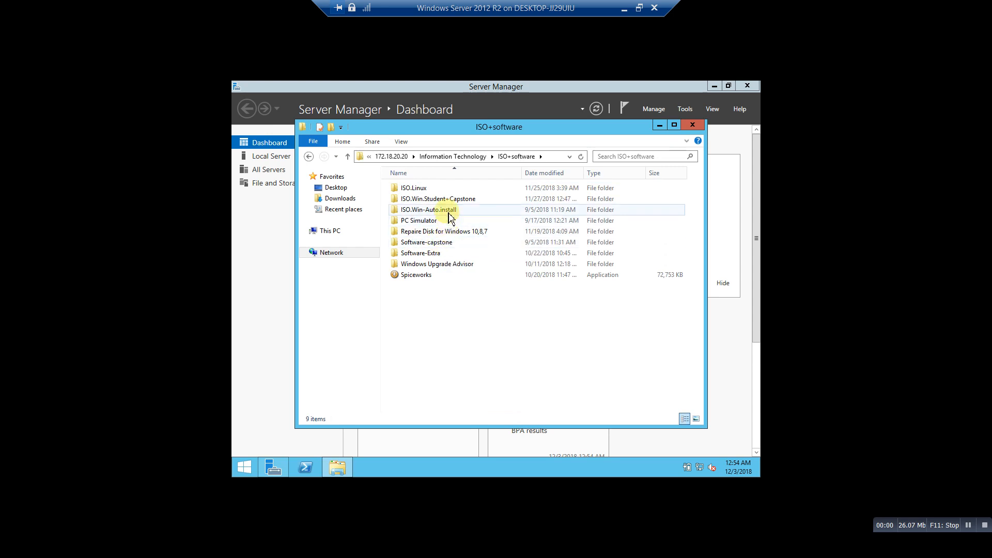
pyautogui.doubleClick(416, 199)
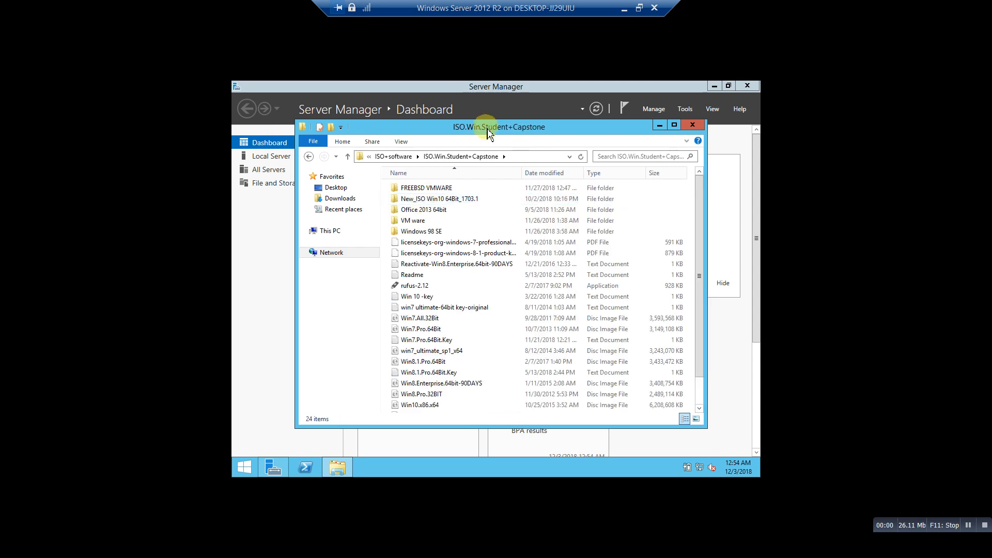
# Move Server Manager and the share window aside, then drag Win7.Pro.64Bit onto the desktop.
pyautogui.doubleClick(527, 87)
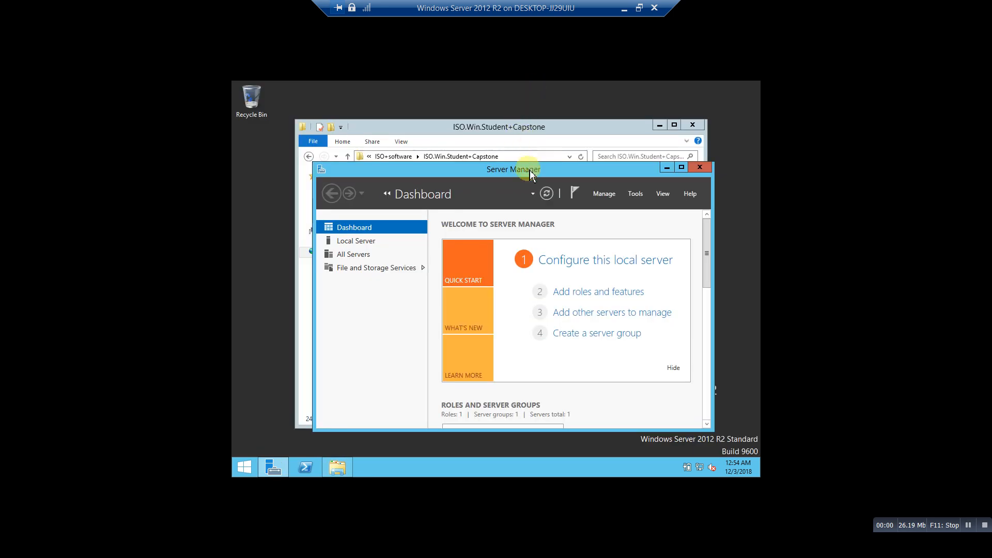
pyautogui.moveTo(525, 174); pyautogui.dragTo(657, 236)
pyautogui.click(521, 130)
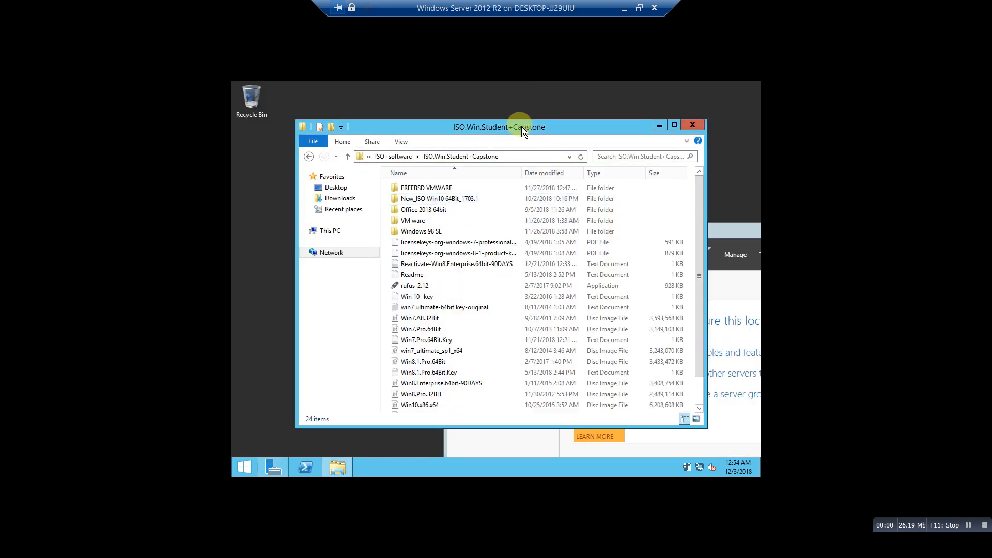
pyautogui.moveTo(433, 131); pyautogui.dragTo(566, 119)
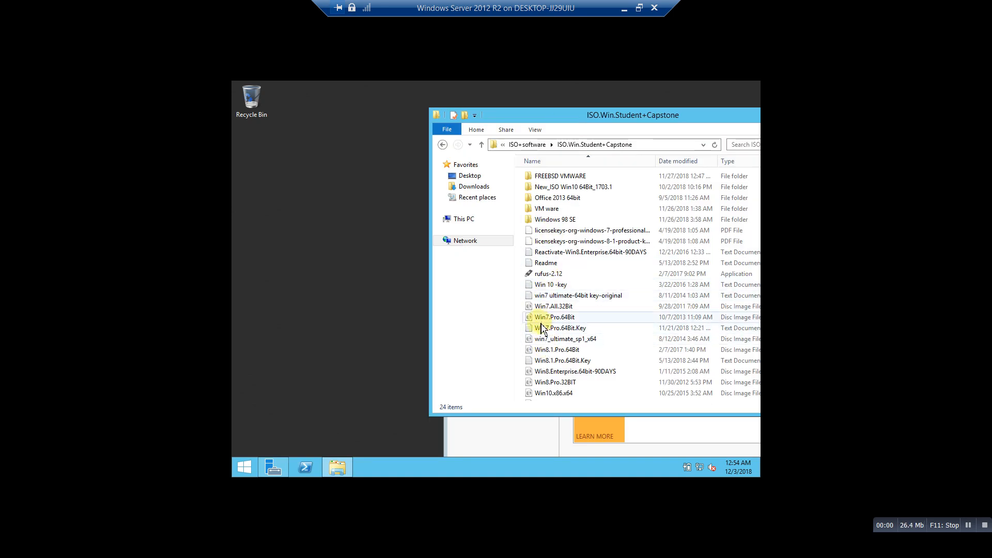
pyautogui.moveTo(532, 323); pyautogui.dragTo(293, 219)
# Accept the security warnings, also copy Win7.Pro.64Bit.Key to the desktop, and show copy details.
pyautogui.click(512, 280)
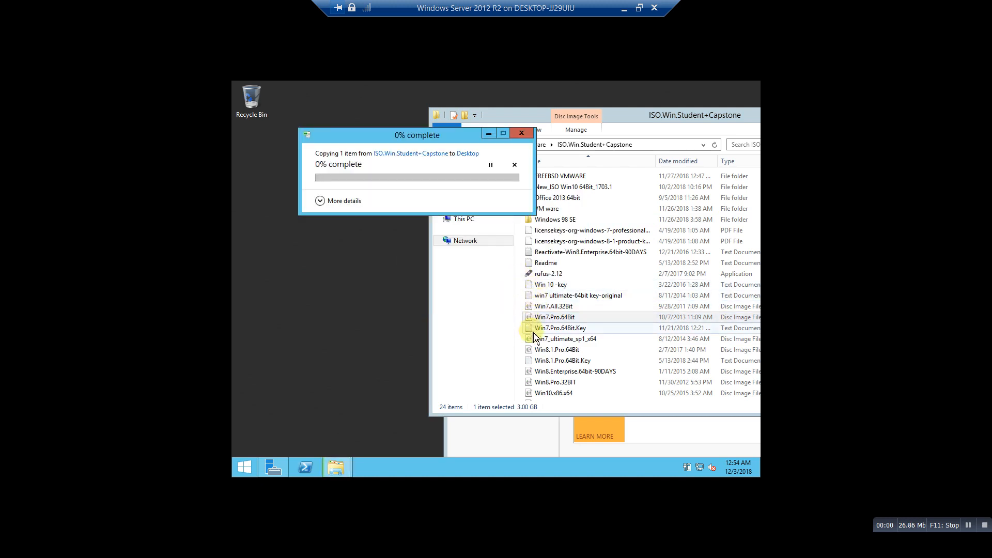
pyautogui.moveTo(538, 328); pyautogui.dragTo(278, 274)
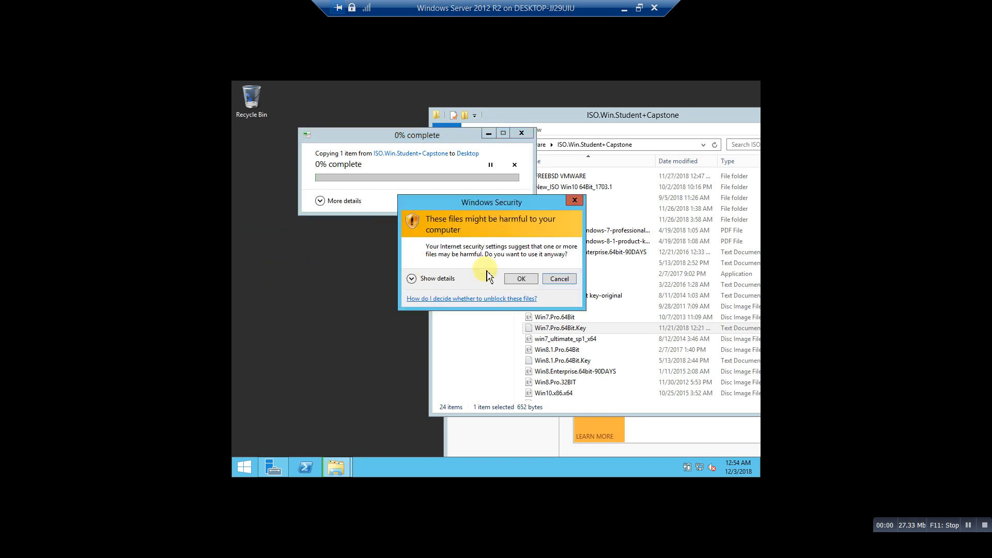
pyautogui.click(513, 280)
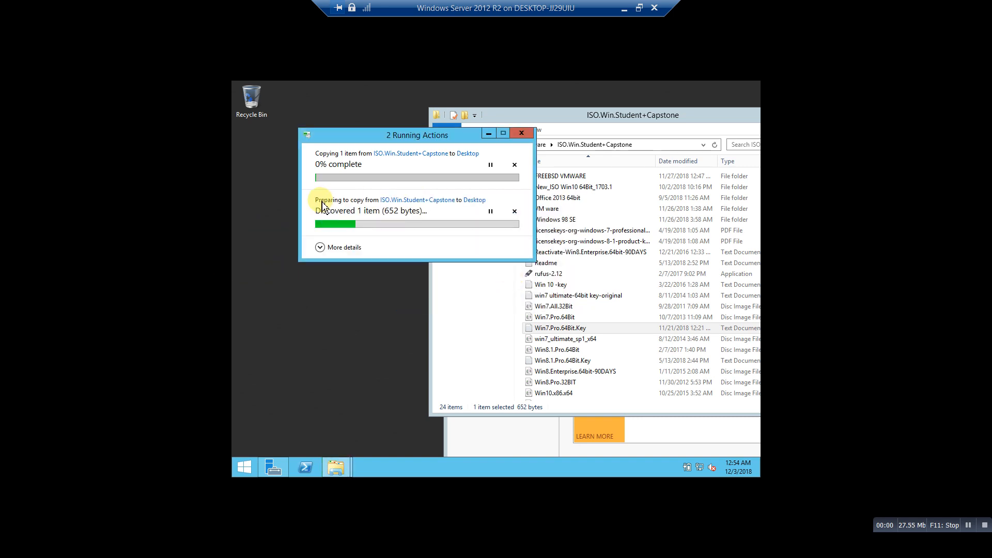
pyautogui.click(323, 254)
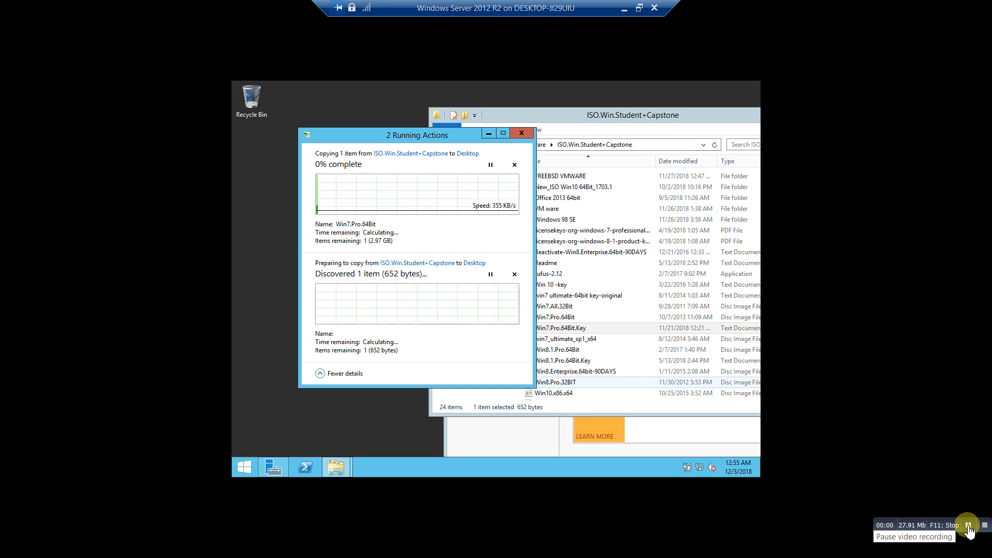
# Reposition Server Manager and close it.
pyautogui.click(966, 526)
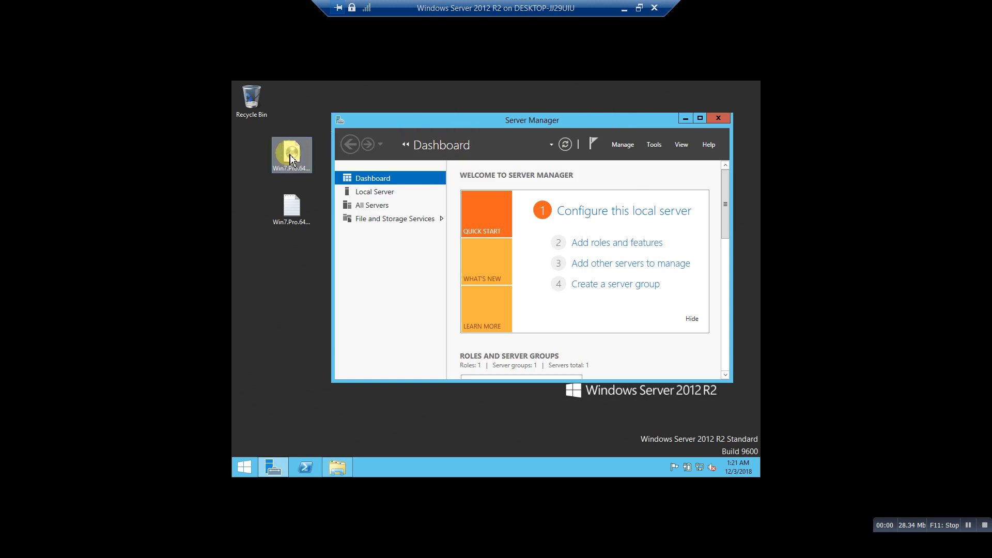
pyautogui.moveTo(385, 123); pyautogui.dragTo(341, 152)
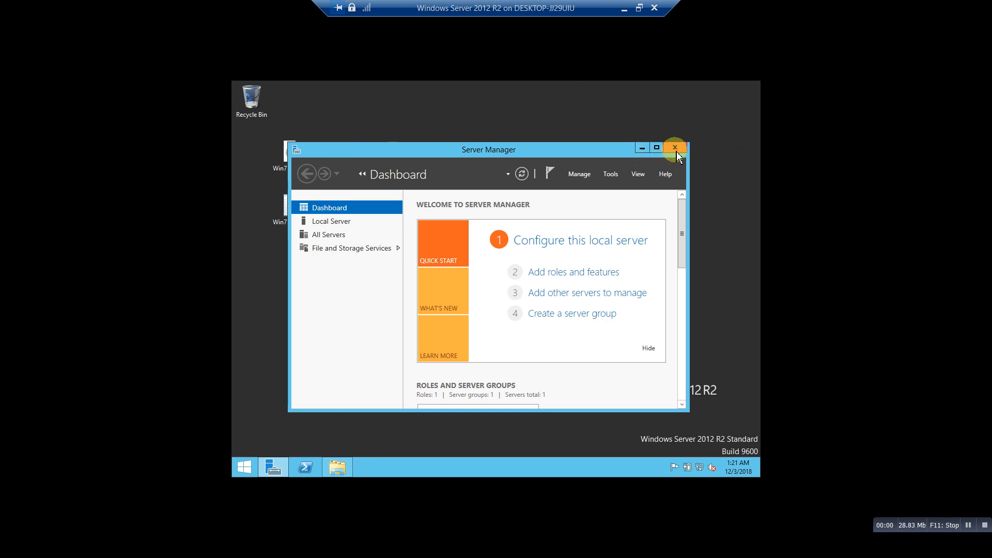
pyautogui.click(677, 153)
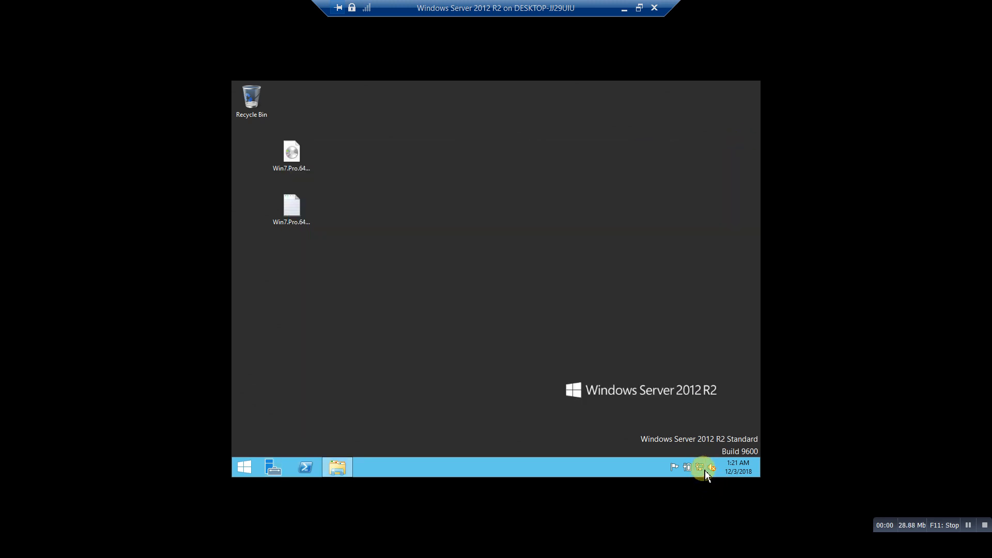
# Open the IPv4 properties of the Ethernet adapter via Network and Sharing Center.
pyautogui.rightClick(704, 471)
pyautogui.click(693, 459)
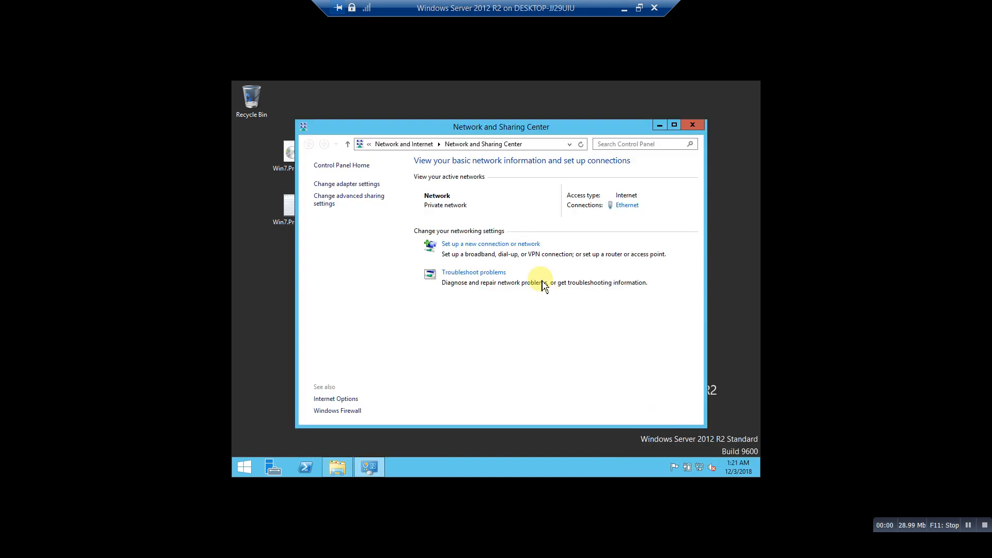
pyautogui.click(356, 184)
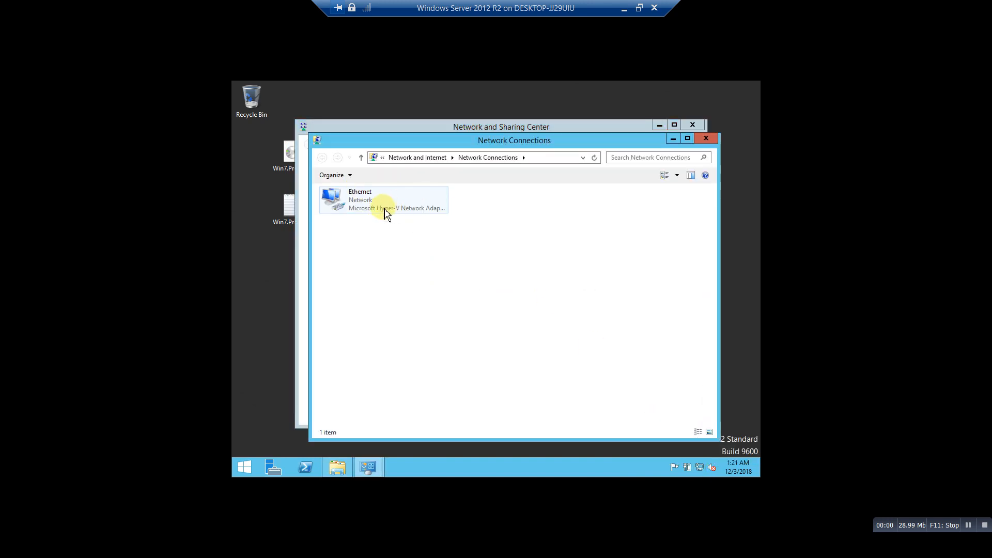
pyautogui.rightClick(381, 207)
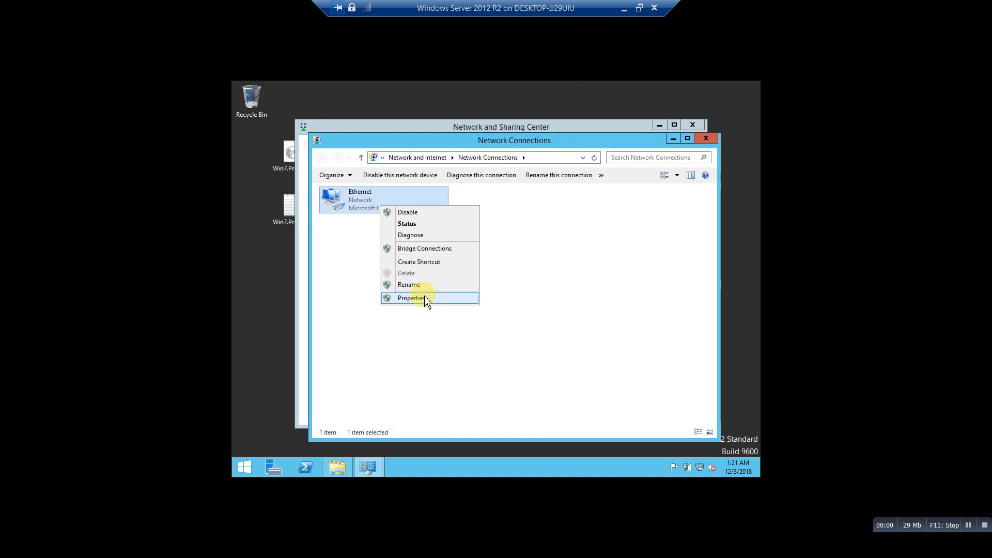
pyautogui.click(424, 298)
pyautogui.click(407, 331)
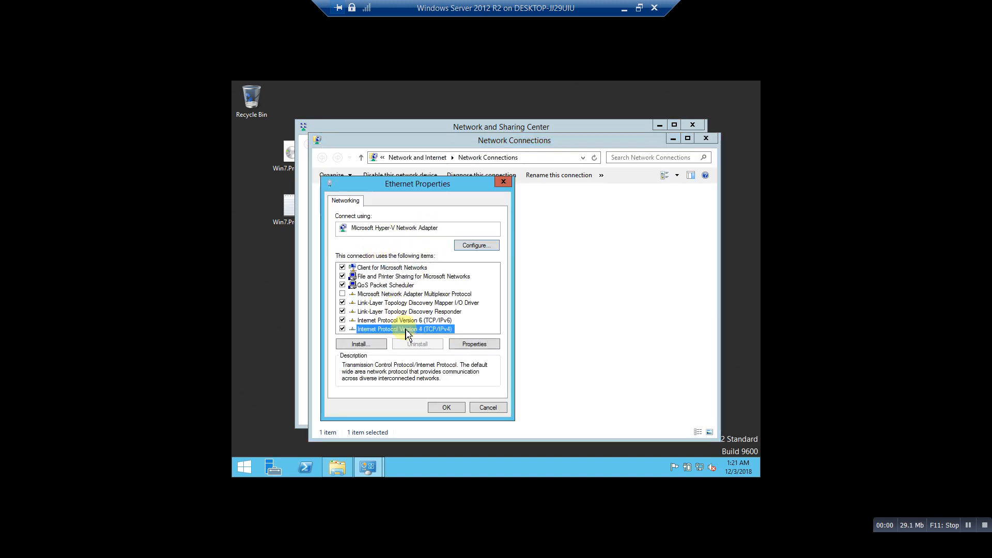
pyautogui.click(473, 344)
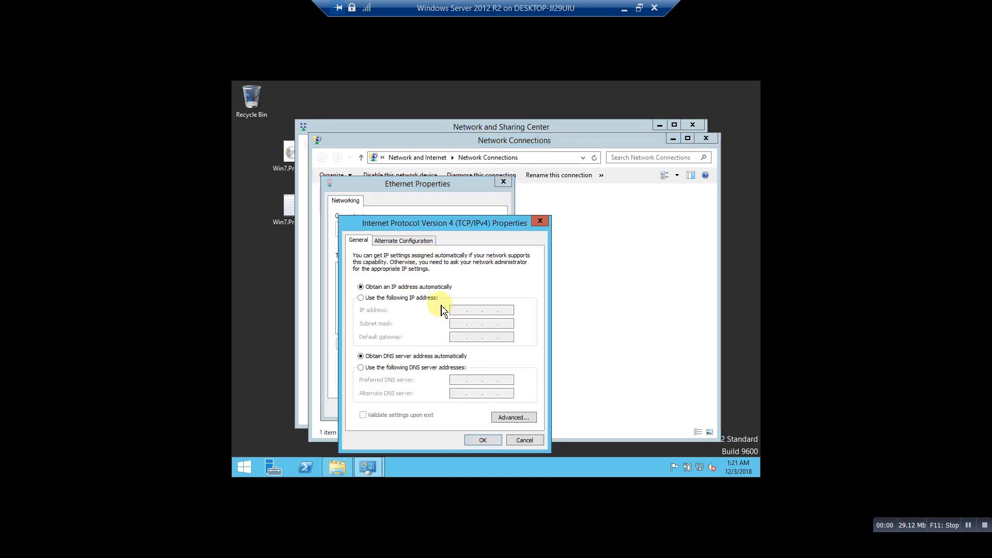
# Set static IP 192.168.1.1 with mask 255.255.255.0, confirm, and close the network windows.
pyautogui.click(399, 299)
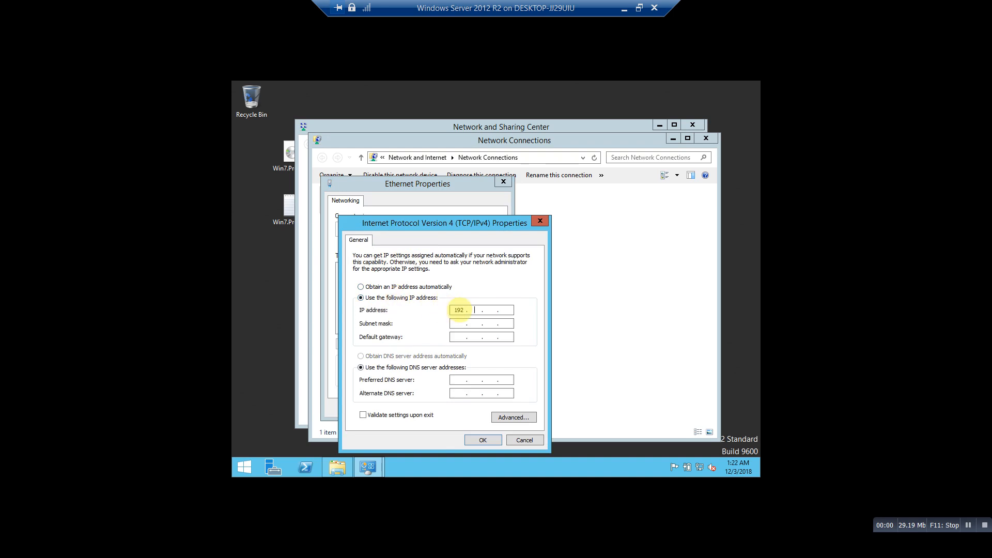
pyautogui.click(460, 310)
pyautogui.write('192 . 168')
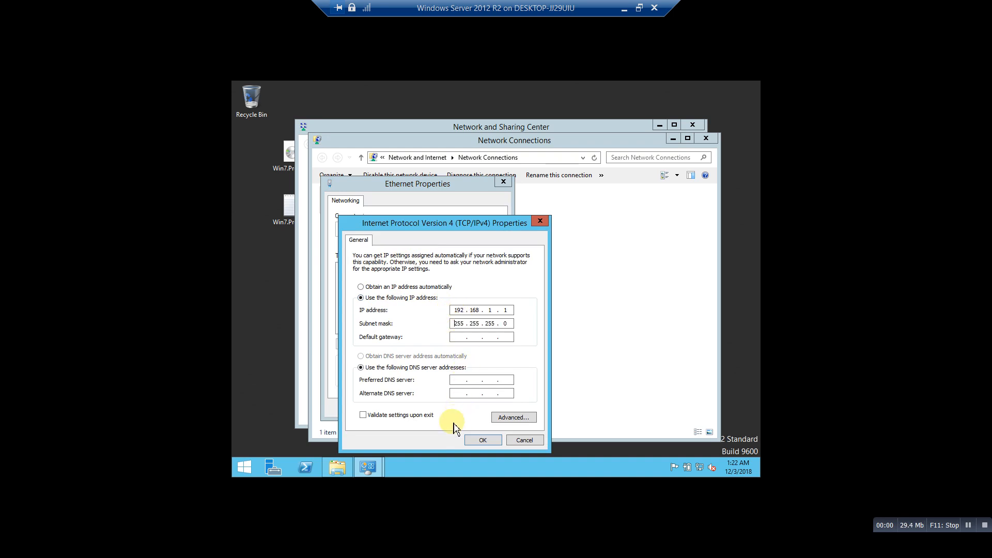
pyautogui.click(479, 440)
pyautogui.click(453, 410)
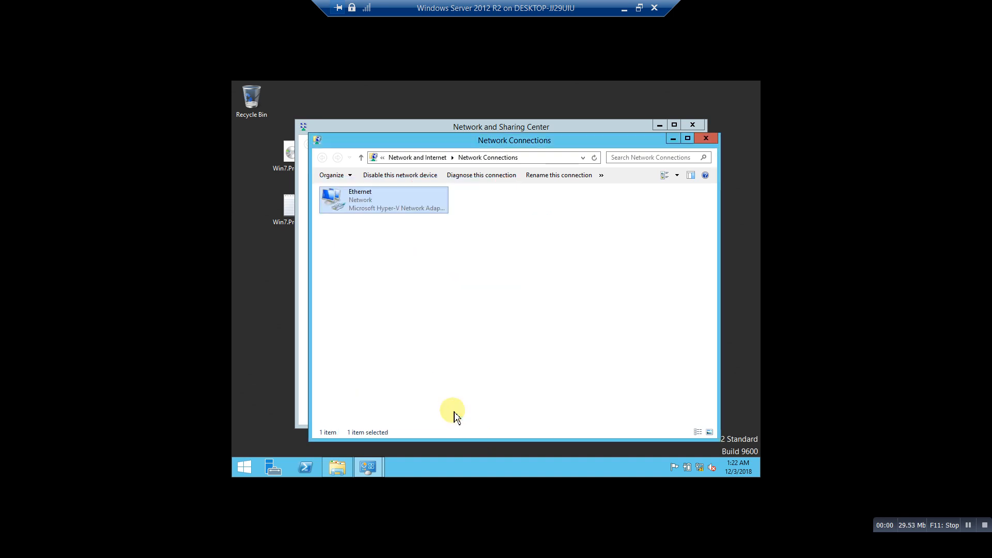
pyautogui.click(707, 139)
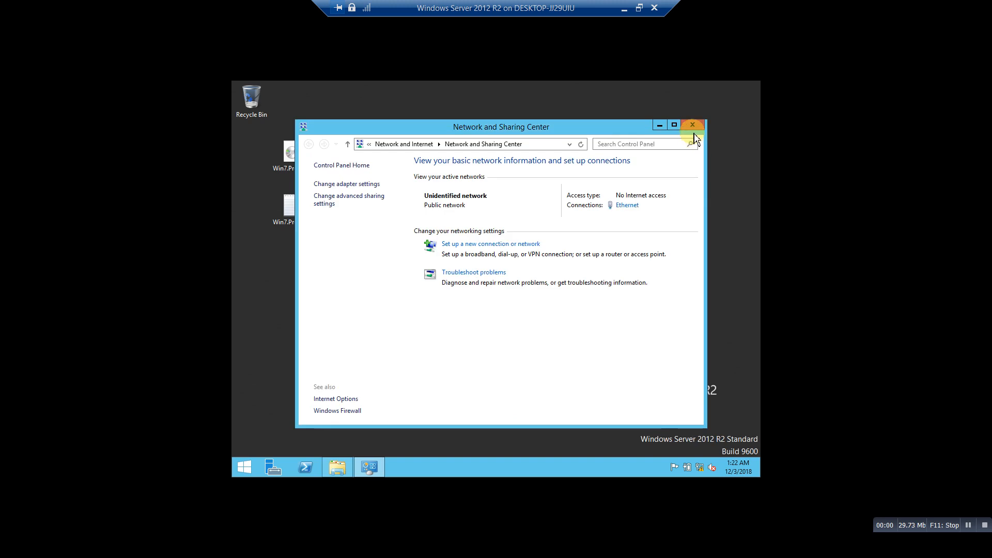
pyautogui.click(692, 125)
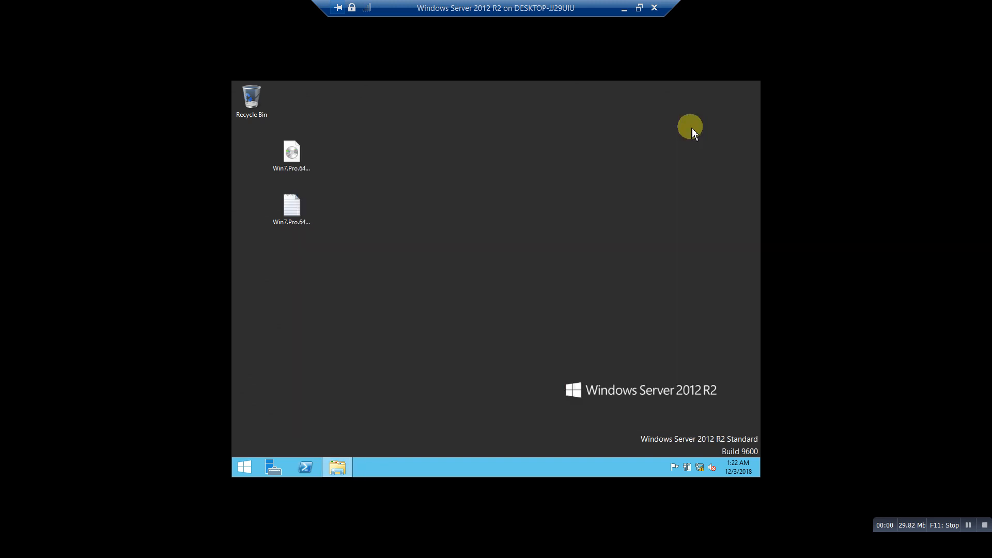
# Change the computer name to SVR in System Properties and close the dialog.
pyautogui.rightClick(245, 470)
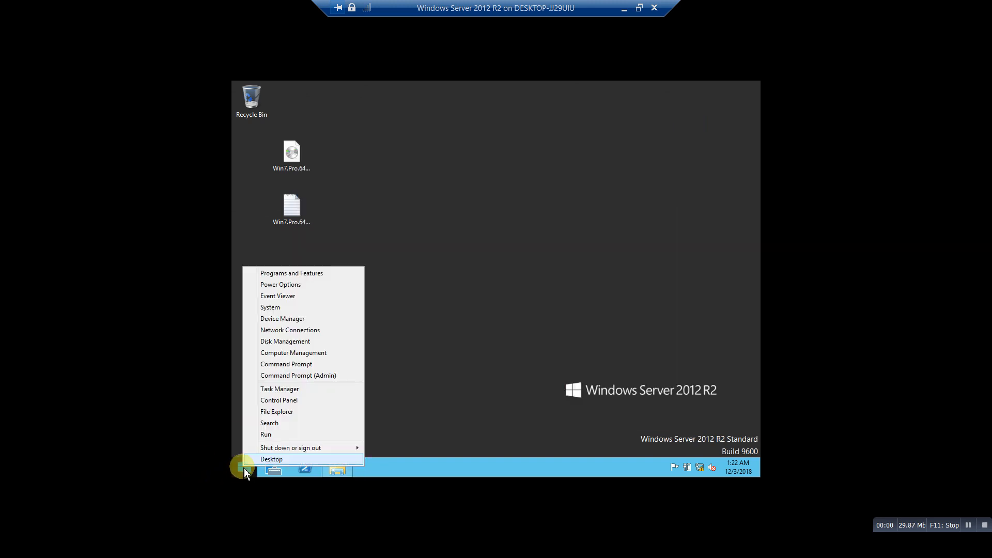
pyautogui.click(296, 308)
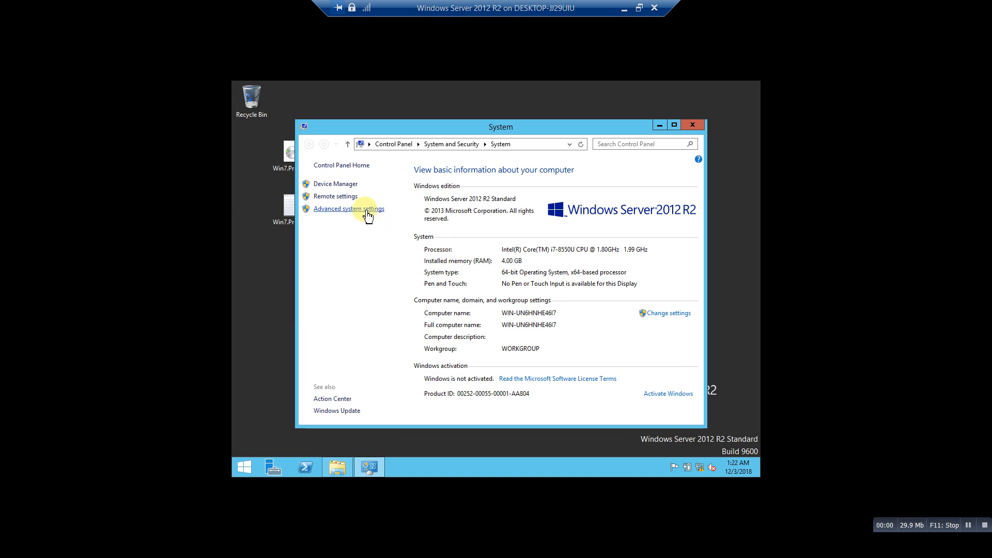
pyautogui.click(664, 314)
pyautogui.click(464, 260)
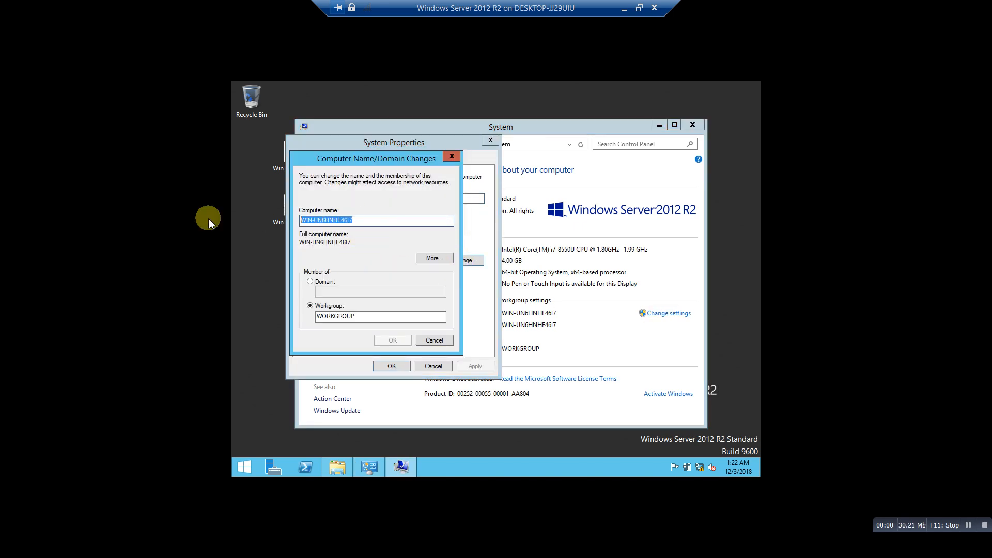
pyautogui.write('SVR')
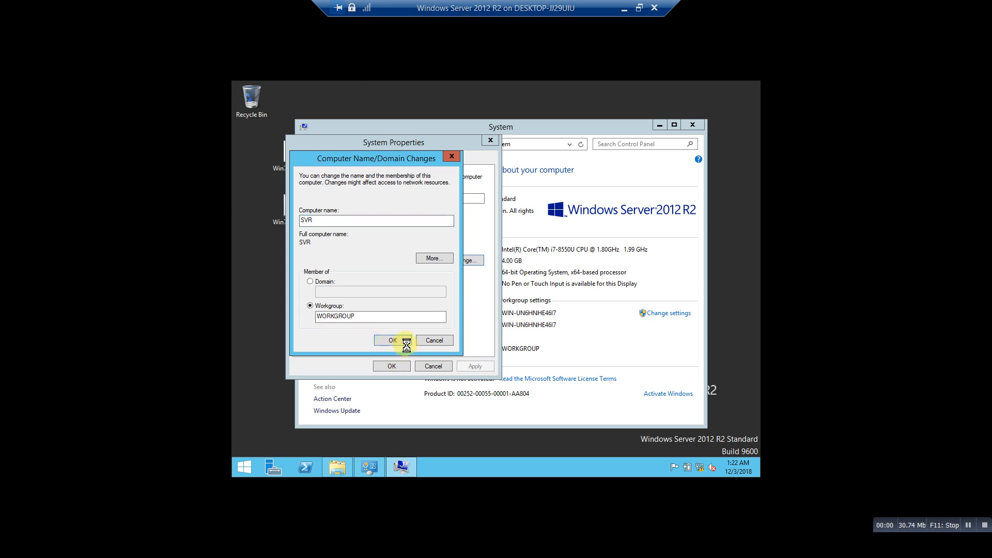
pyautogui.click(557, 288)
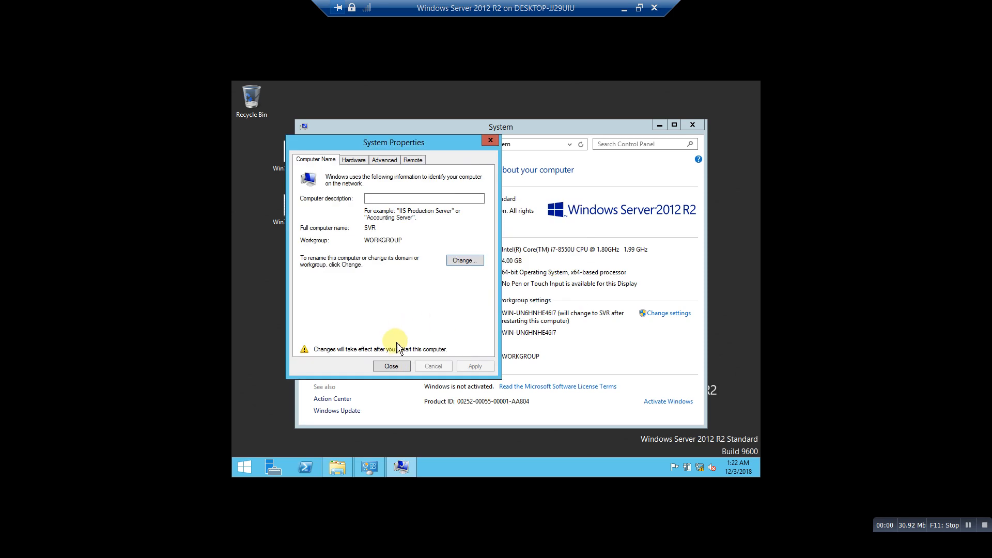
pyautogui.click(392, 366)
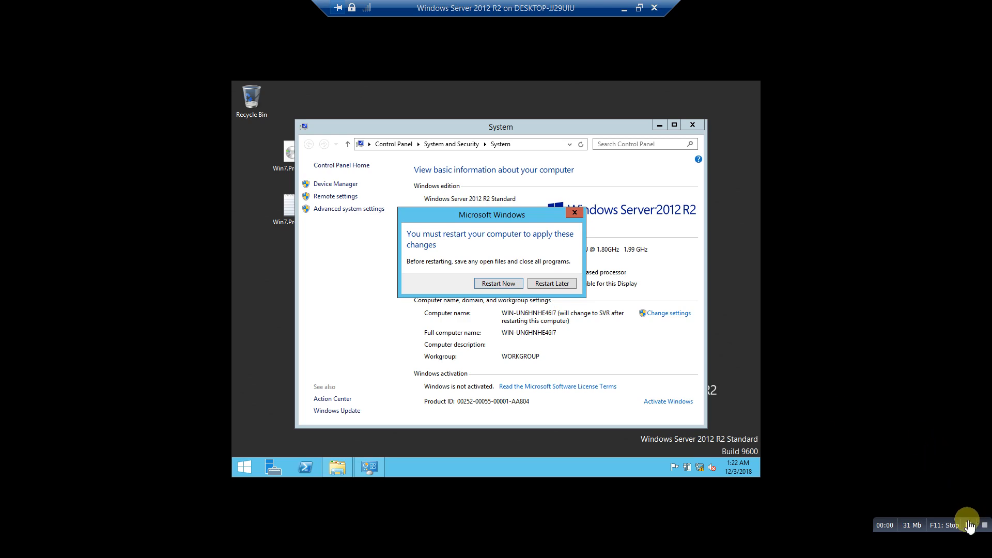
pyautogui.click(968, 525)
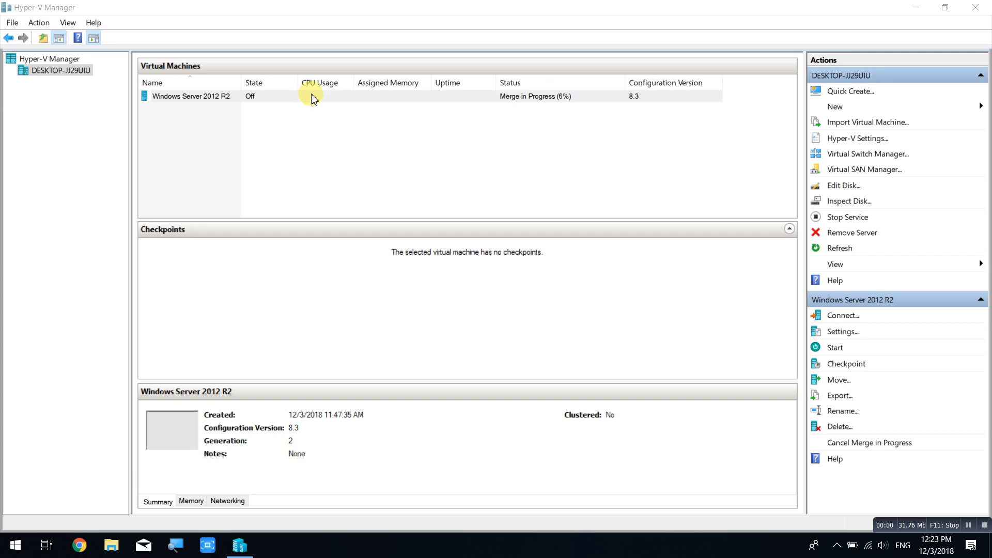
# In the VM's settings, set the network adapter's virtual switch to Privet and apply.
pyautogui.click(313, 98)
pyautogui.rightClick(314, 99)
pyautogui.press('Escape')
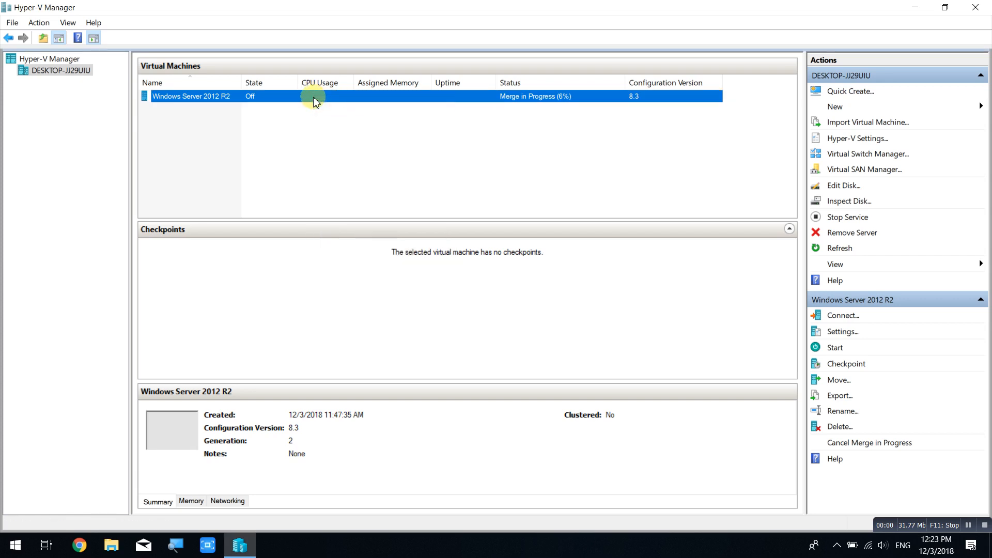
pyautogui.rightClick(314, 101)
pyautogui.click(333, 128)
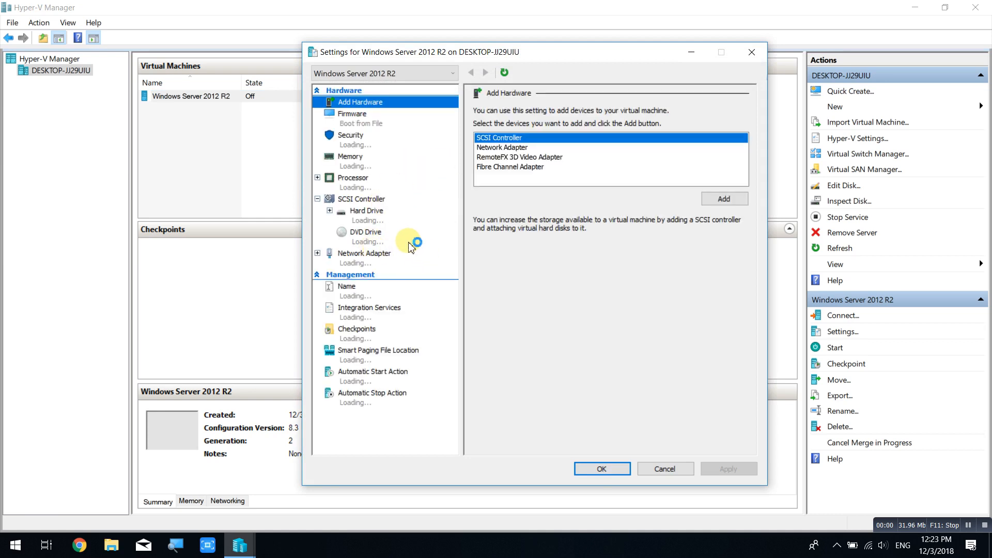
pyautogui.click(365, 264)
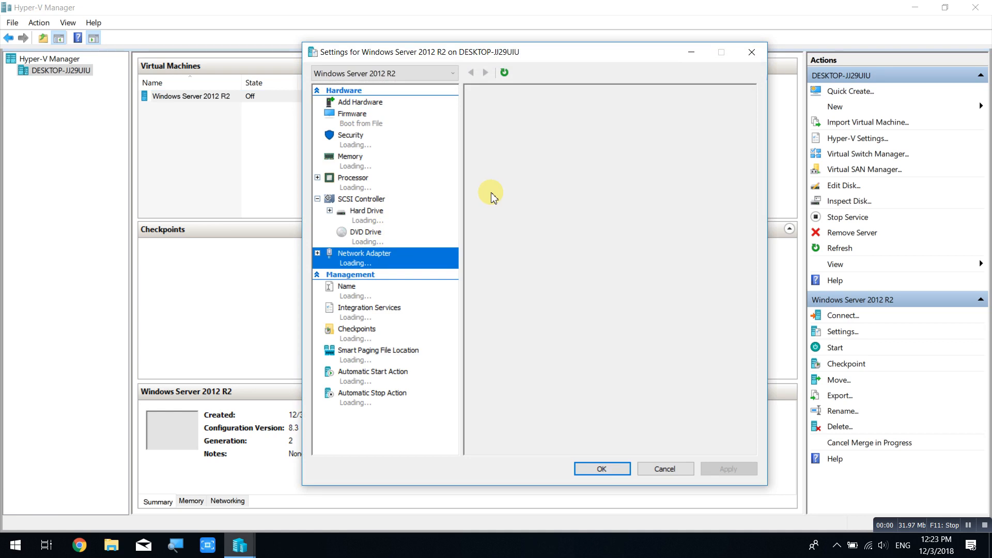
pyautogui.click(521, 136)
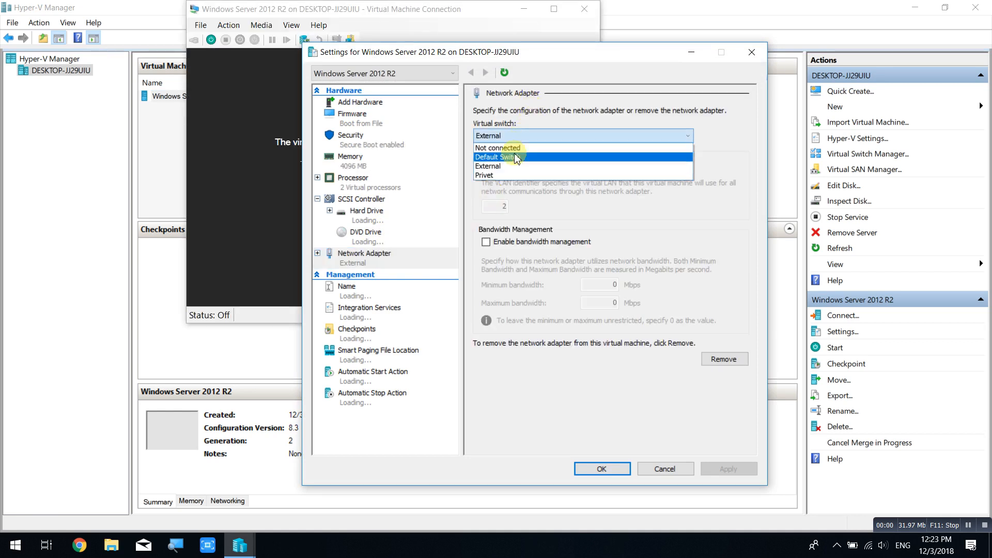
pyautogui.click(514, 175)
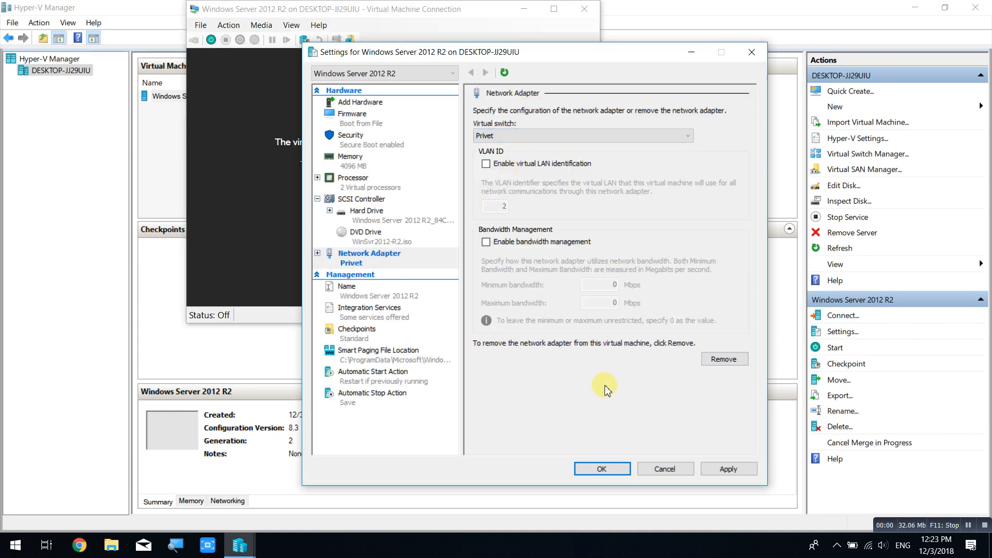
pyautogui.click(729, 468)
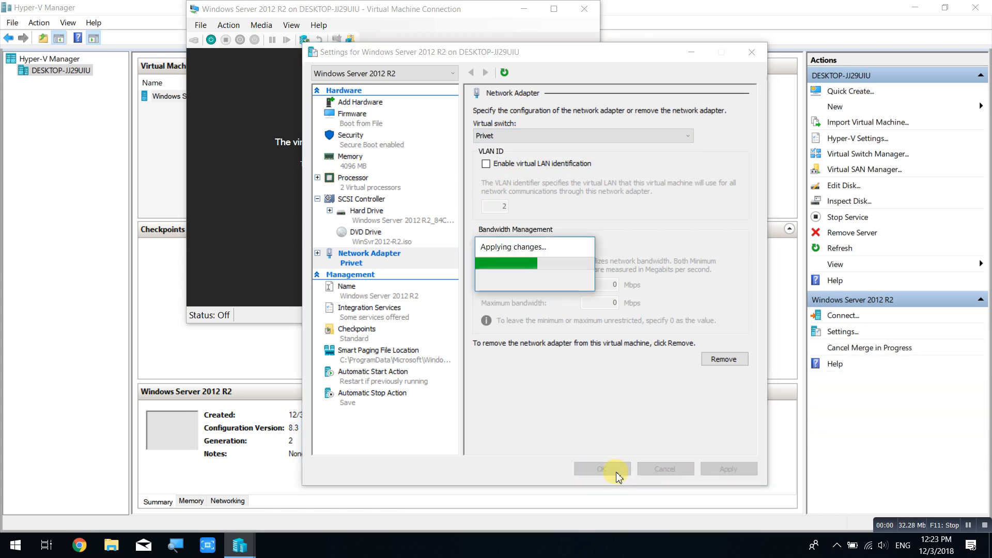
# Close the VM connection window and confirm the VM settings with OK.
pyautogui.click(441, 10)
pyautogui.click(584, 10)
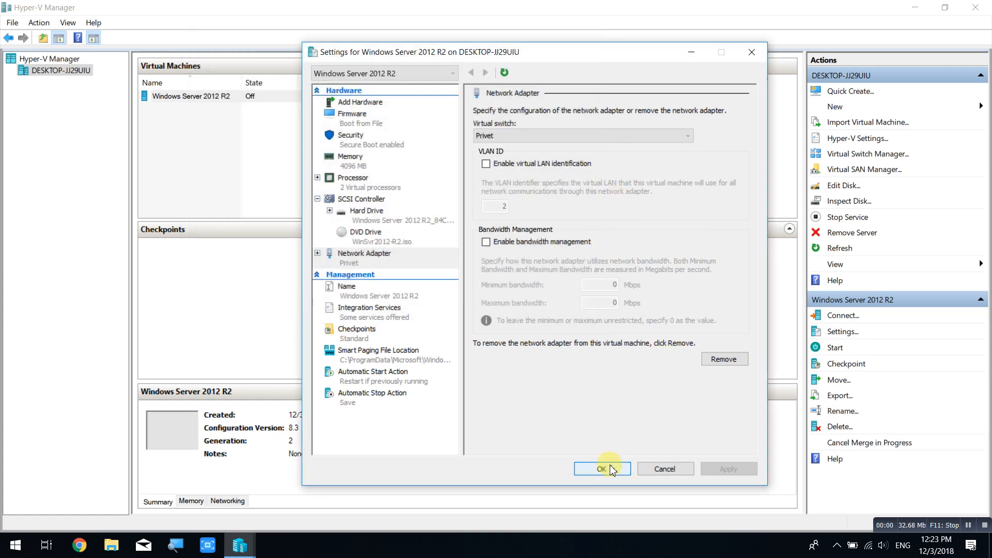
pyautogui.click(602, 468)
pyautogui.rightClick(281, 100)
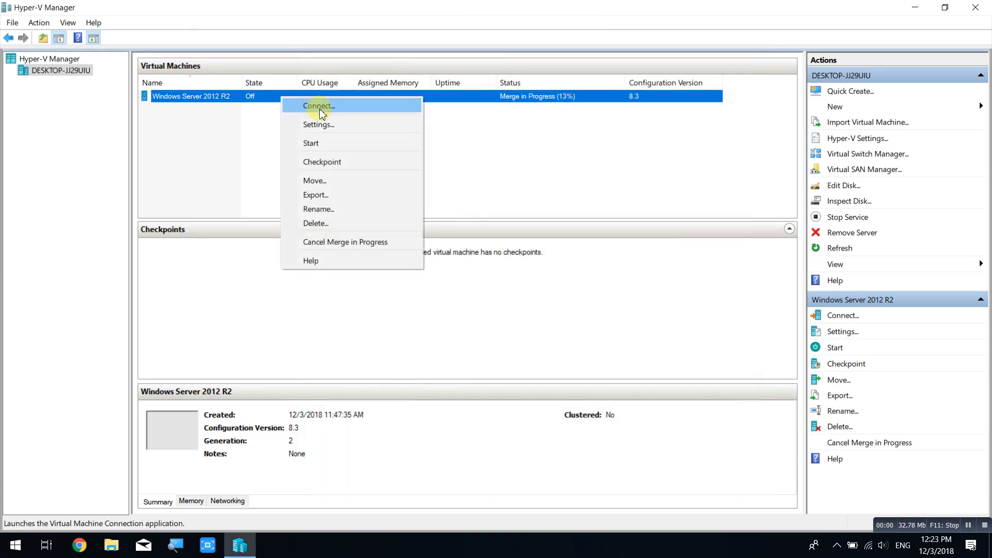
# Open a console connection to the Windows Server 2012 R2 VM and start it.
pyautogui.click(320, 108)
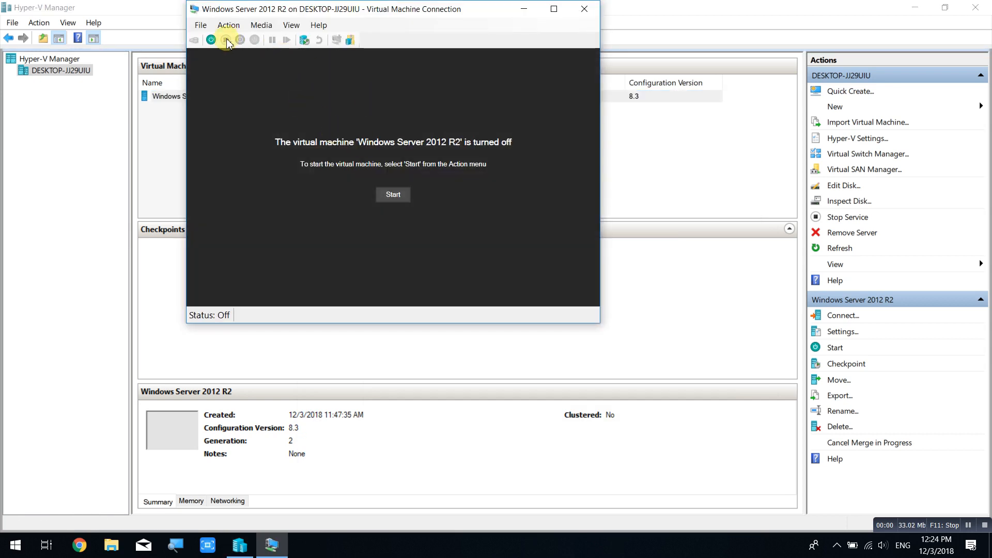
pyautogui.click(211, 41)
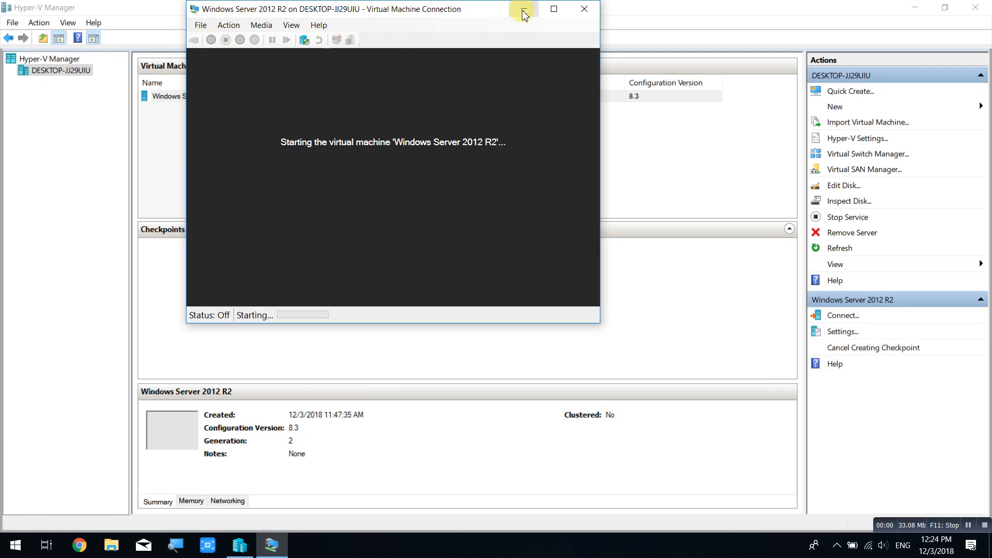
pyautogui.click(289, 25)
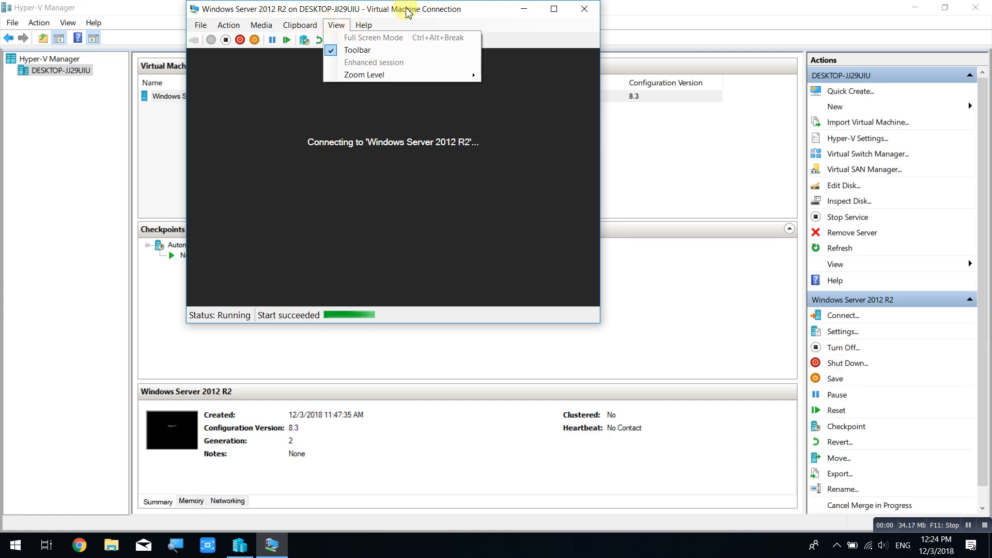
pyautogui.click(391, 8)
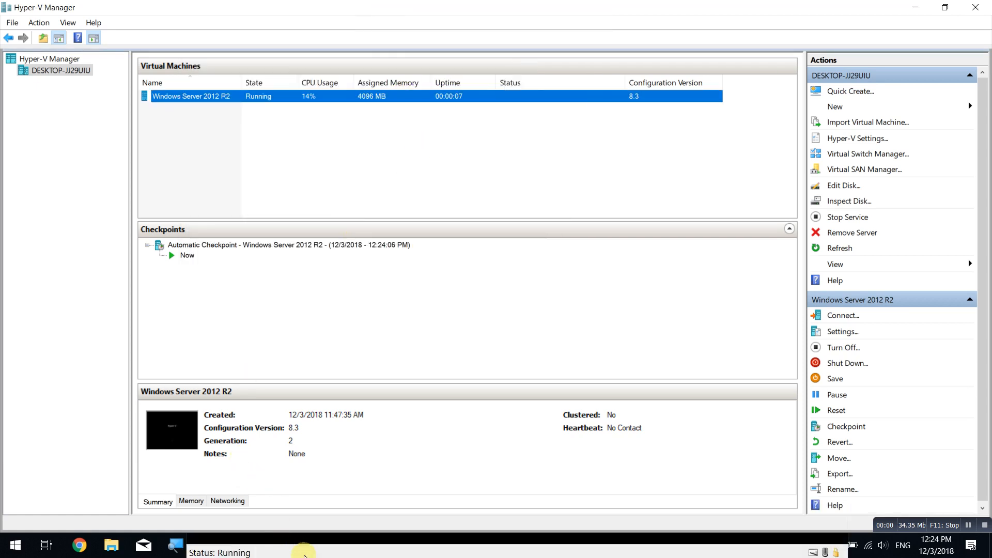
pyautogui.click(304, 553)
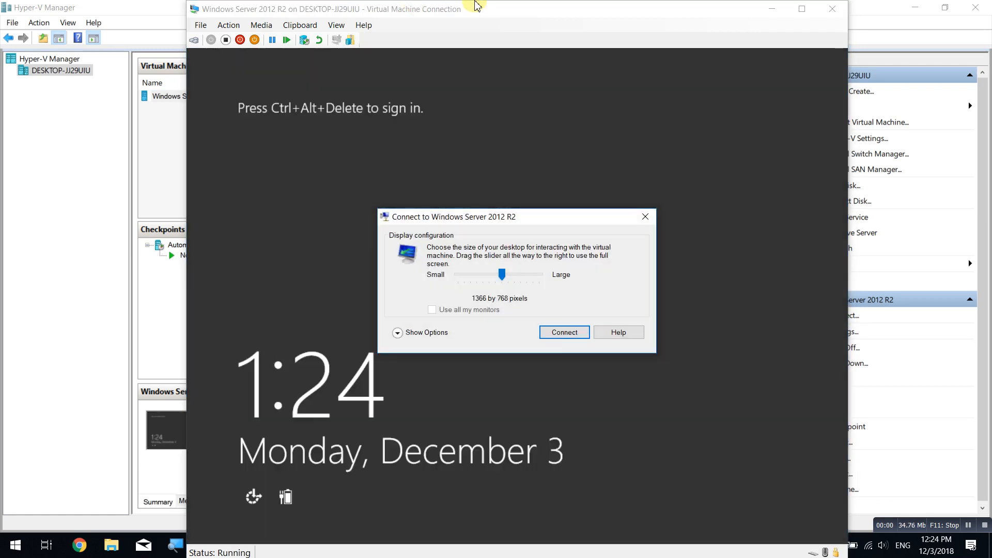
# Connect the console at 1366 by 768 and sign in with the administrator password.
pyautogui.click(573, 335)
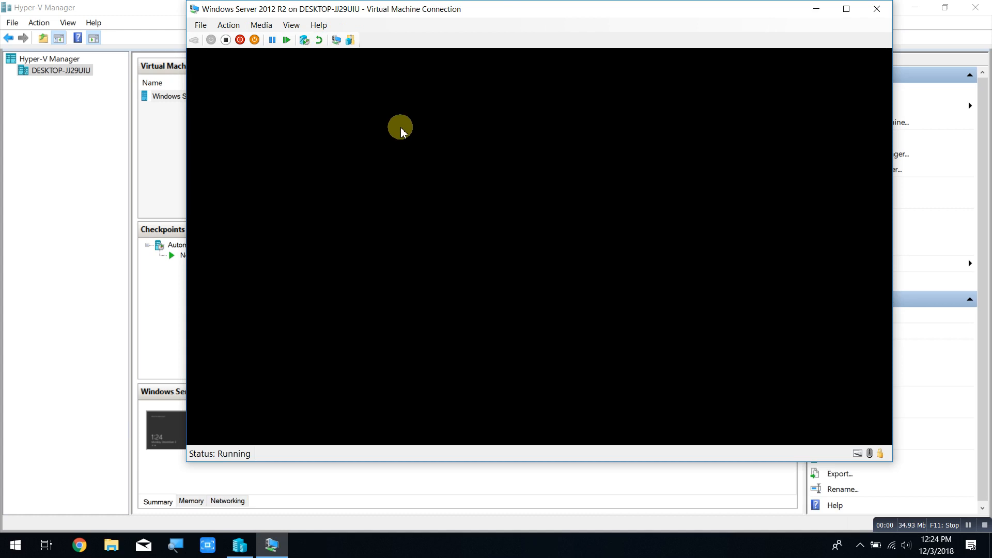
pyautogui.click(300, 30)
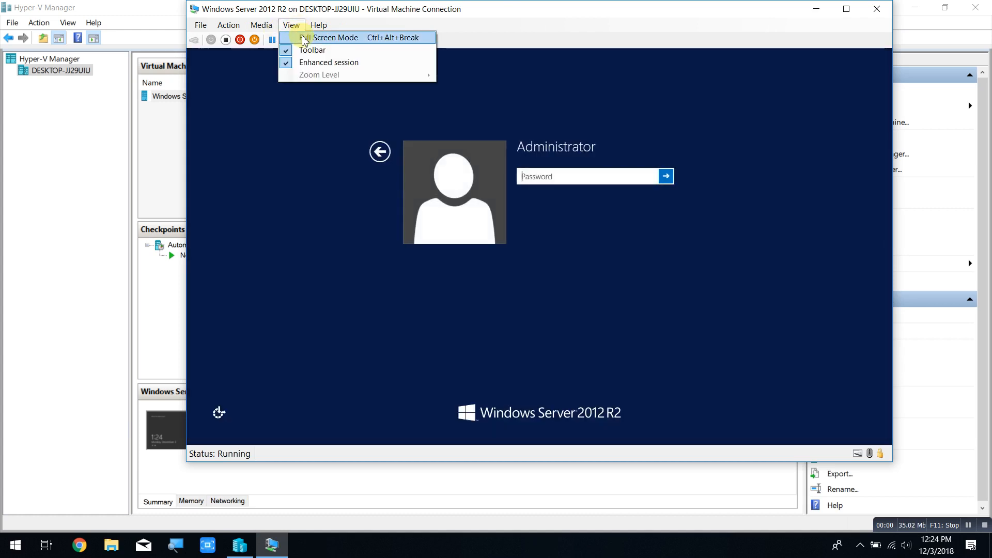
pyautogui.click(569, 21)
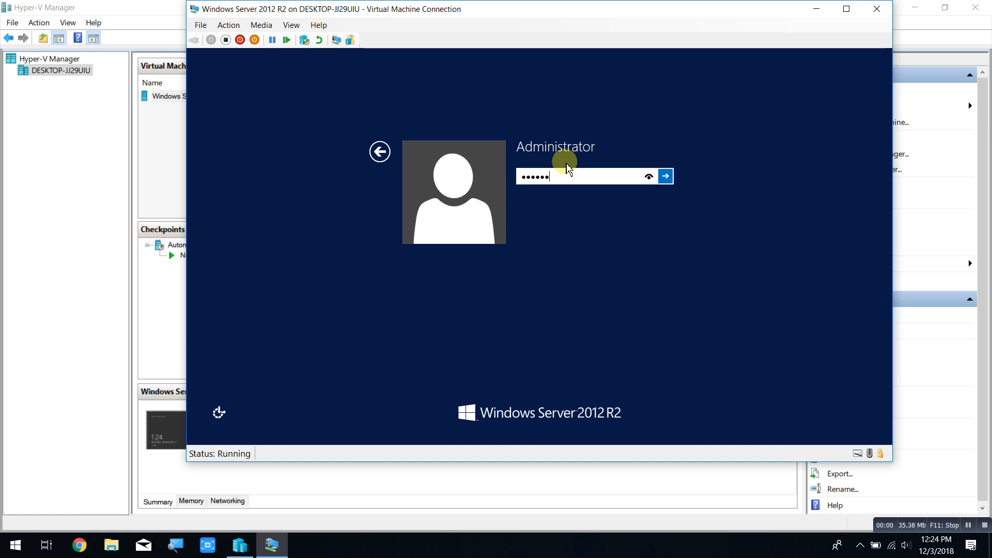
pyautogui.click(665, 176)
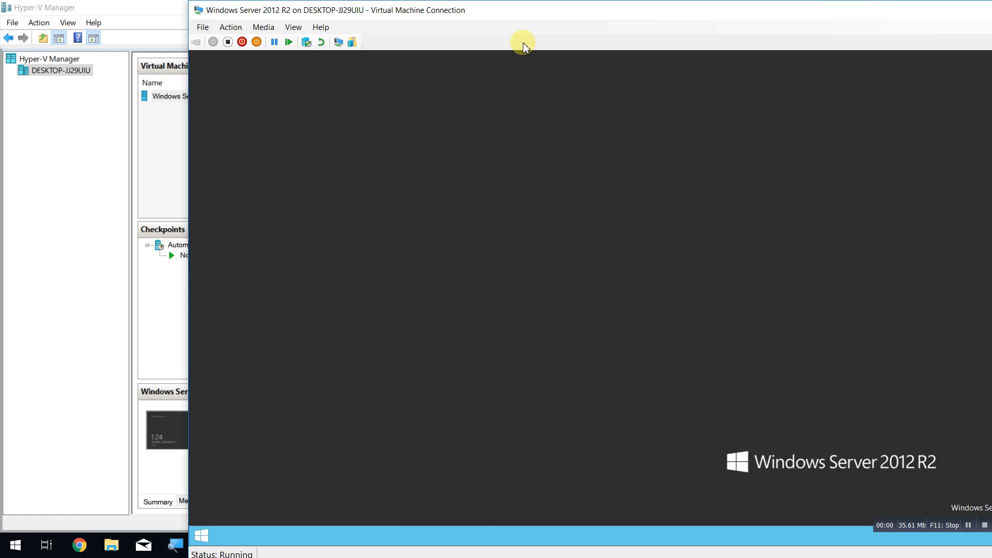
# Make the console full screen, review Local Server properties, then maximize, close and reopen Server Manager.
pyautogui.click(293, 27)
pyautogui.click(294, 38)
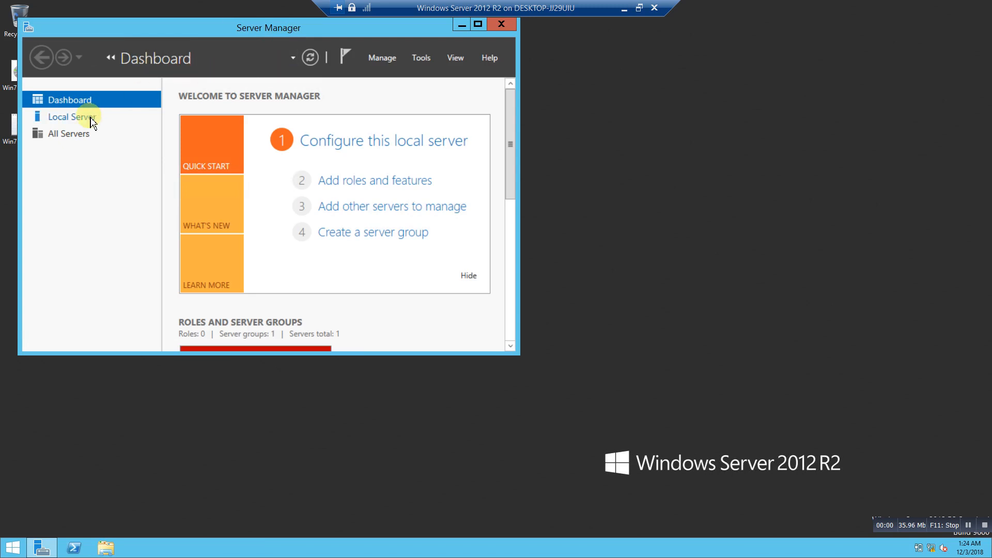
pyautogui.click(128, 113)
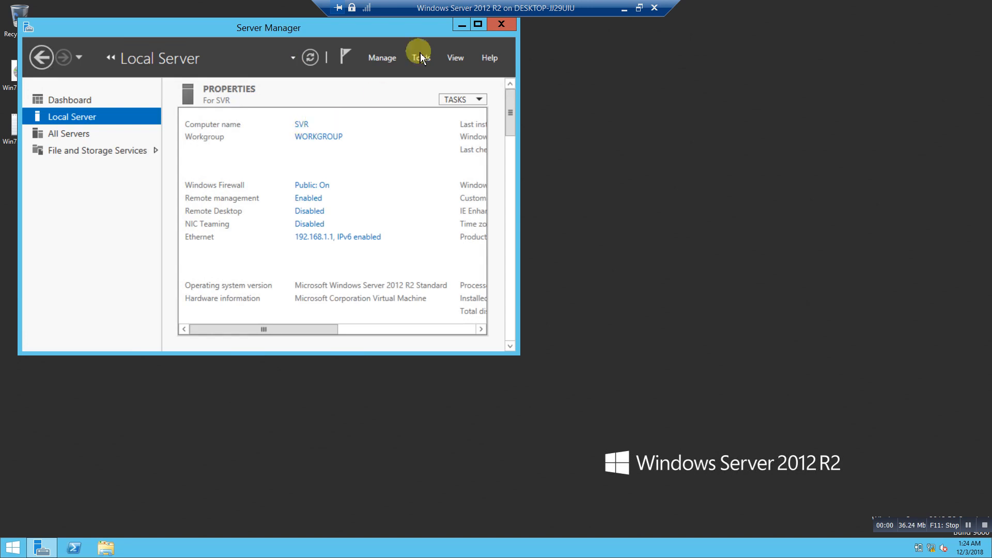
pyautogui.click(478, 23)
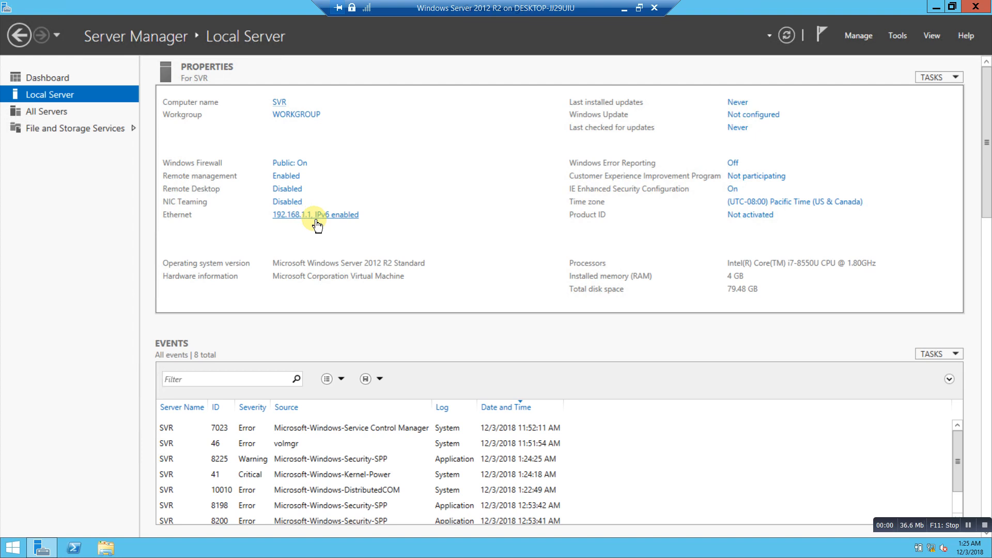
pyautogui.click(974, 8)
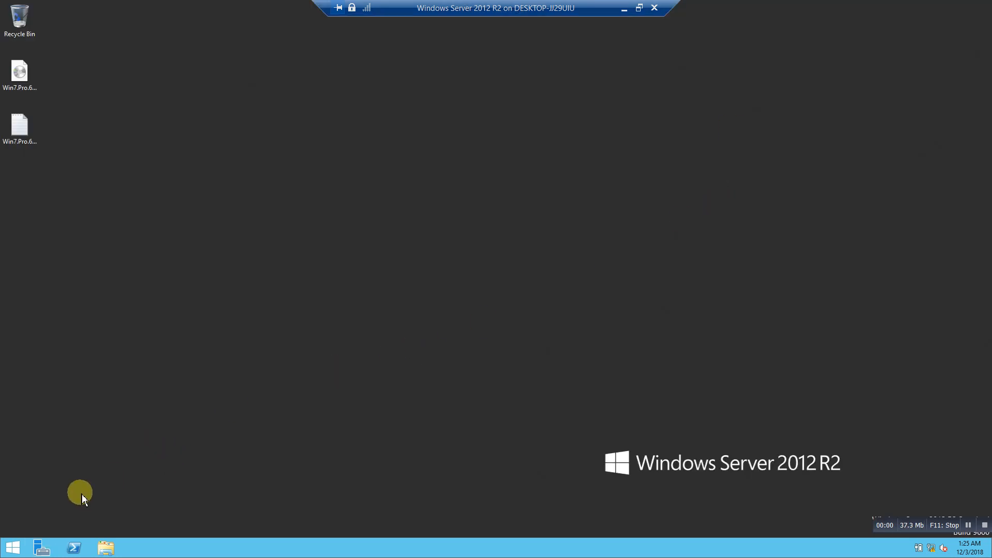
pyautogui.click(41, 547)
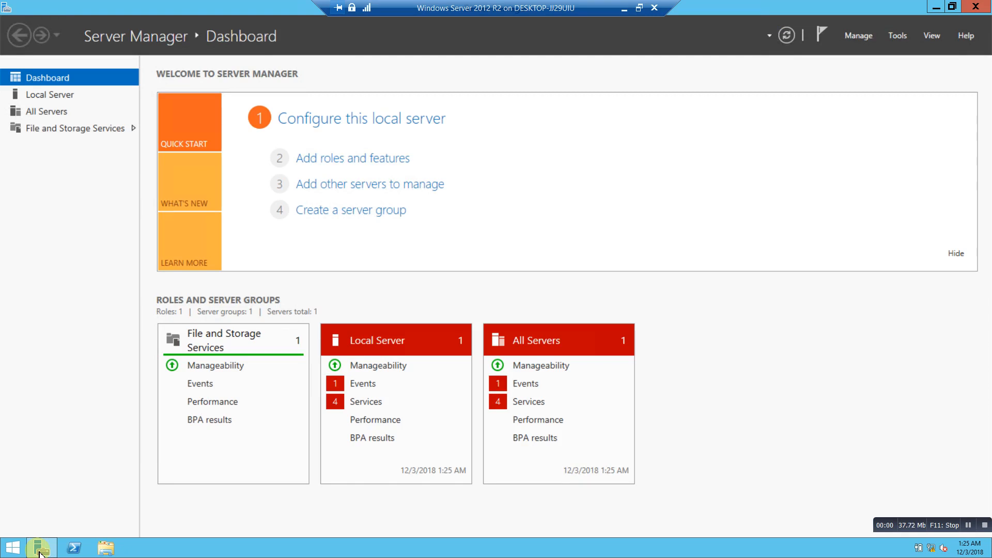
# Launch Add Roles and Features with role-based installation targeting SVR.
pyautogui.click(867, 36)
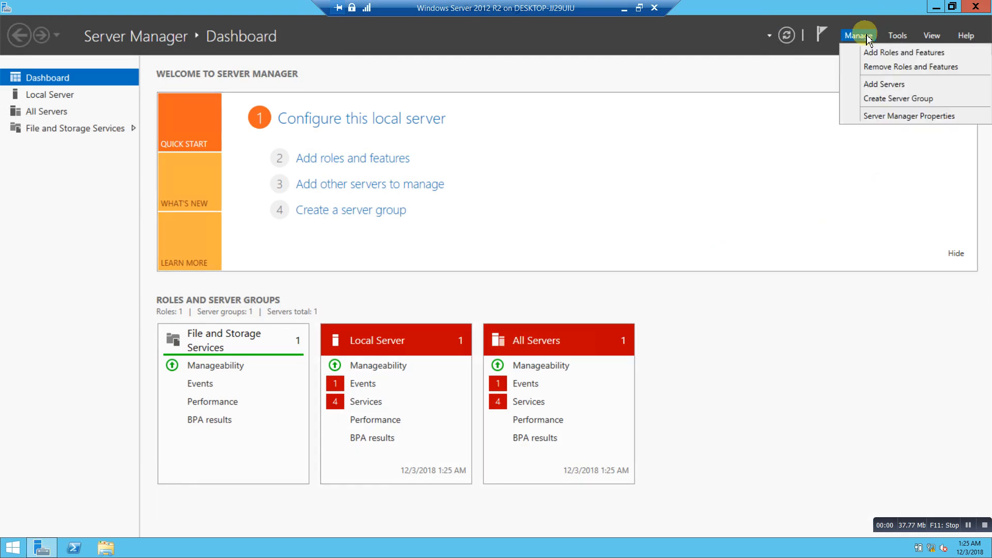
pyautogui.click(868, 53)
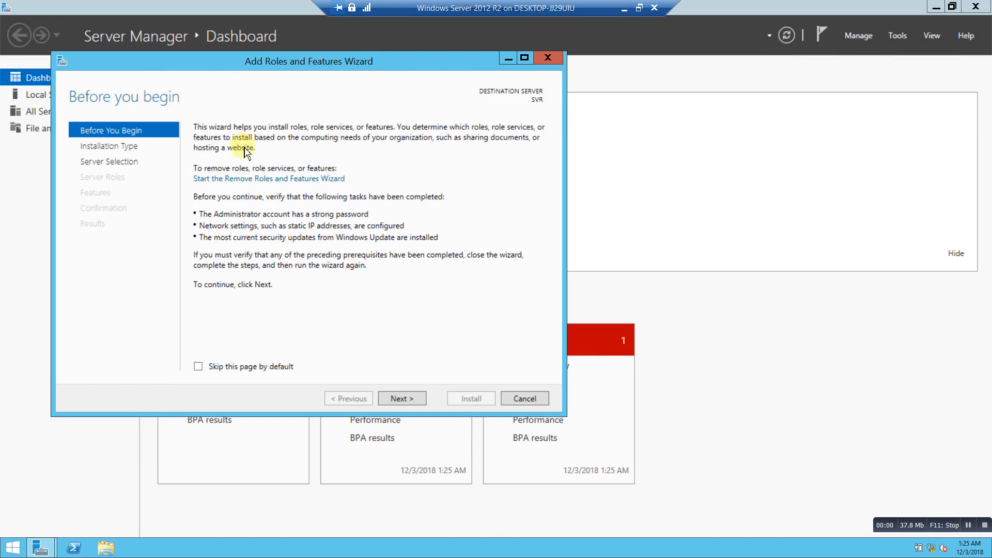
pyautogui.click(407, 402)
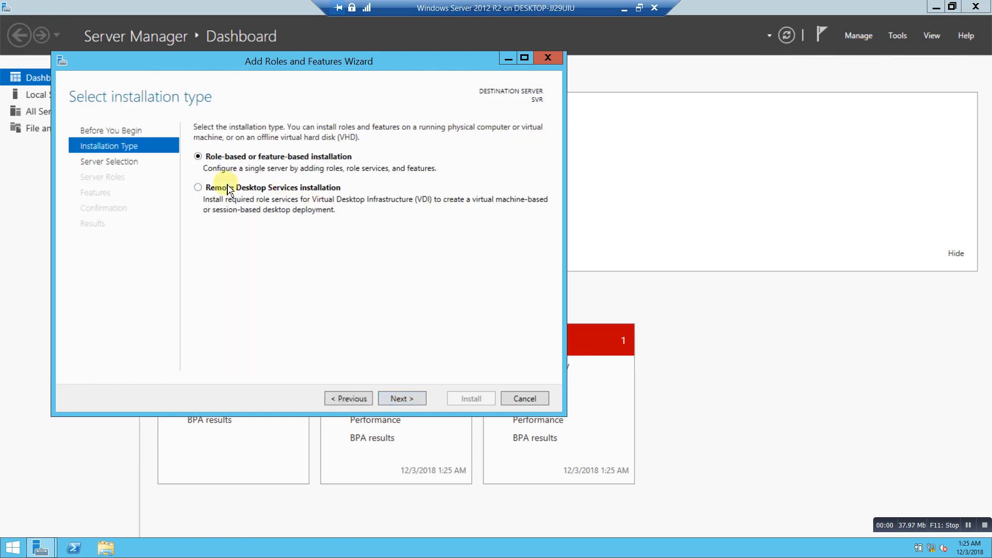
pyautogui.click(405, 400)
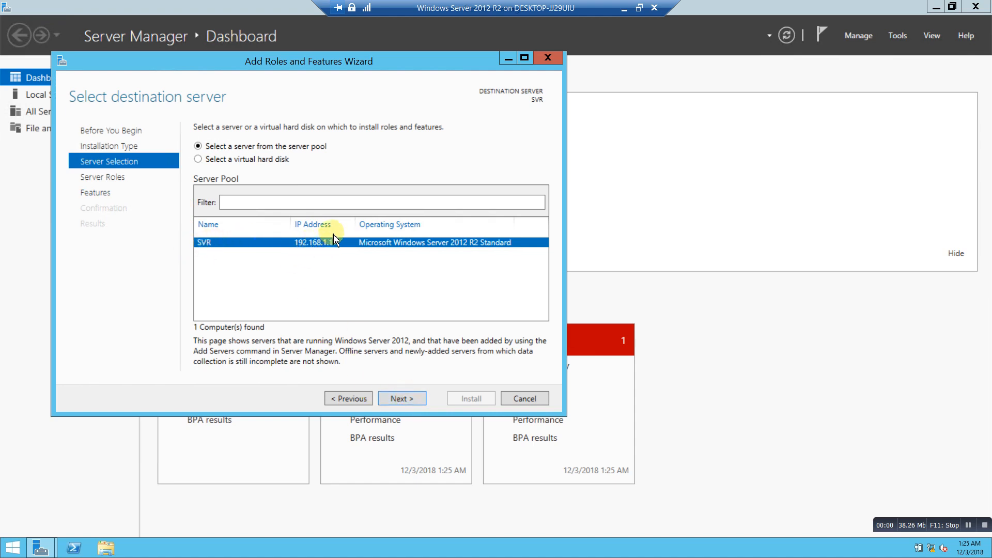
pyautogui.click(402, 399)
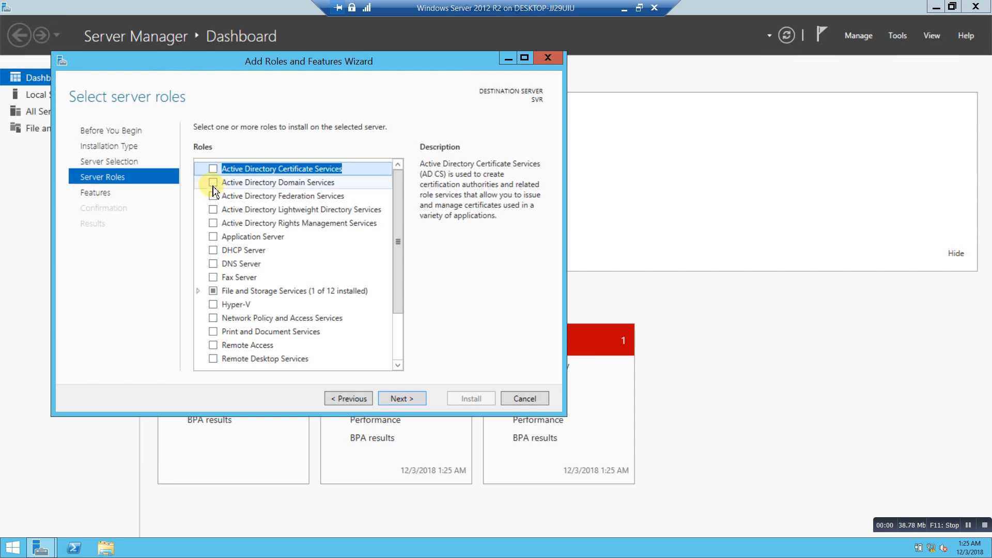
# Select Active Directory Domain Services with its required management tools and start the installation.
pyautogui.click(215, 185)
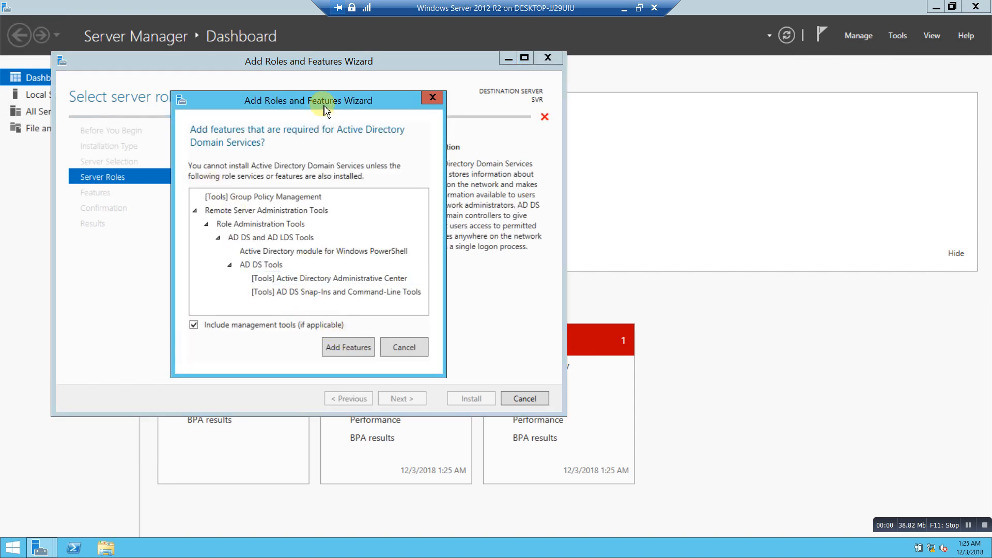
pyautogui.moveTo(323, 104); pyautogui.dragTo(689, 105)
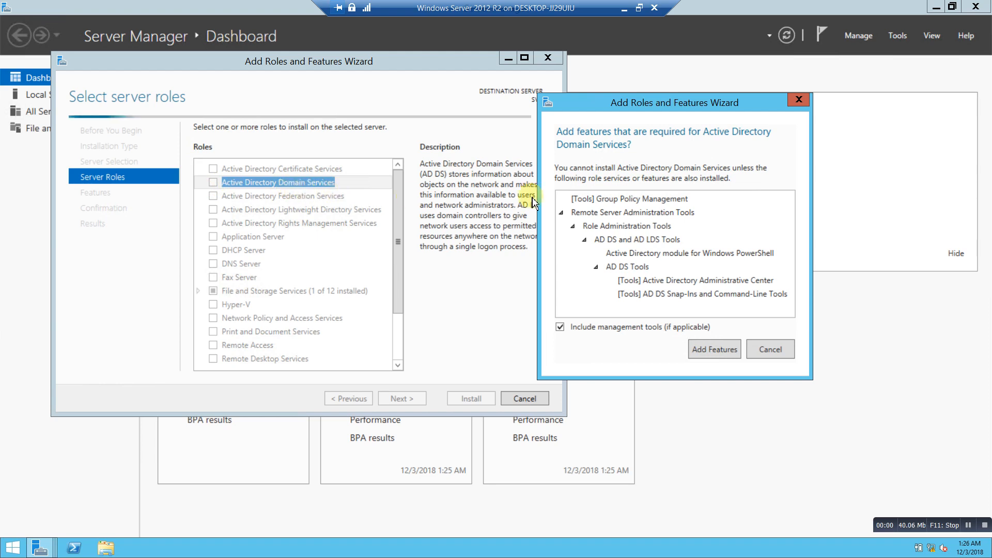
pyautogui.click(715, 350)
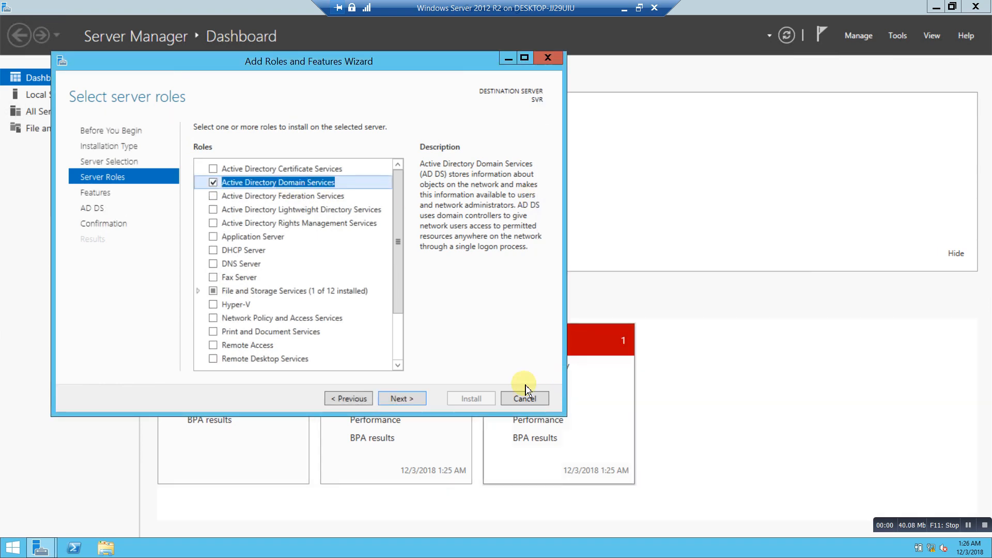
pyautogui.click(406, 401)
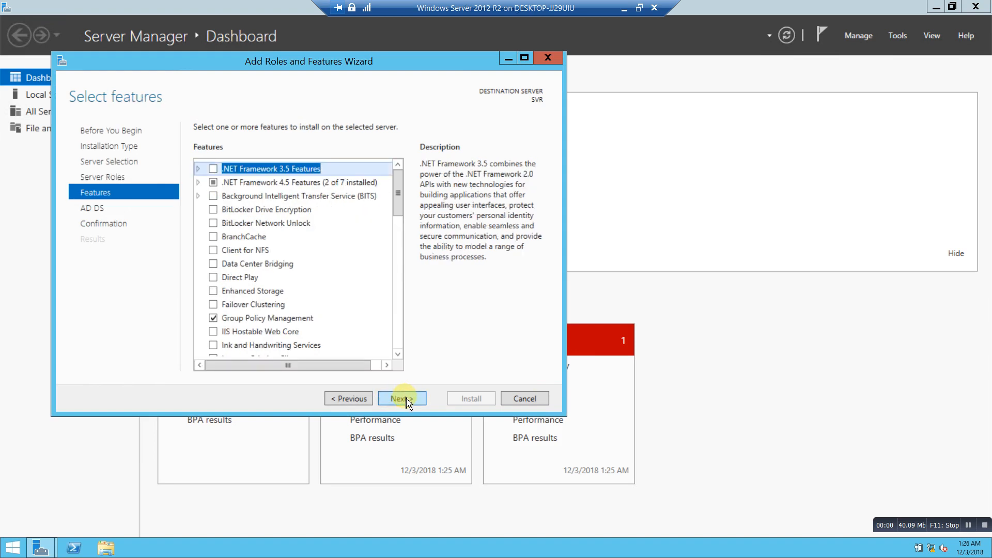
pyautogui.click(406, 401)
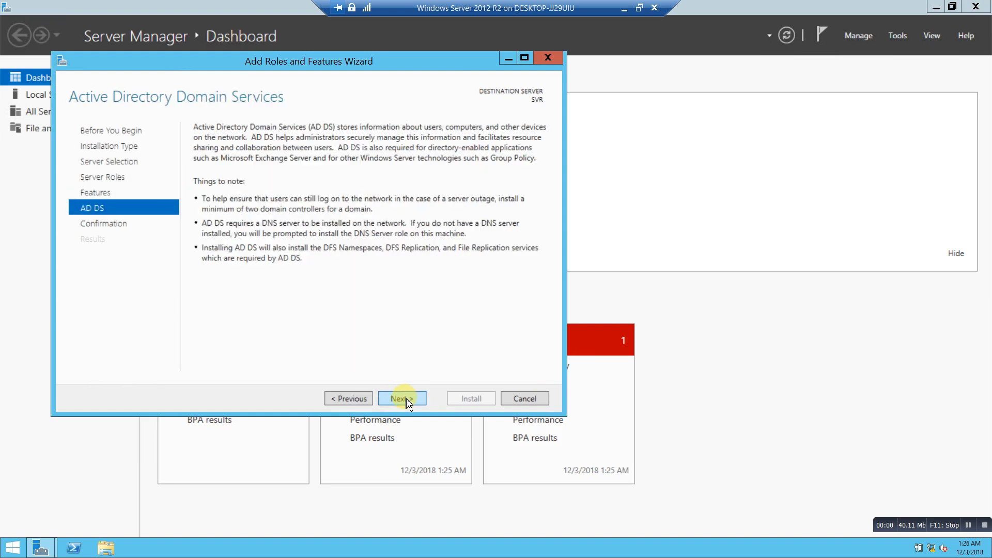
pyautogui.click(407, 401)
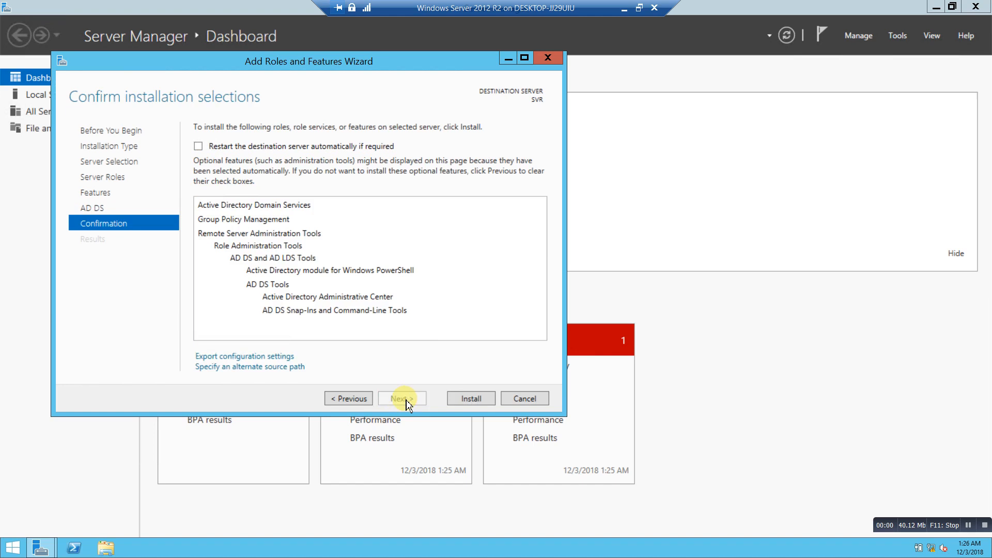
pyautogui.click(481, 400)
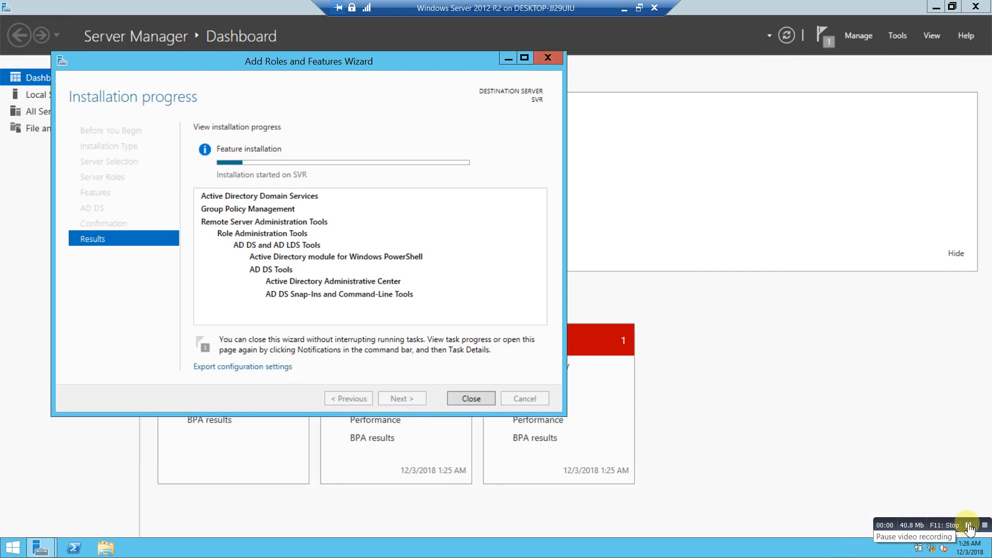
# Check the post-deployment notifications and close the completed AD DS installation wizard.
pyautogui.click(969, 526)
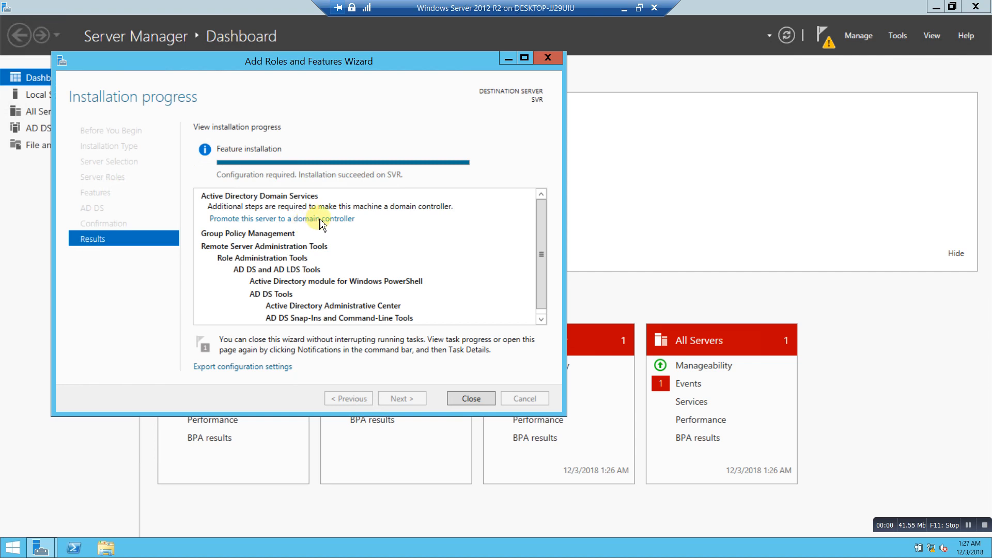
pyautogui.click(824, 36)
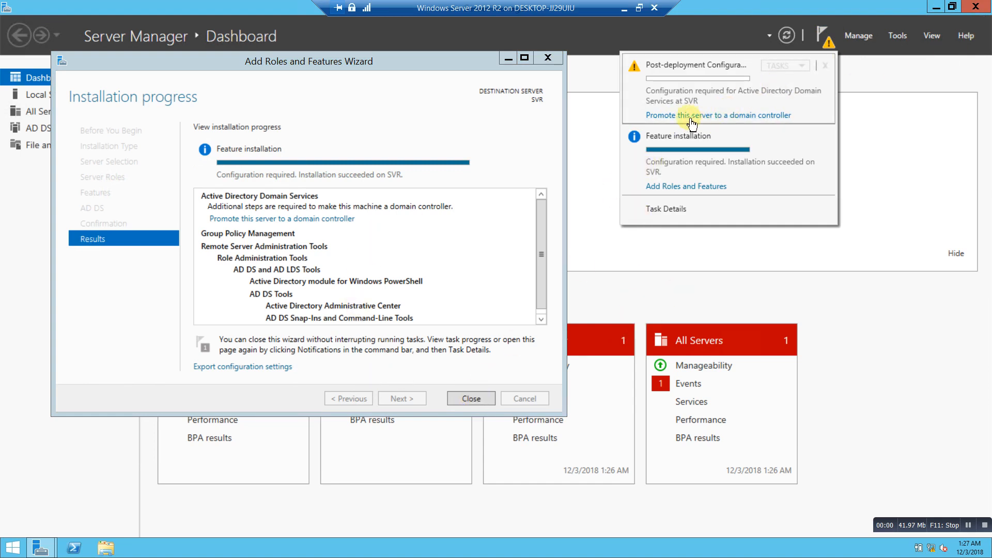
pyautogui.click(470, 403)
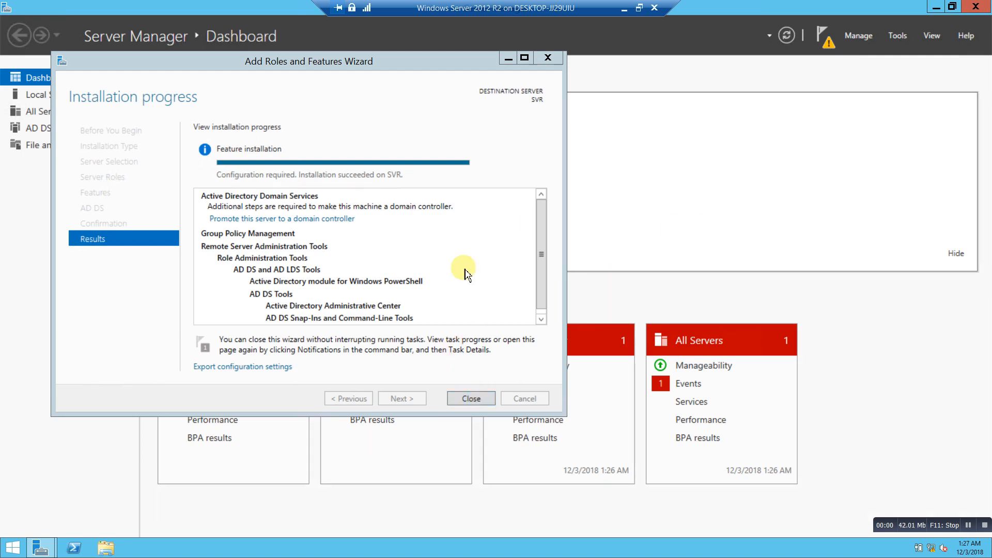
pyautogui.click(471, 399)
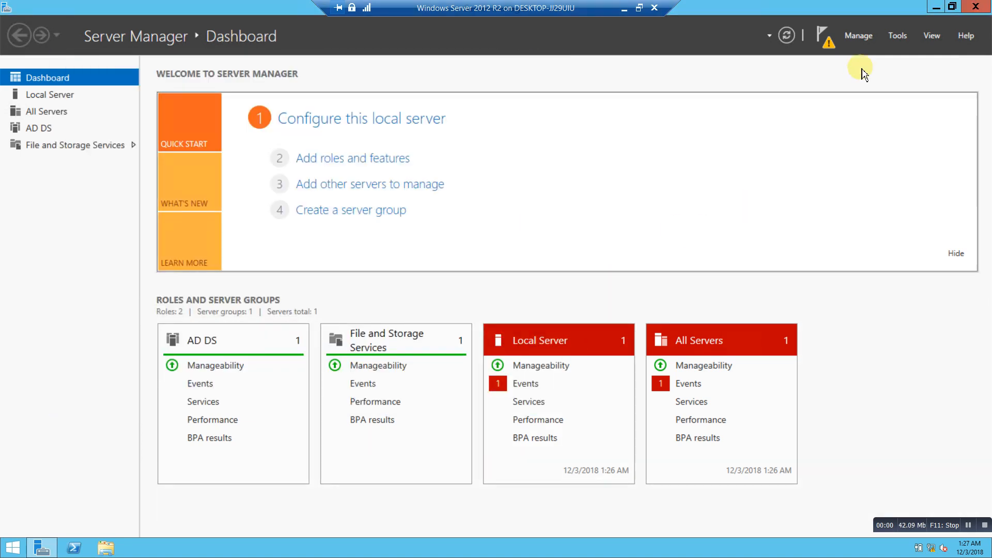
pyautogui.click(822, 32)
# Start promoting SVR as a new forest with root domain hrj.com.
pyautogui.click(727, 122)
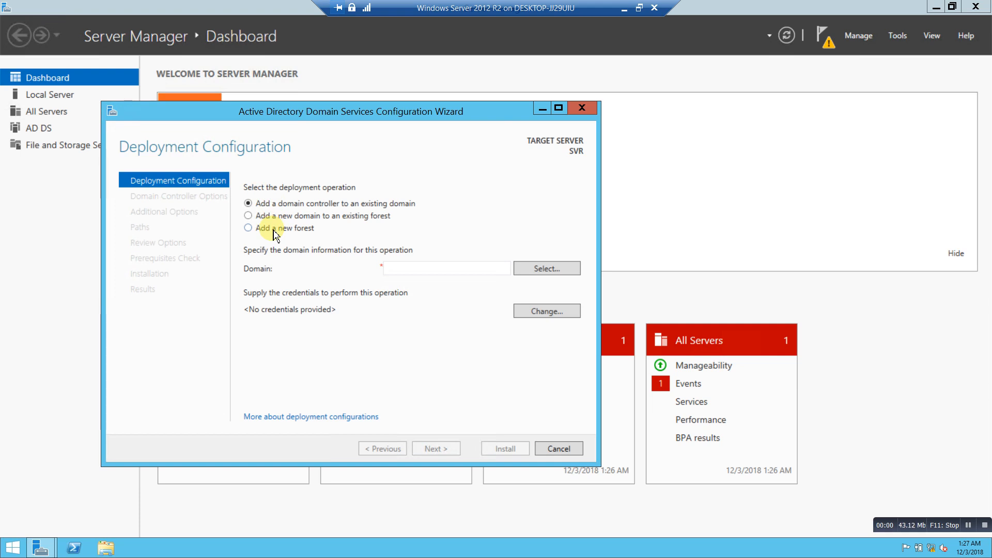
pyautogui.click(272, 231)
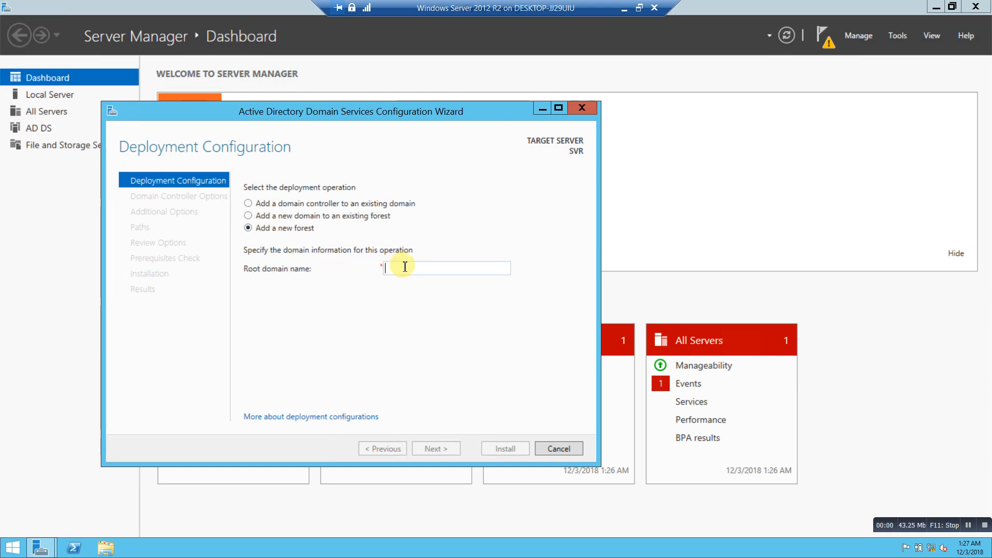
pyautogui.write('hrj.com')
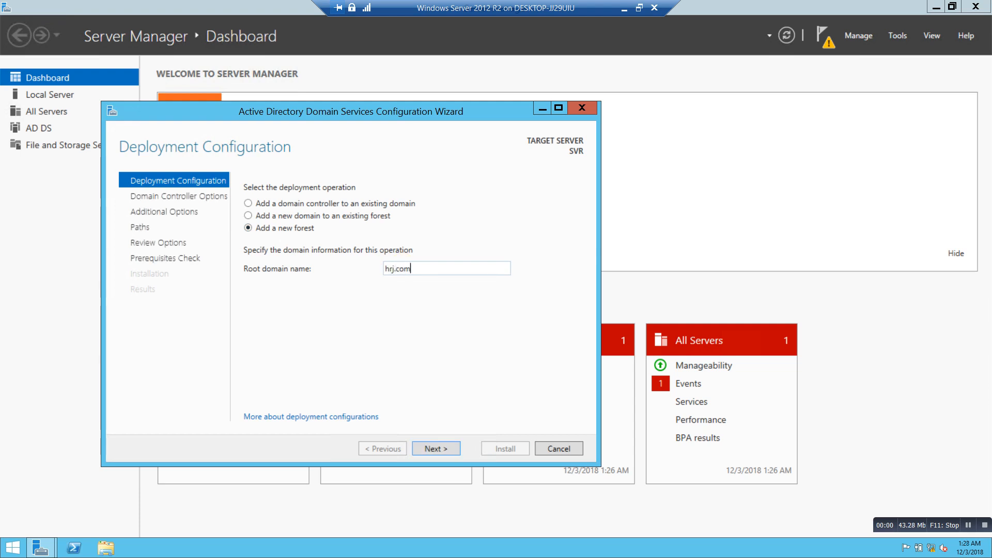
pyautogui.click(443, 452)
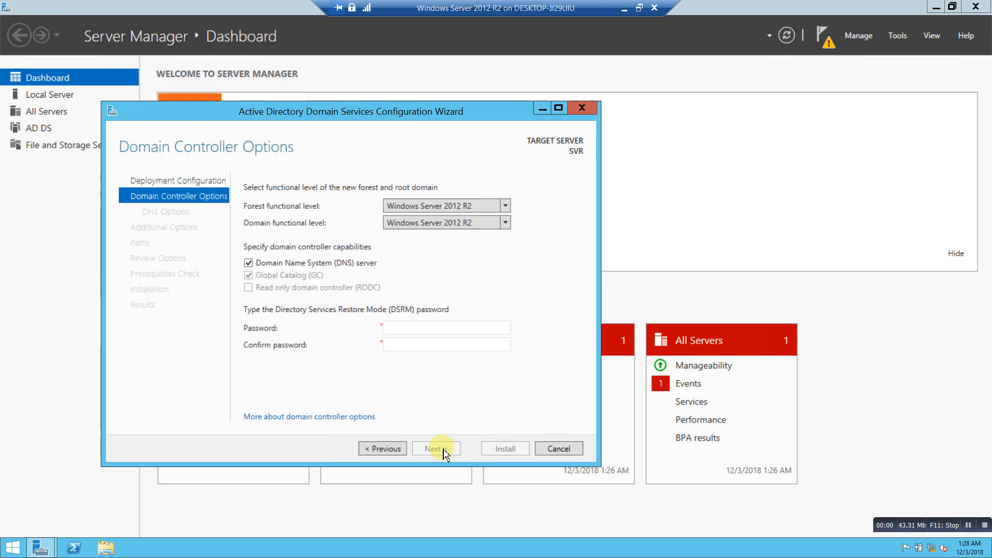
# Enter the Directory Services Restore Mode password in both password fields and proceed.
pyautogui.click(397, 330)
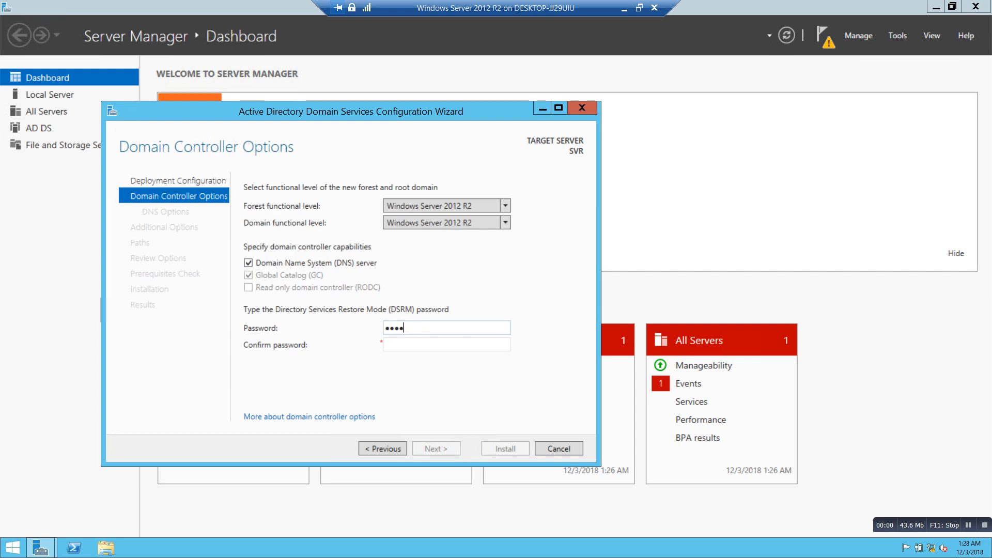
pyautogui.press('Tab')
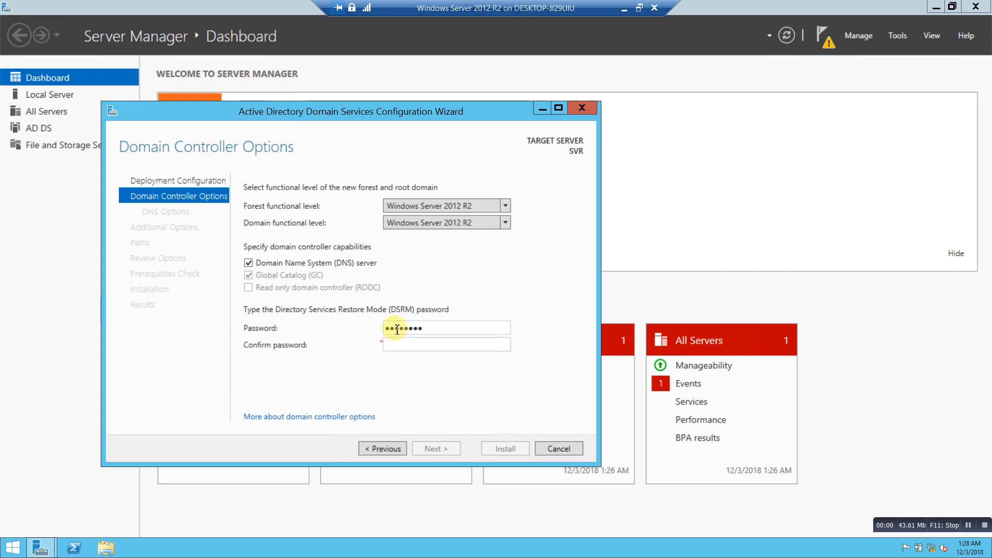
pyautogui.write('••••••••')
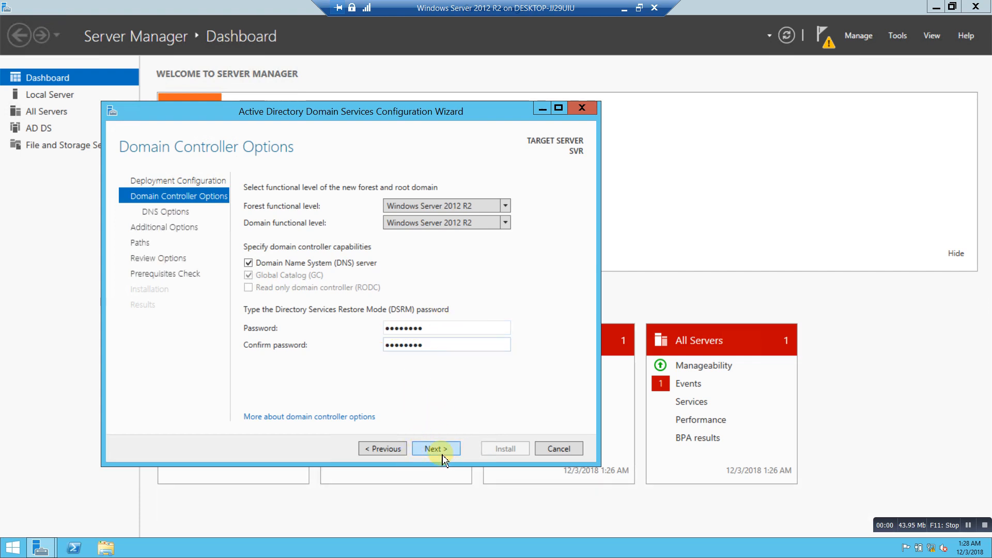
pyautogui.click(443, 449)
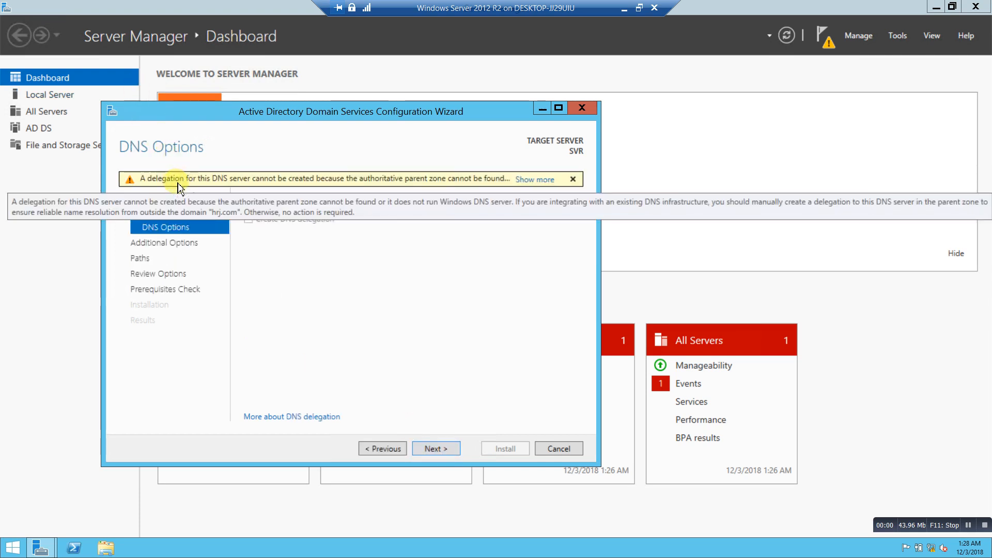
# Accept the DNS warning, NetBIOS name HRJ and default folders, then install after prerequisites pass.
pyautogui.click(442, 447)
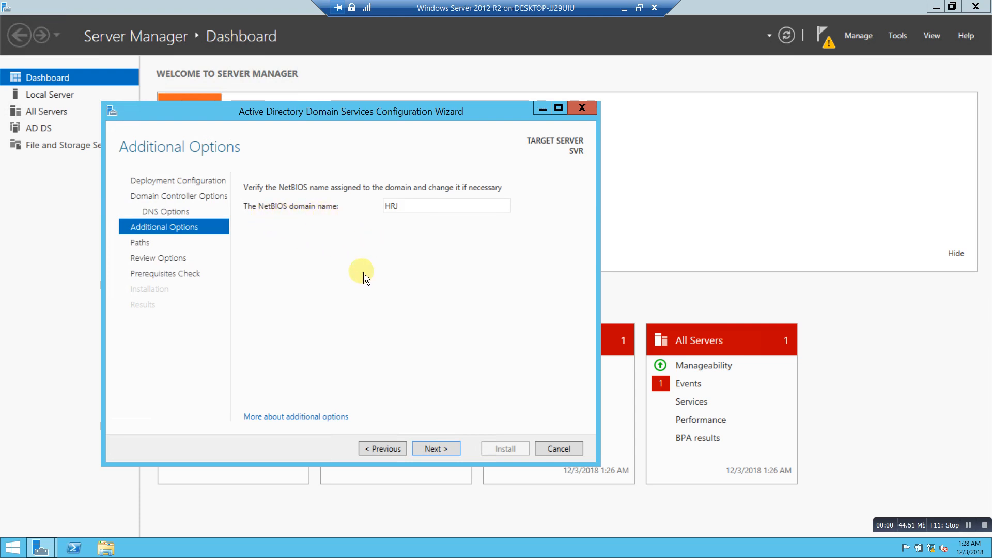
pyautogui.click(434, 448)
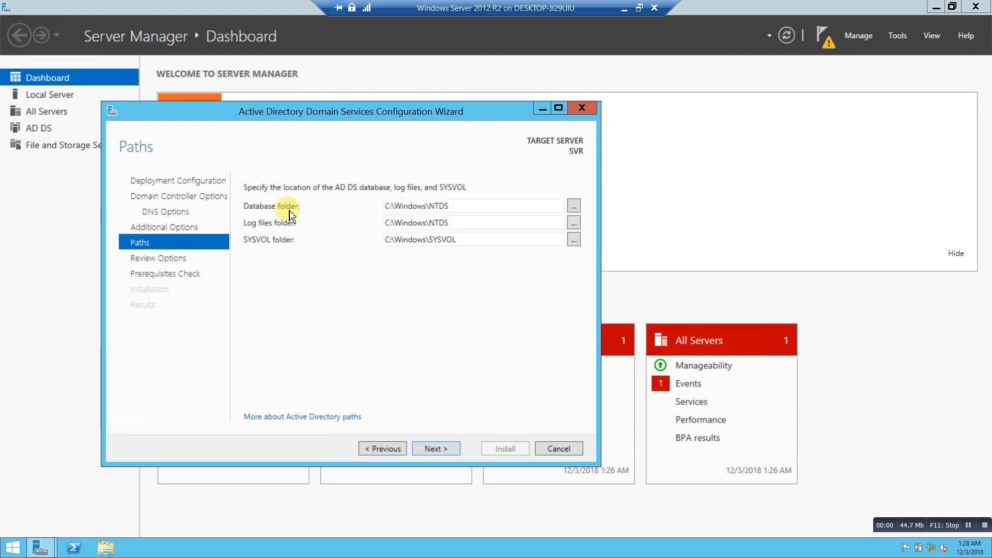
pyautogui.click(433, 450)
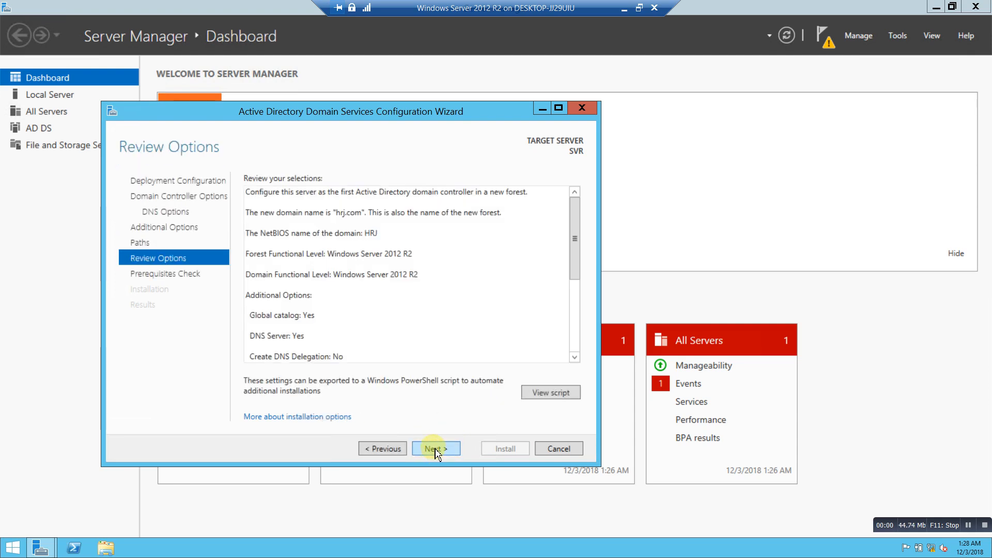
pyautogui.click(436, 449)
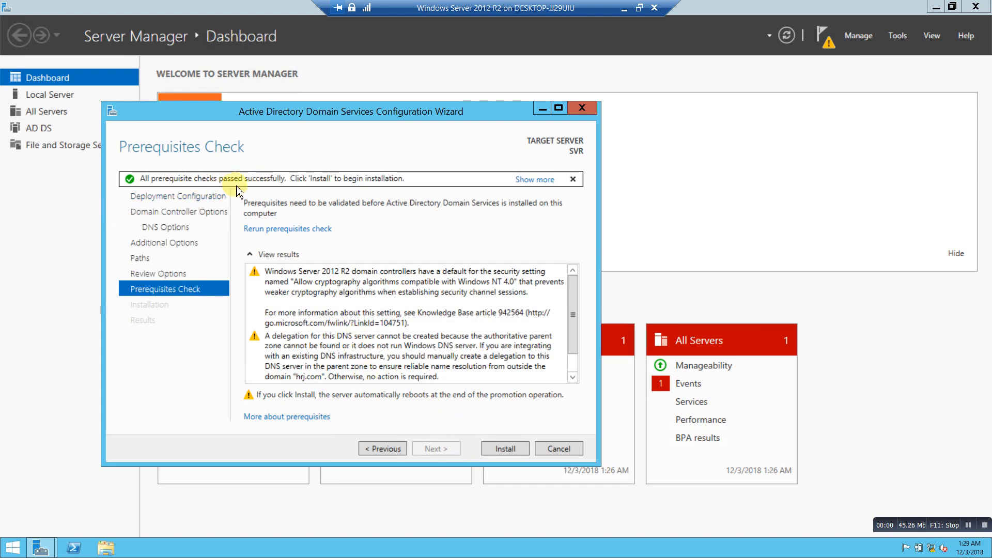
pyautogui.click(505, 449)
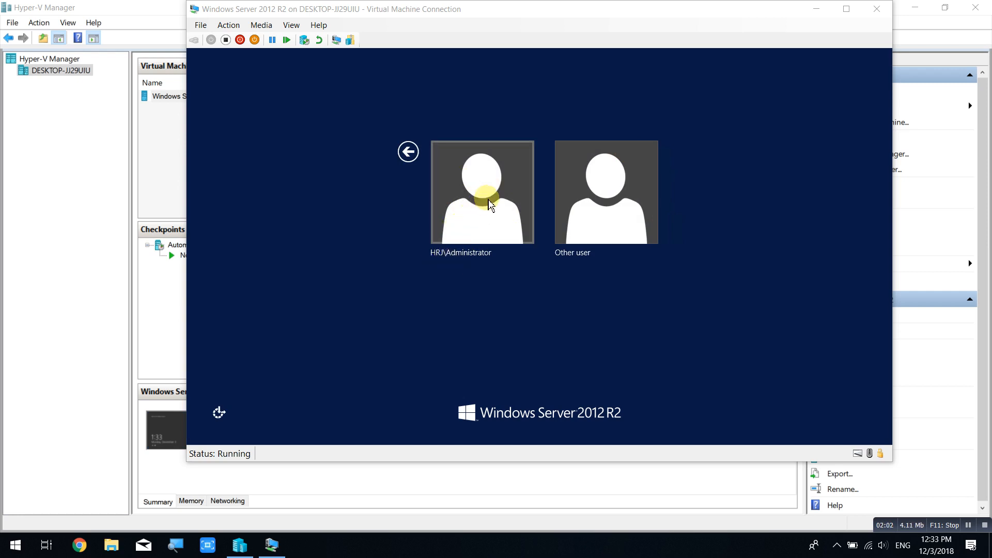
# Sign in to SVR as HRJ\Administrator with the account password.
pyautogui.click(489, 204)
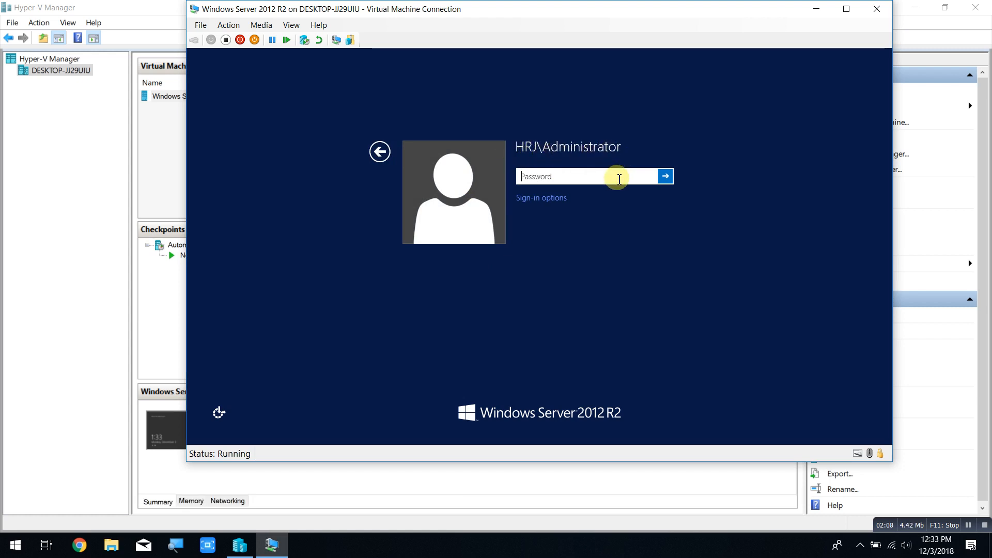
pyautogui.write('•••••••')
pyautogui.press('Return')
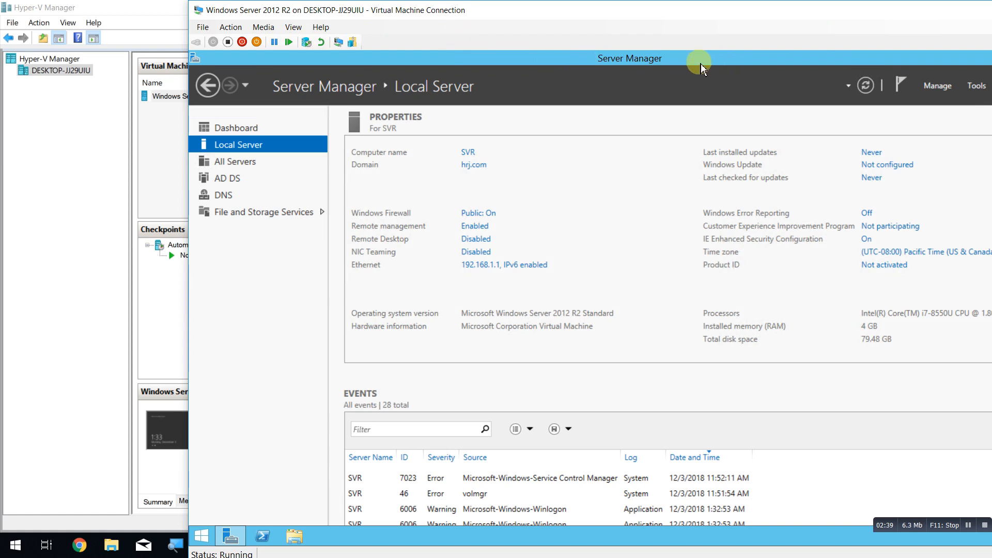
# Restore the Server Manager window and launch Add Roles and Features from the Manage menu.
pyautogui.moveTo(702, 69); pyautogui.dragTo(571, 67)
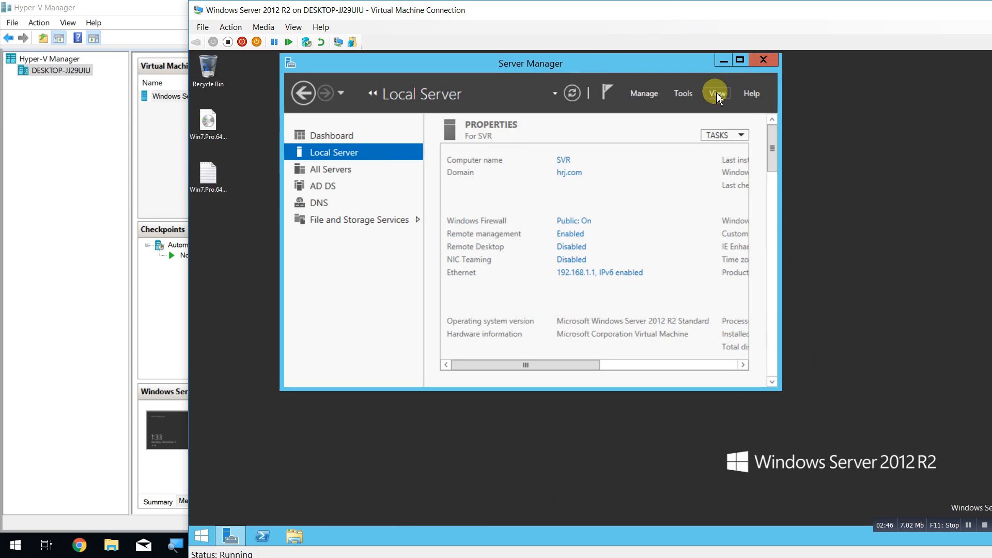
pyautogui.click(685, 97)
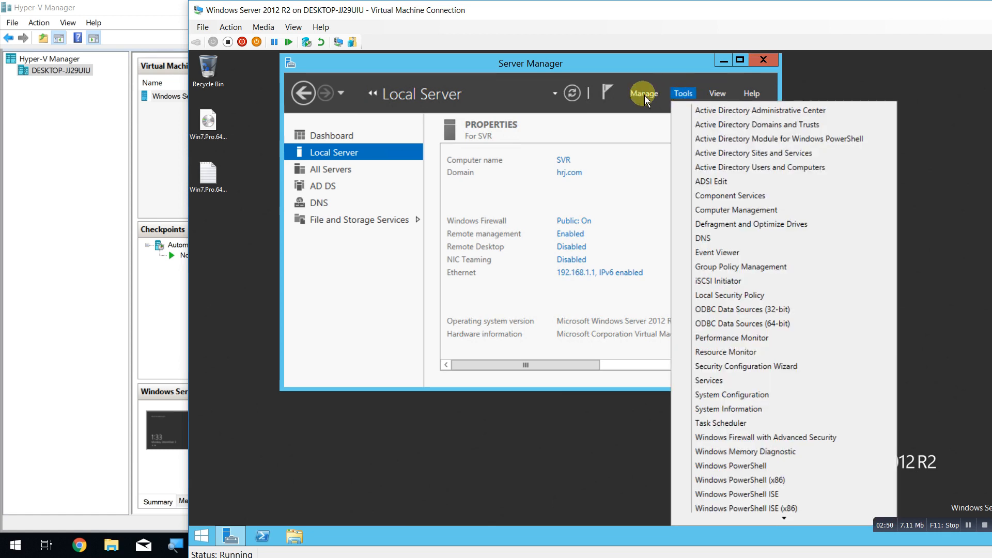
pyautogui.click(645, 97)
pyautogui.click(650, 110)
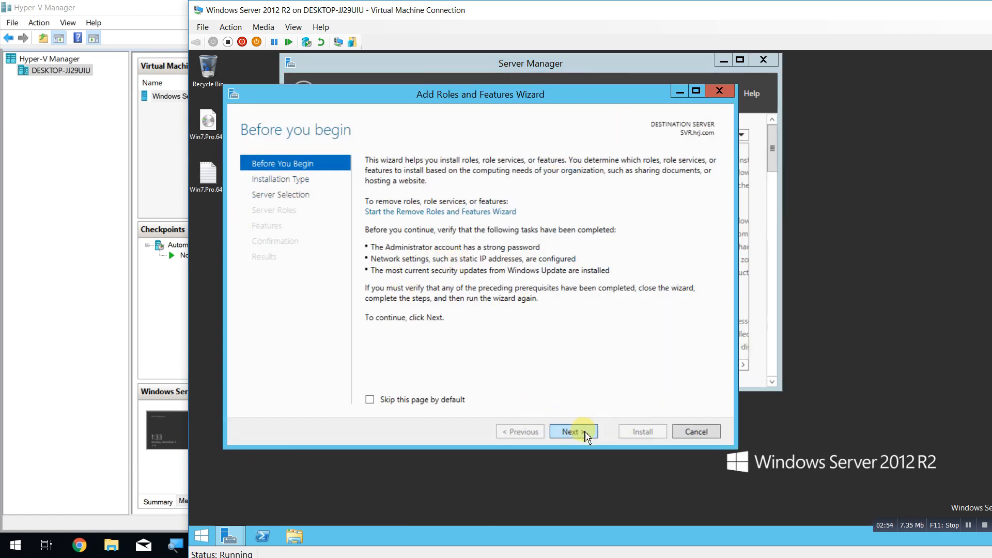
# Keep role-based installation targeting SVR.hrj.com and tick the DHCP Server role.
pyautogui.click(578, 432)
pyautogui.click(578, 432)
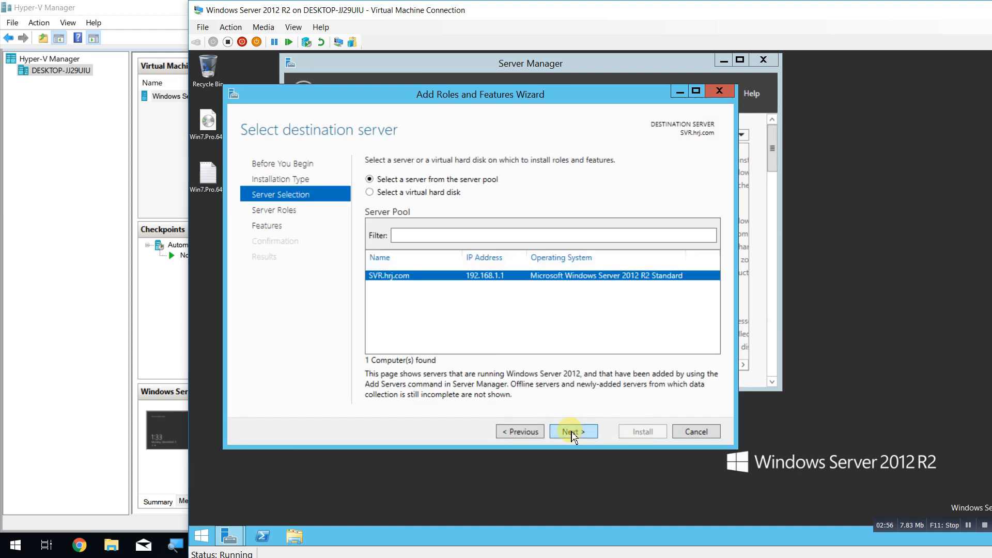
pyautogui.click(575, 432)
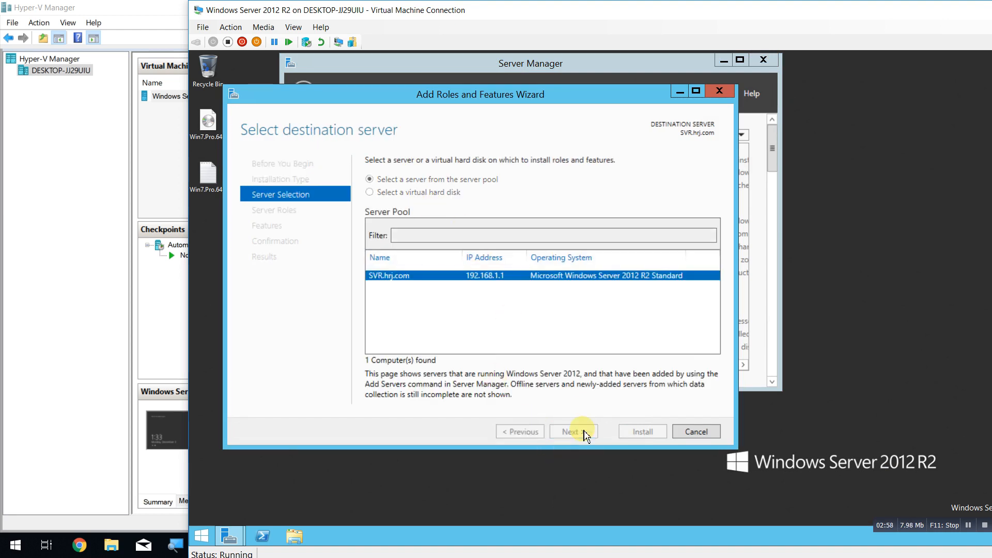
pyautogui.scroll(-2, 413, 337)
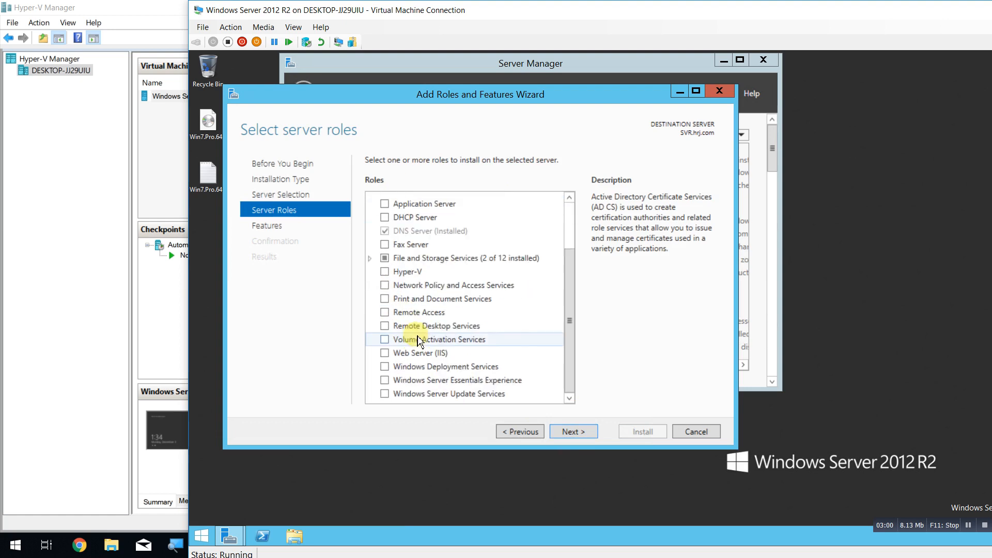
pyautogui.scroll(2, 437, 341)
pyautogui.click(385, 283)
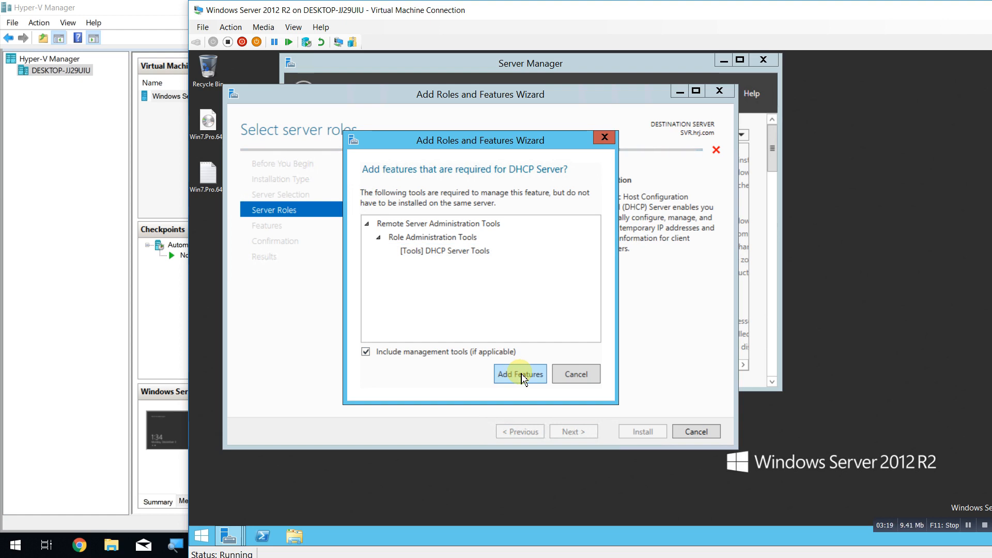
# Add the DHCP Server Tools, skip extra features, and install DHCP Server.
pyautogui.click(521, 376)
pyautogui.click(571, 433)
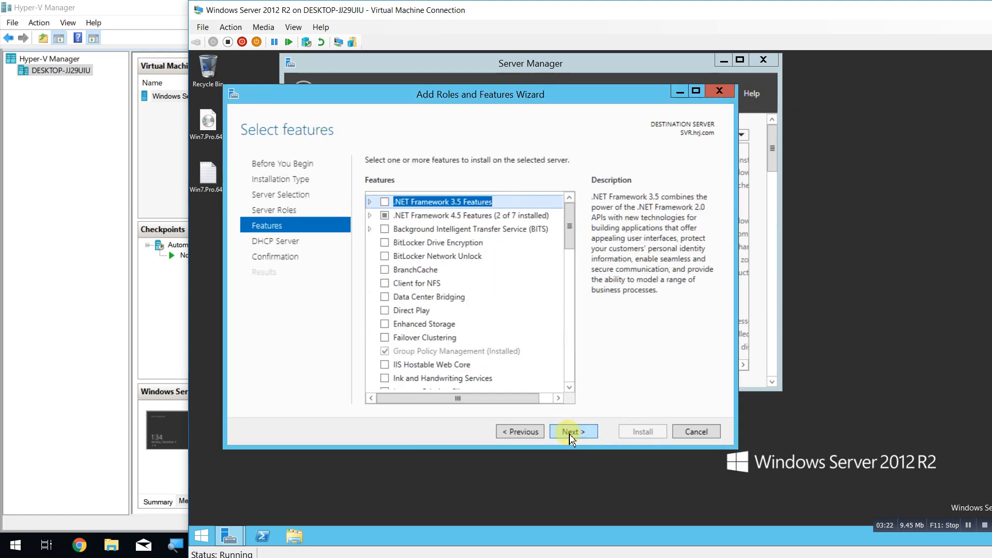
pyautogui.click(570, 434)
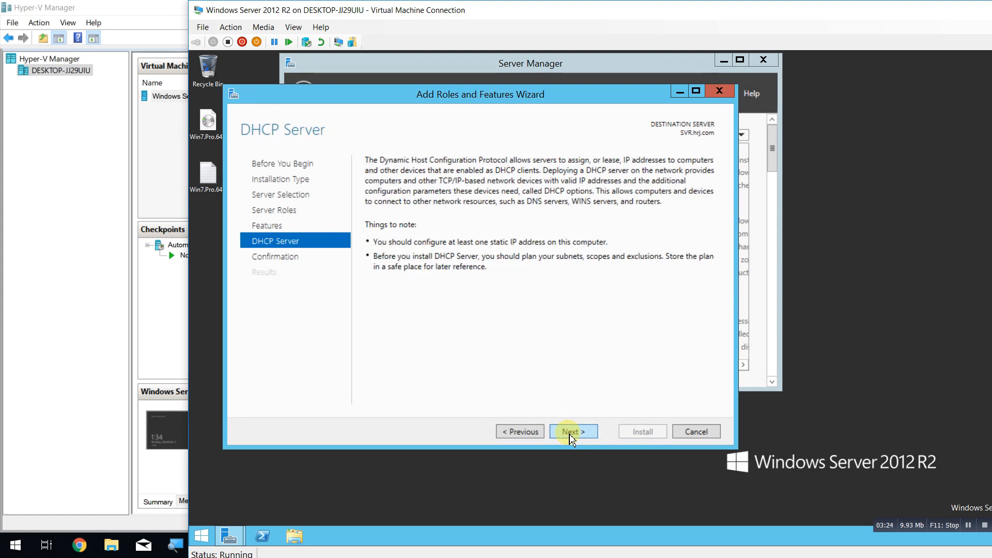
pyautogui.click(570, 434)
pyautogui.click(642, 433)
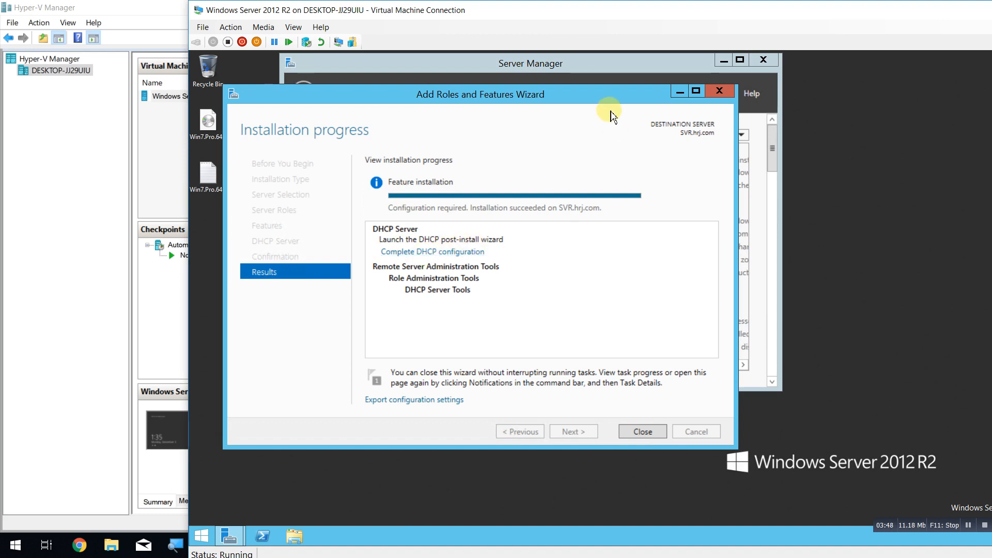
# Check the Notifications flag and close the completed Add Roles and Features wizard.
pyautogui.moveTo(606, 105); pyautogui.dragTo(478, 162)
pyautogui.click(606, 103)
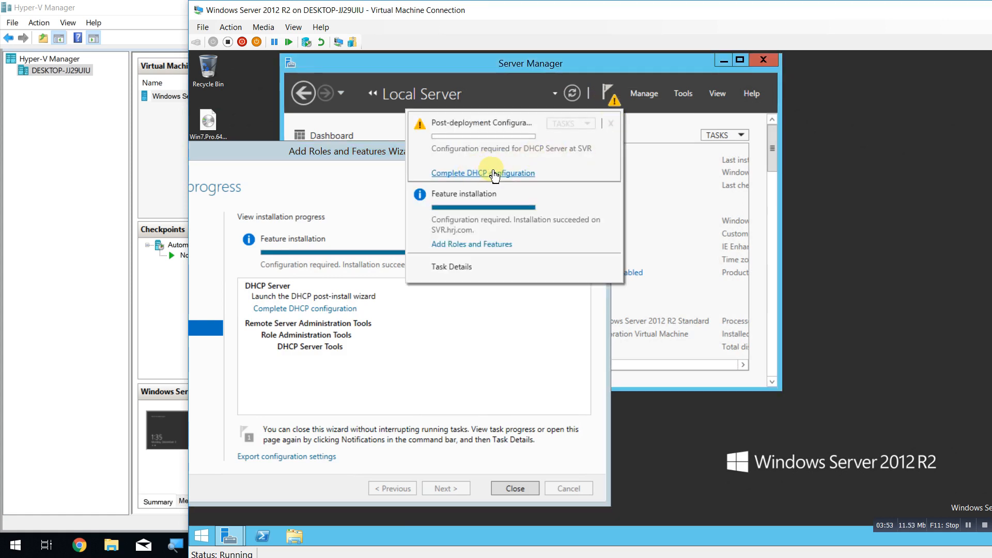
pyautogui.click(493, 174)
pyautogui.click(509, 488)
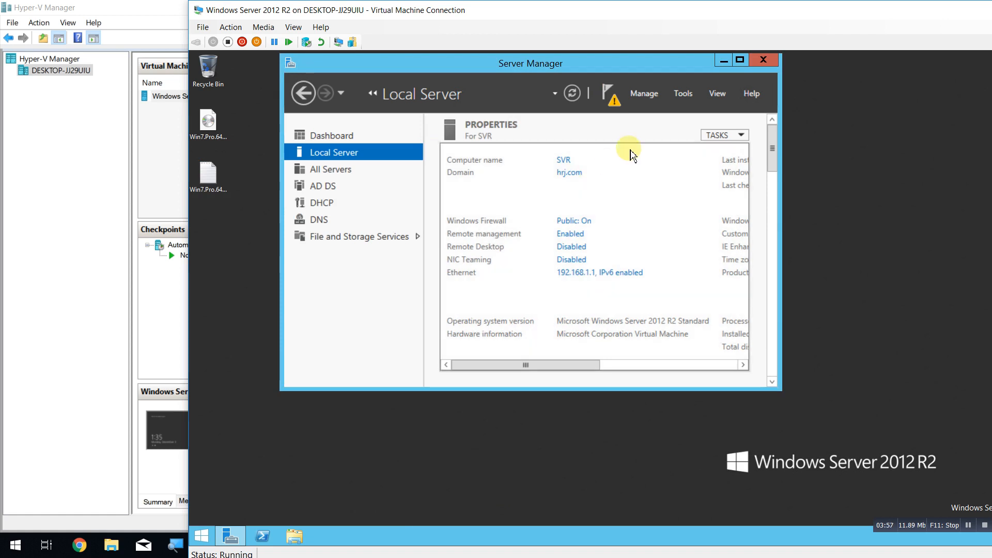
pyautogui.click(609, 101)
# Run Complete DHCP configuration, committing with current credentials to create groups and authorize SVR.
pyautogui.click(494, 174)
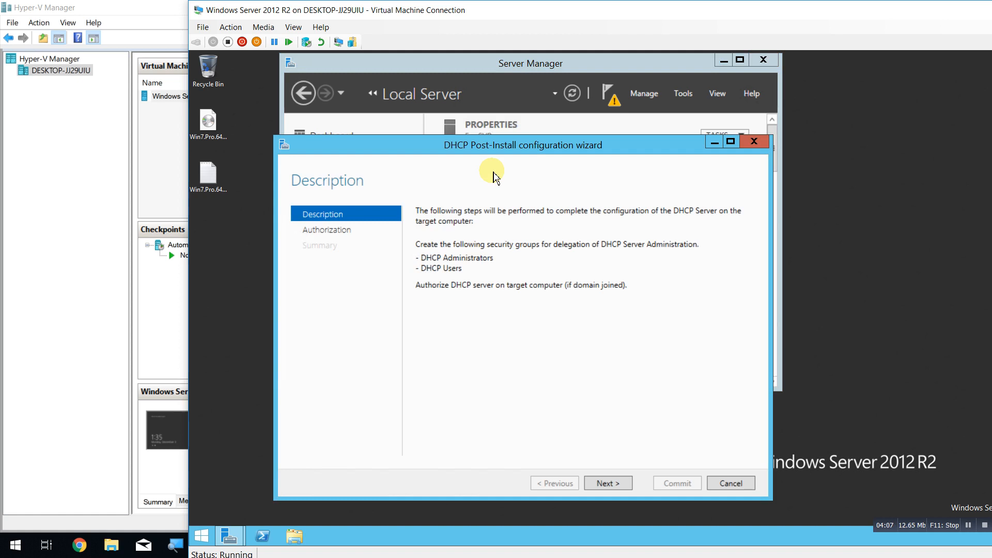
pyautogui.click(618, 482)
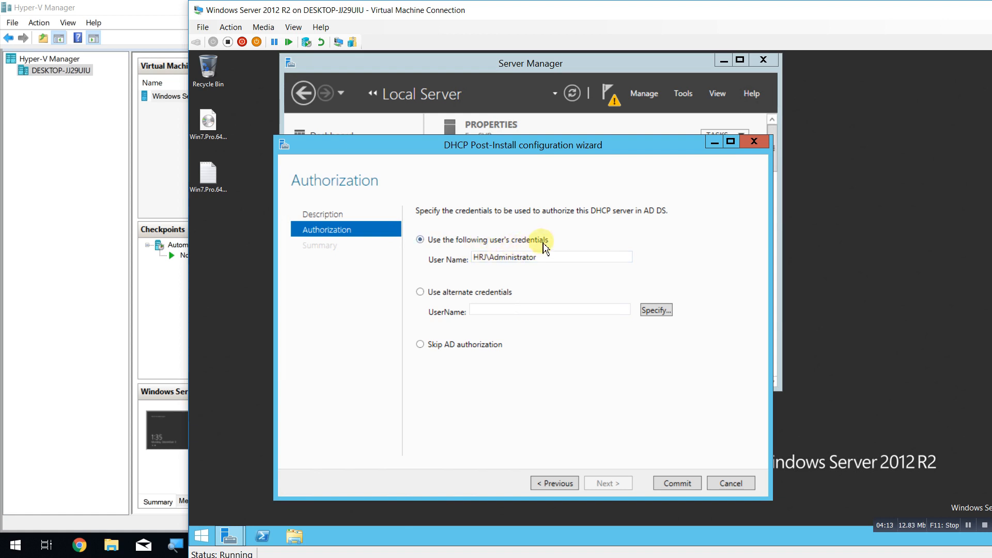
pyautogui.click(676, 484)
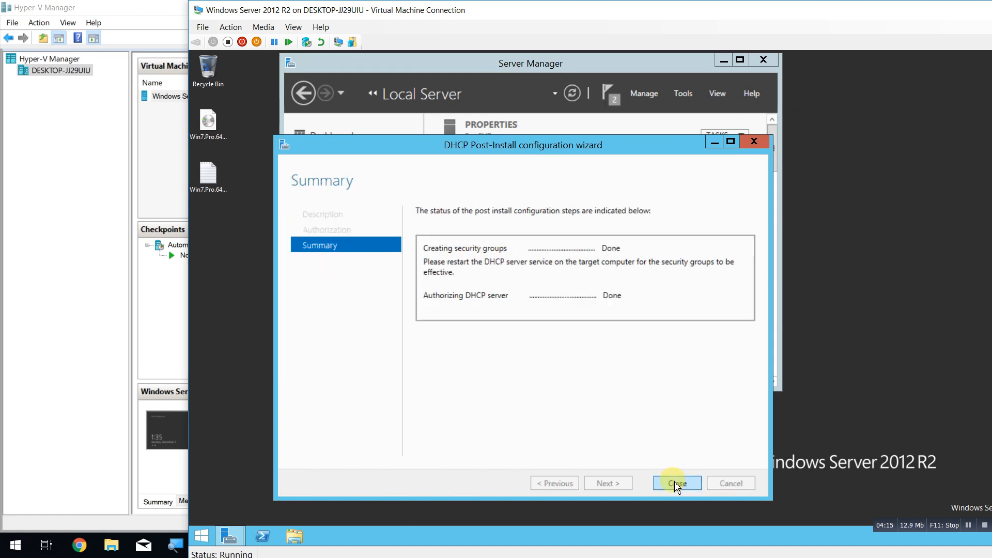
pyautogui.click(676, 483)
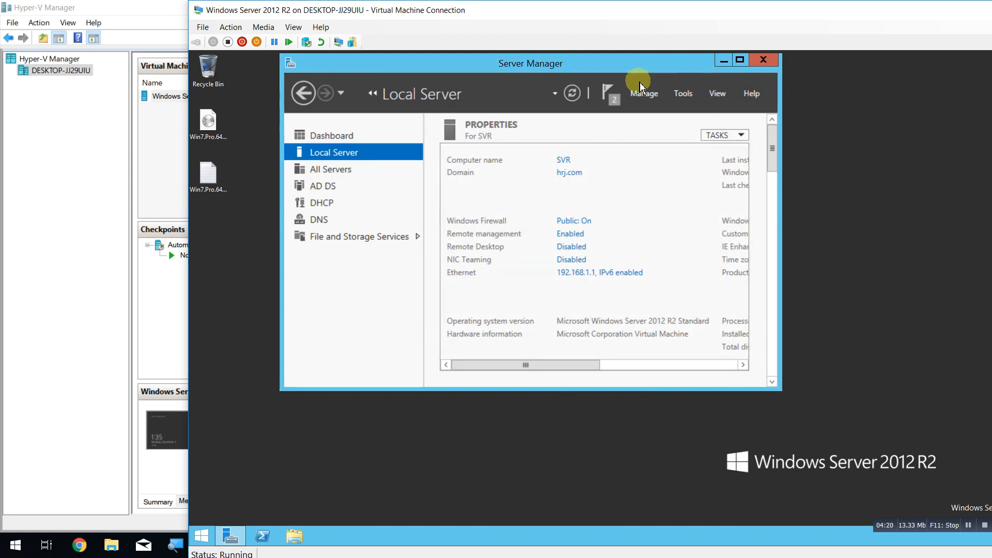
# Dismiss notifications and open the DHCP console from Tools, maximized.
pyautogui.click(608, 94)
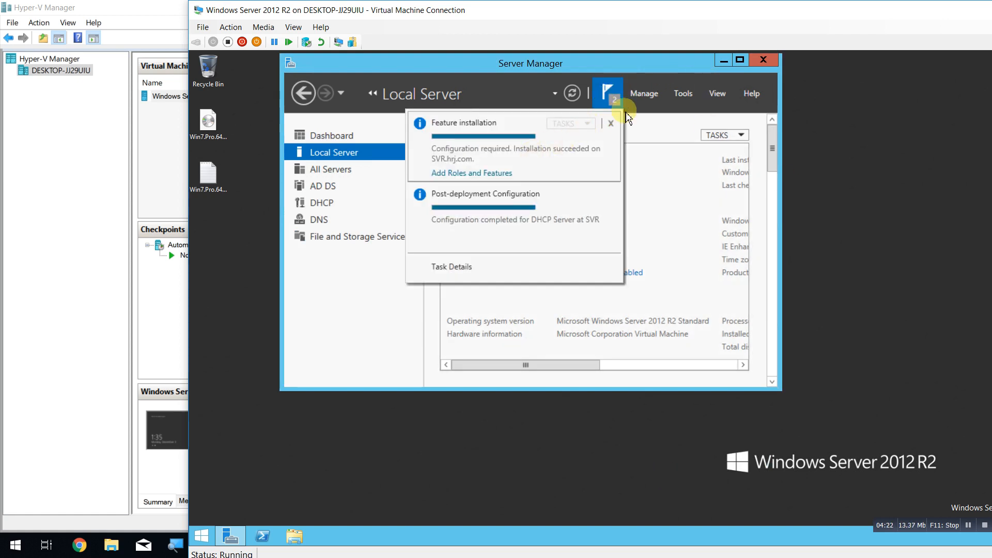
pyautogui.click(628, 118)
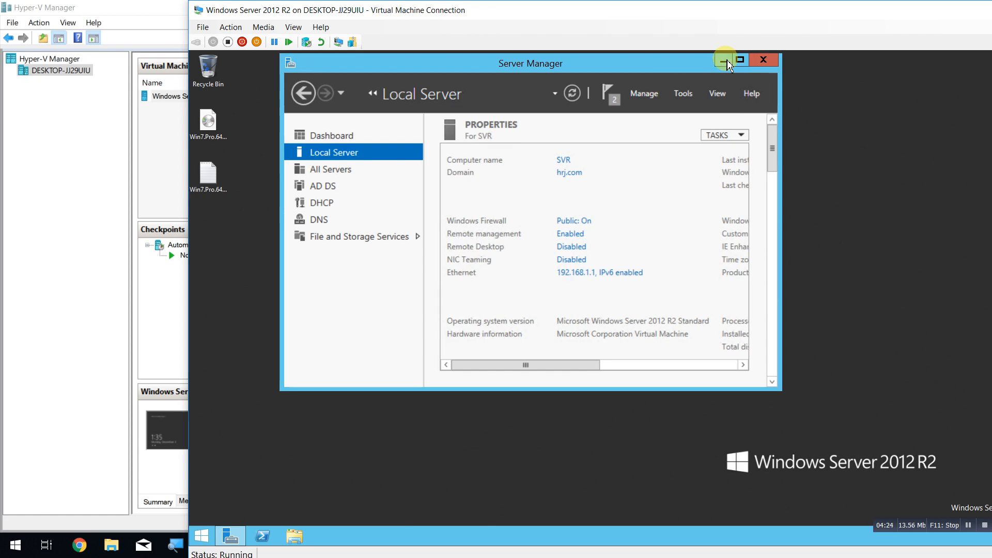
pyautogui.click(682, 93)
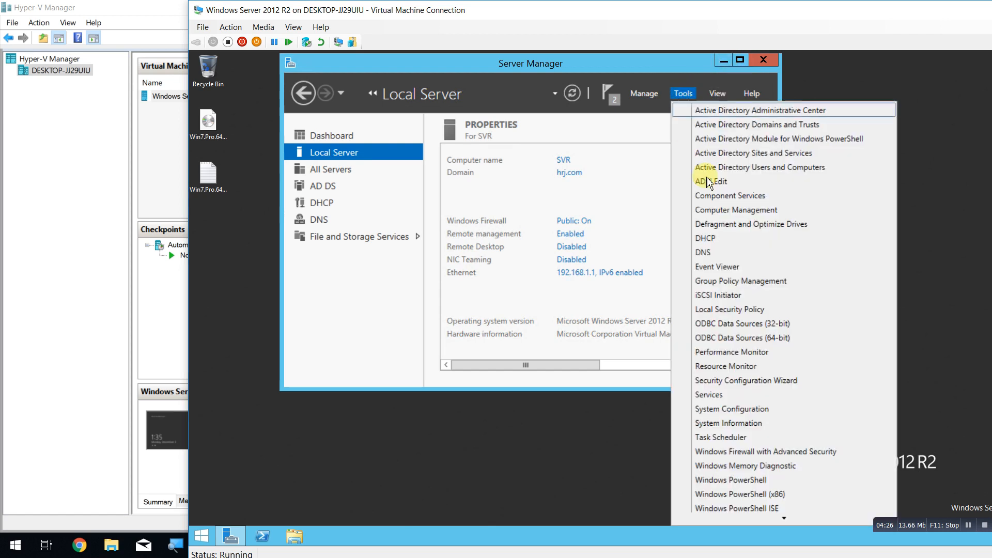
pyautogui.click(750, 245)
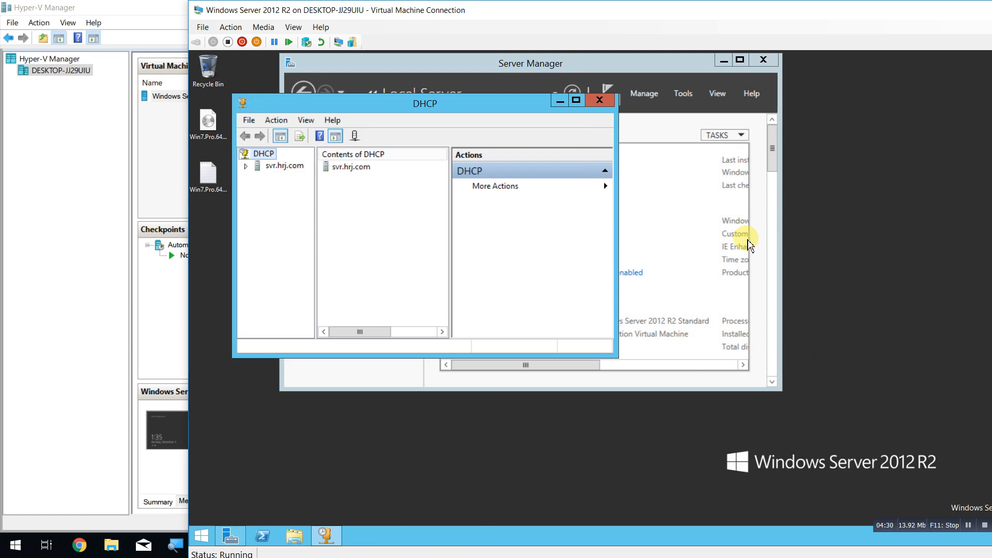
pyautogui.click(576, 100)
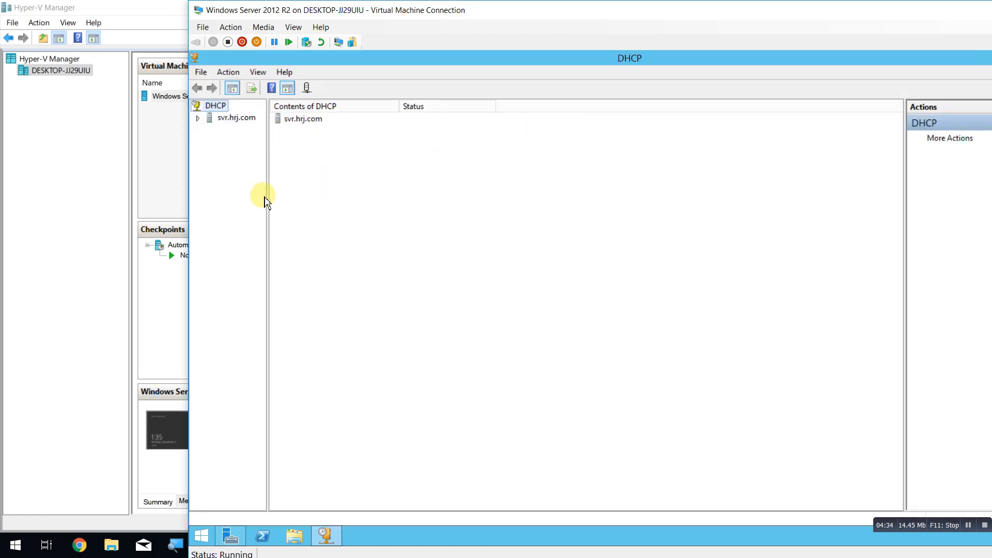
# Widen the tree pane and expand svr.hrj.com and its IPv4 node.
pyautogui.moveTo(267, 199); pyautogui.dragTo(349, 204)
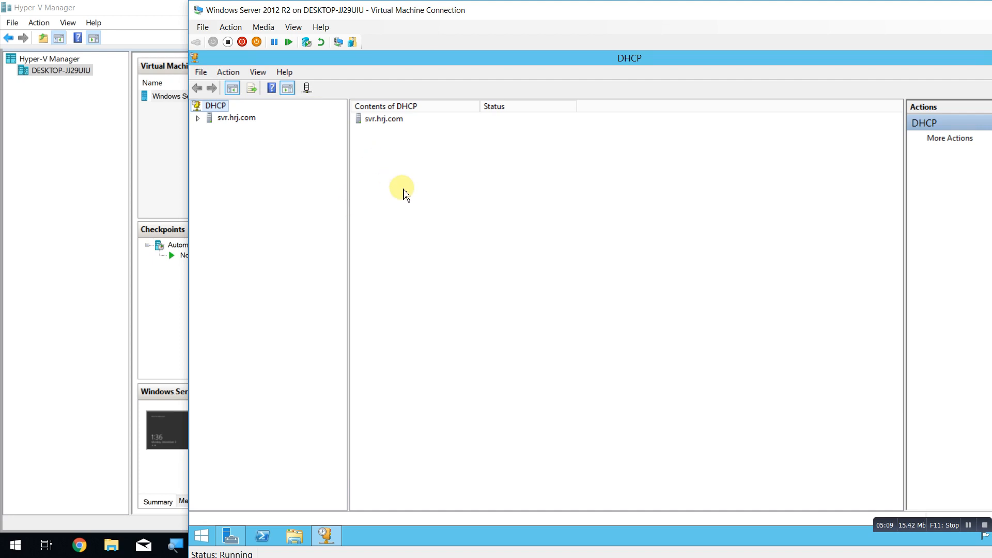
pyautogui.click(197, 119)
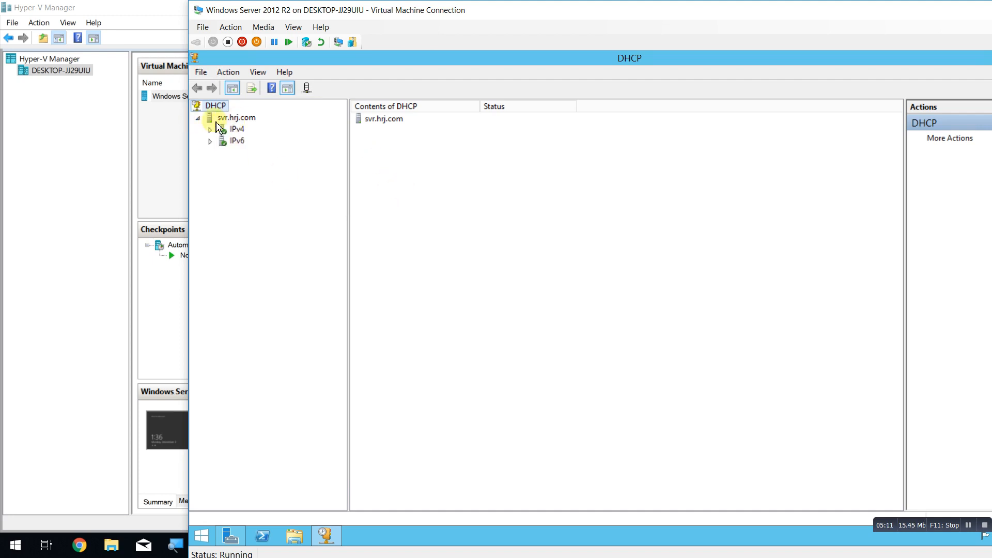
pyautogui.click(211, 131)
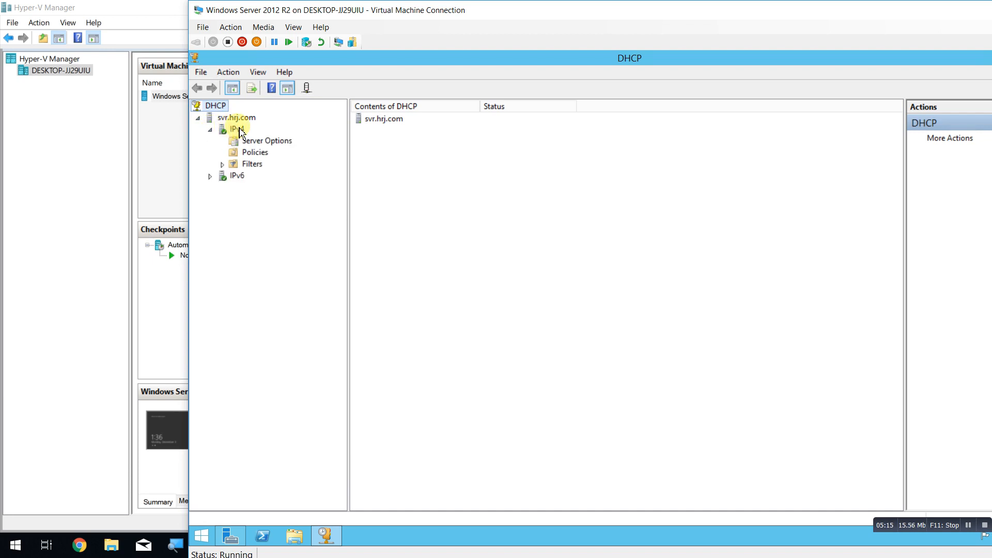
# Start a new IPv4 DHCP scope and name it 'WDS scope'.
pyautogui.rightClick(240, 133)
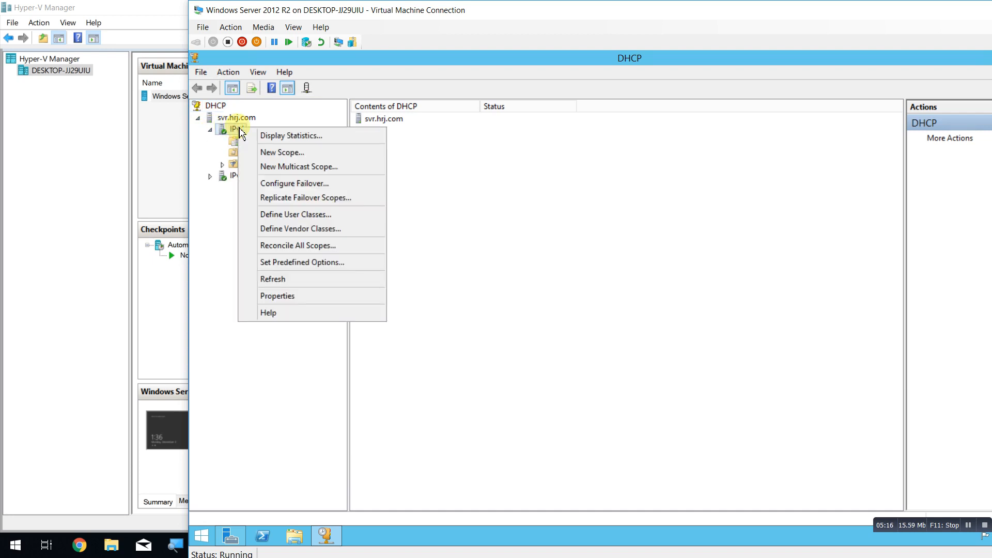
pyautogui.click(284, 153)
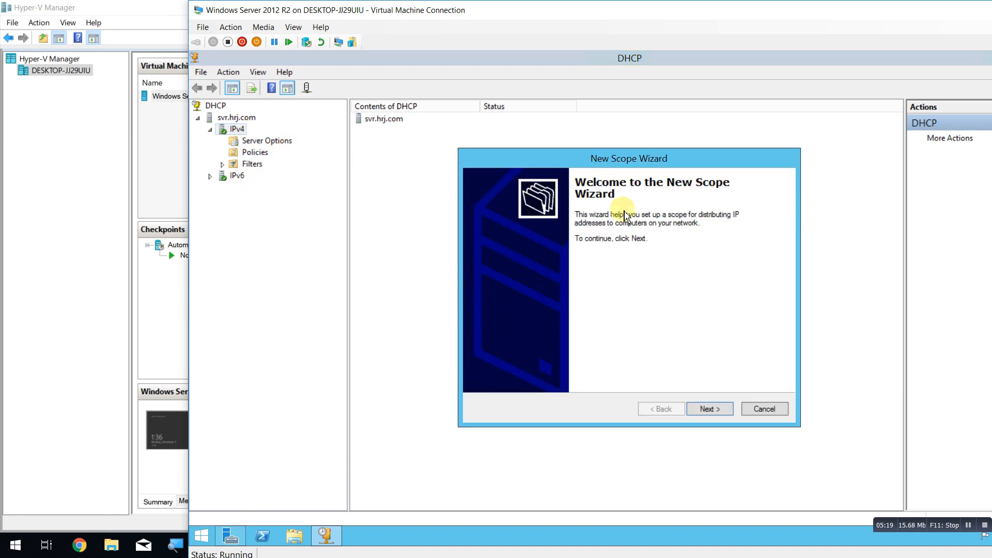
pyautogui.click(718, 410)
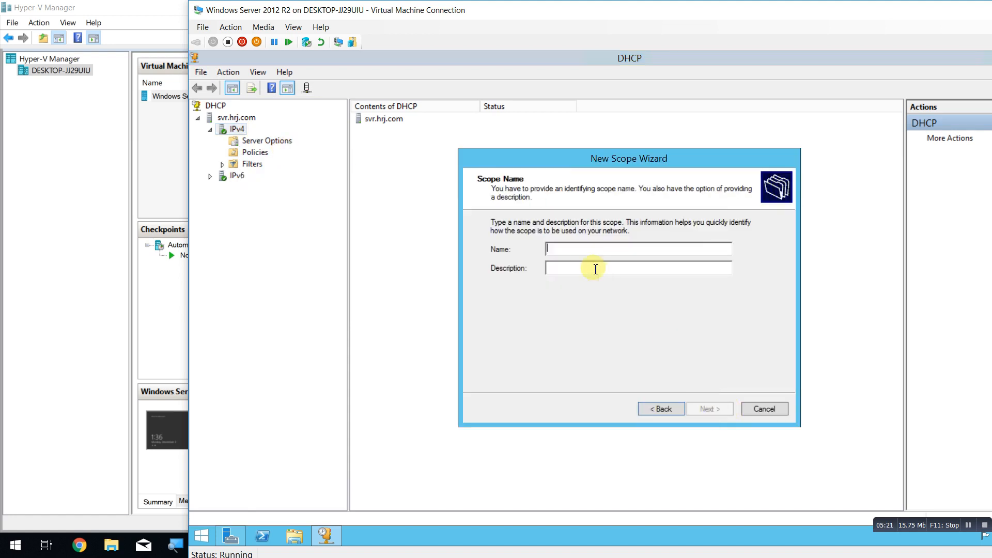
pyautogui.write('H')
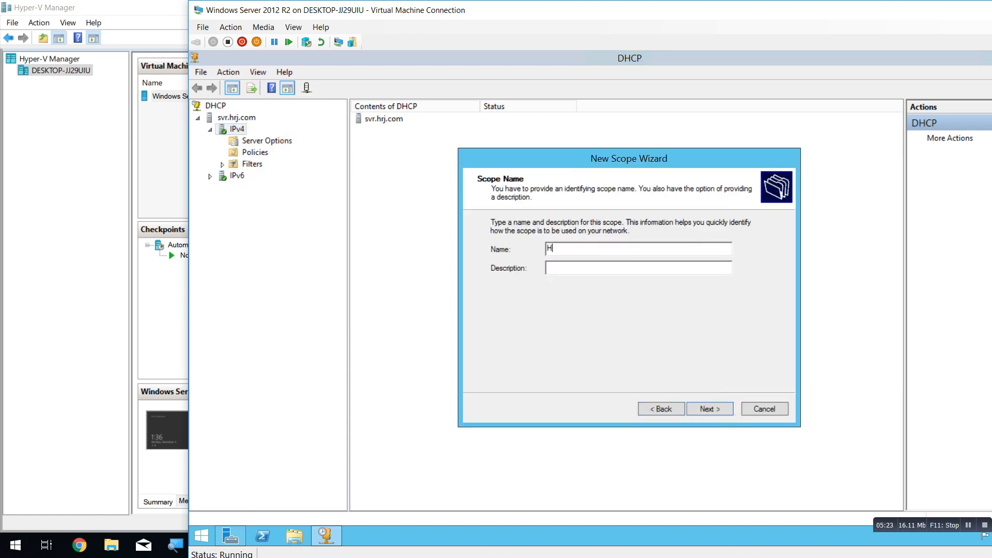
pyautogui.write('r')
pyautogui.press('BackSpace')
pyautogui.press('BackSpace')
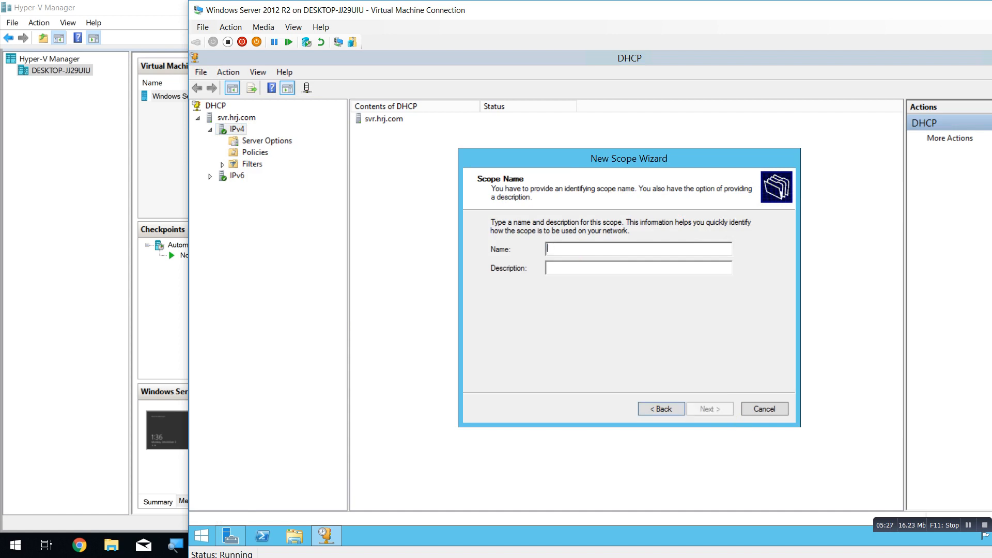
pyautogui.write('WDS')
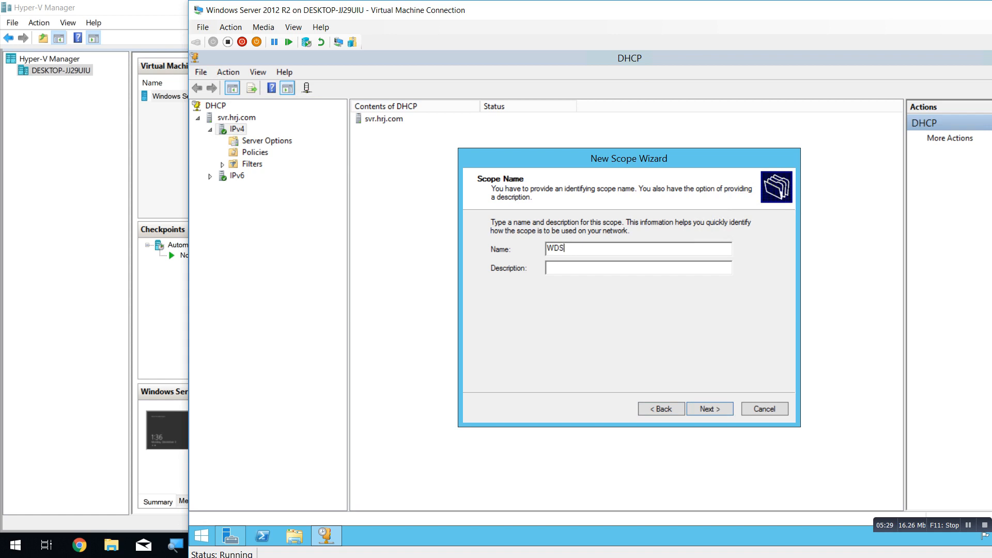
pyautogui.write(' scope')
# Enter the scope address range 192.168.1.1 to 192.168.1.254.
pyautogui.click(707, 408)
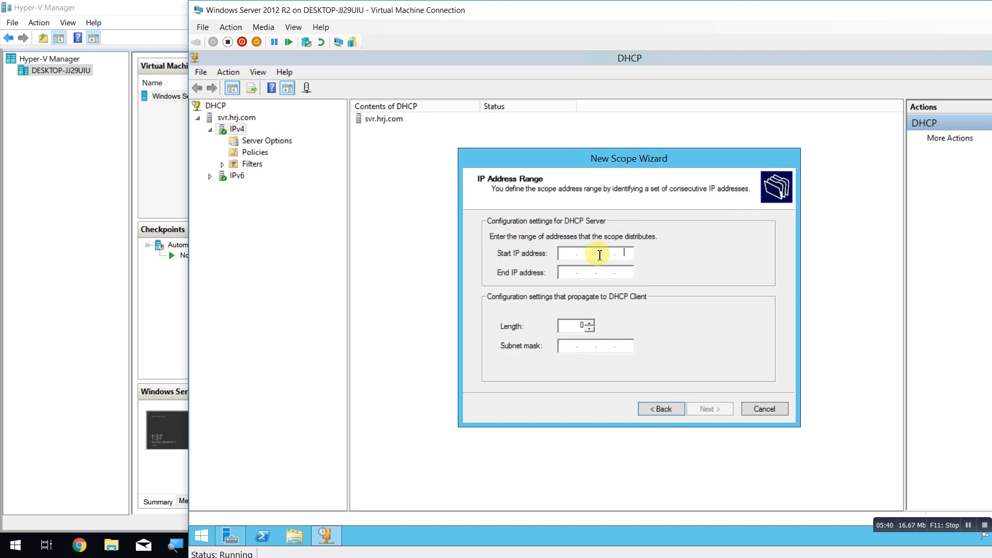
pyautogui.click(568, 253)
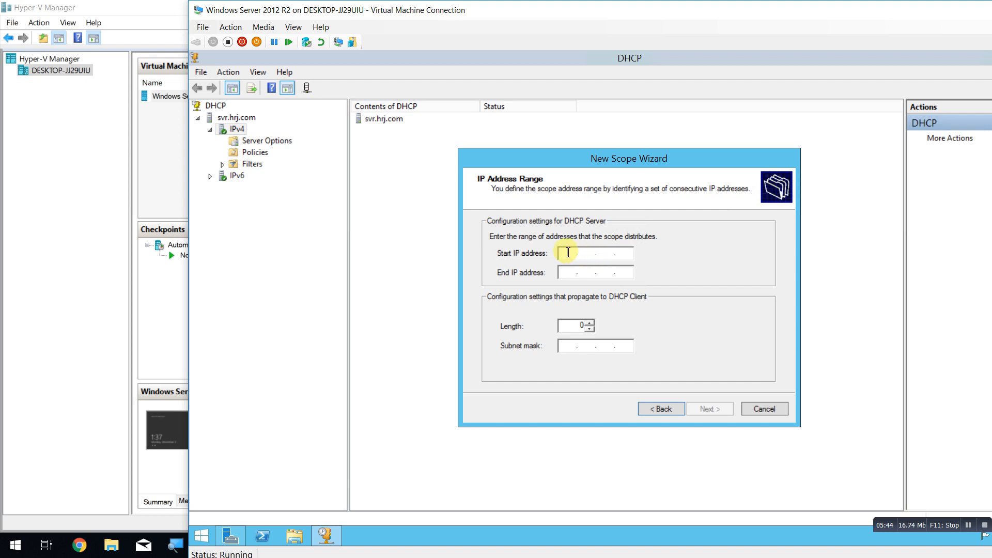
pyautogui.click(573, 255)
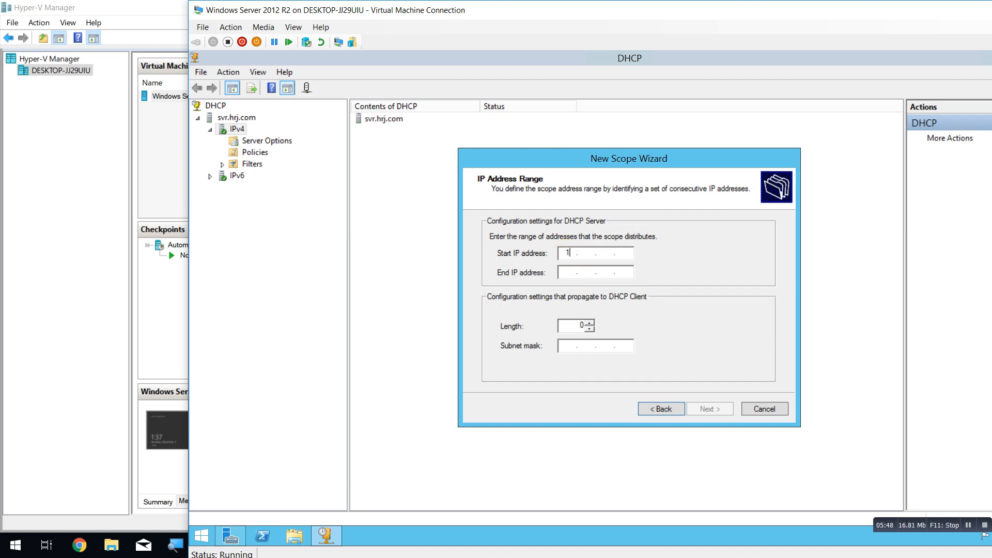
pyautogui.write('192.168.1.1')
pyautogui.press('Tab')
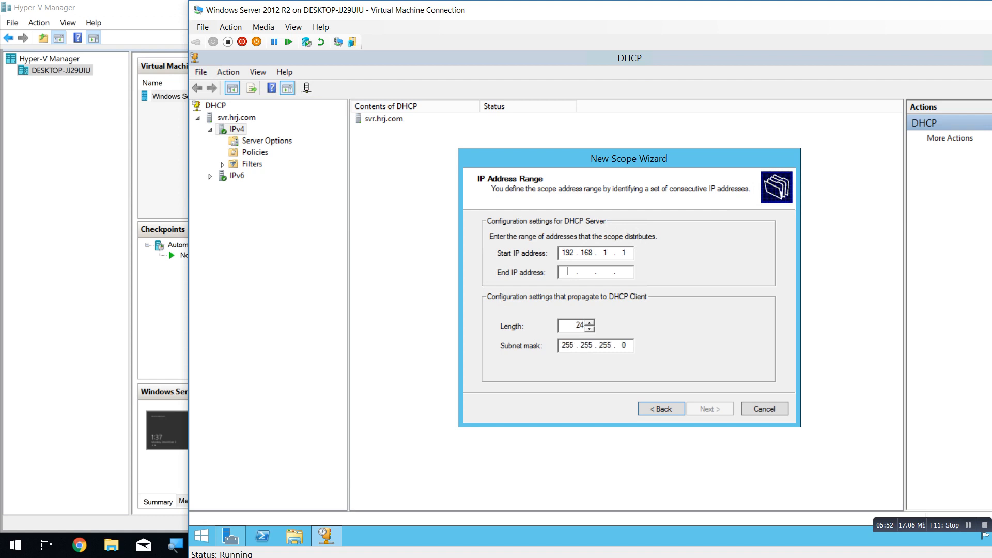
pyautogui.write('192 . 168 . ')
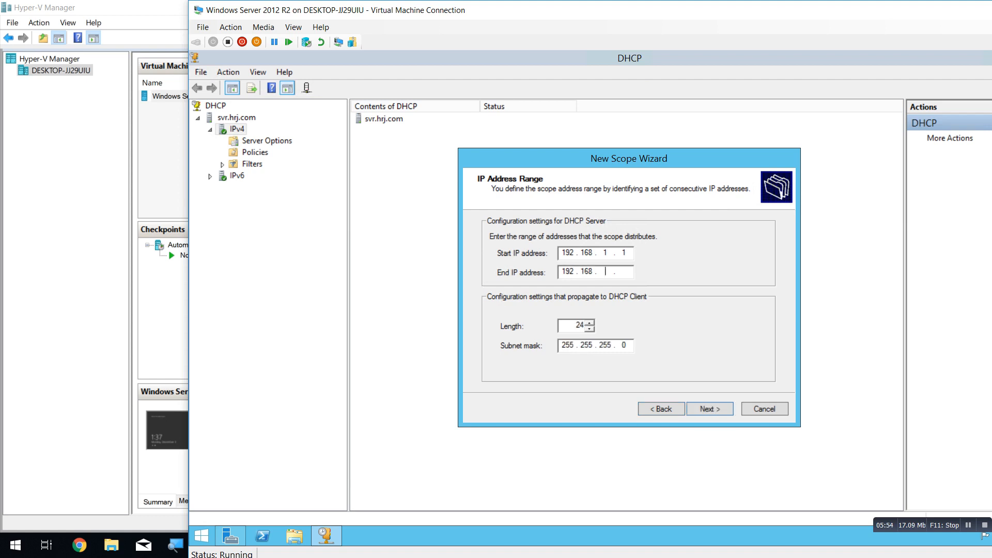
pyautogui.write('1 . 254')
# Exclude addresses 192.168.1.1 to 192.168.1.2 from the scope.
pyautogui.click(704, 409)
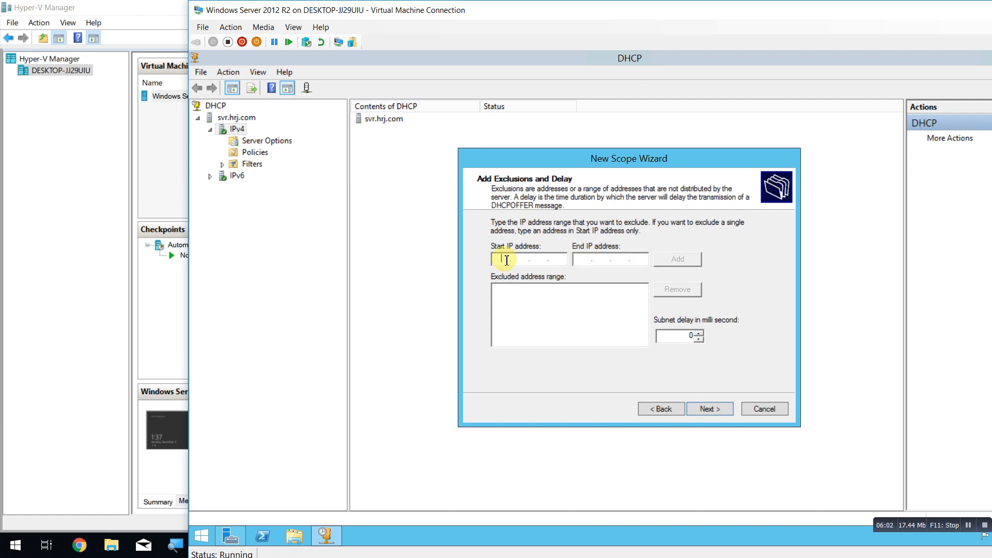
pyautogui.write('192 . 168 . 1 . 1')
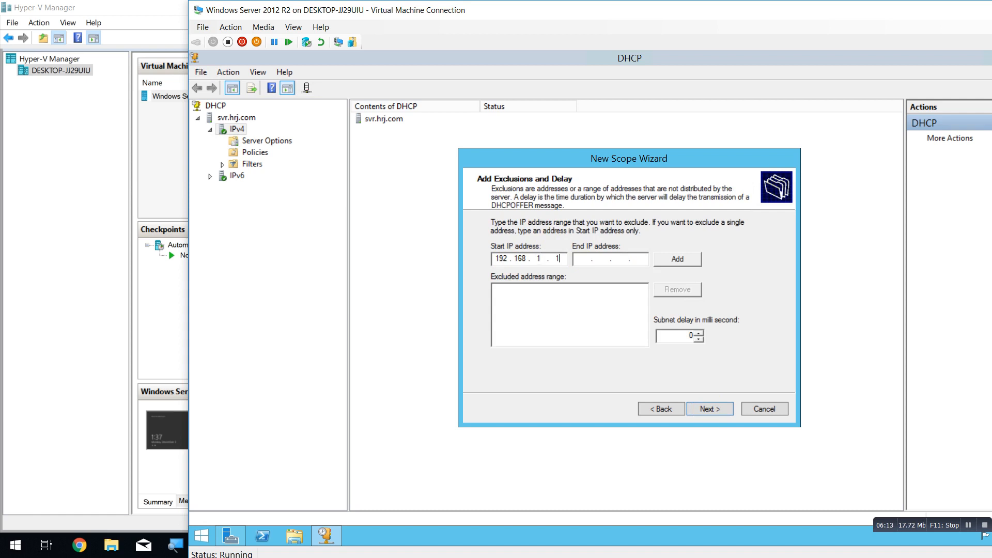
pyautogui.press('Tab')
pyautogui.write('192.168.1.2')
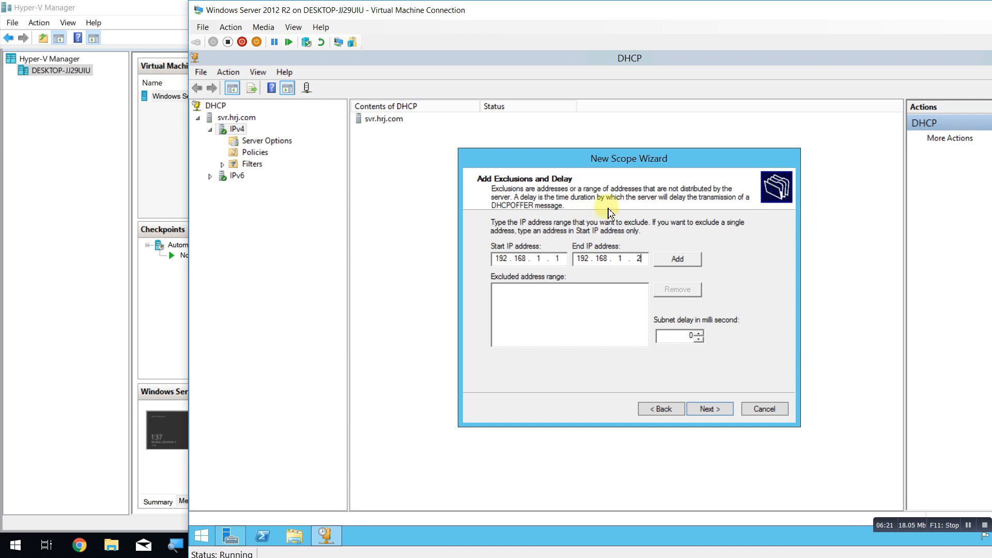
pyautogui.click(682, 263)
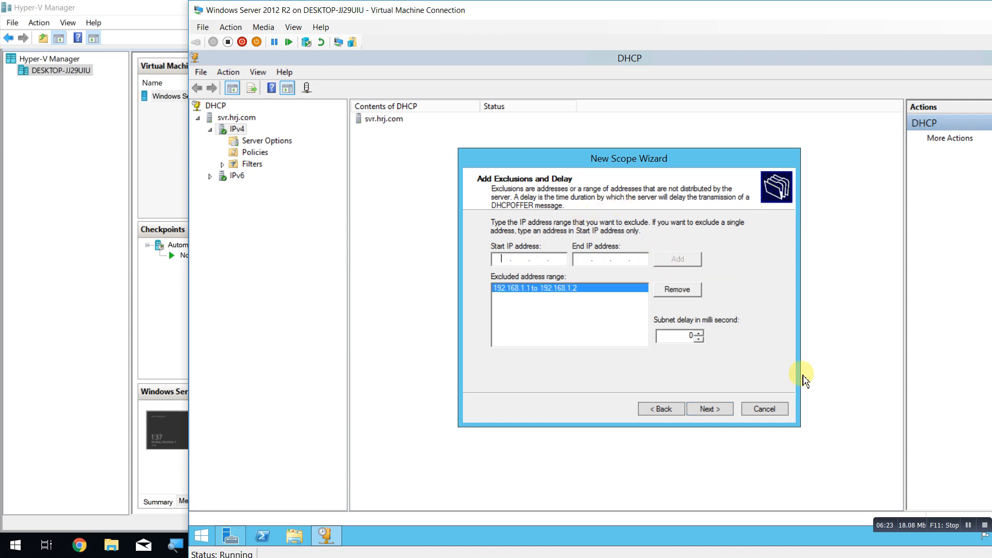
# Keep the 8-day lease, defer configuring DHCP options, and finish the wizard.
pyautogui.click(713, 412)
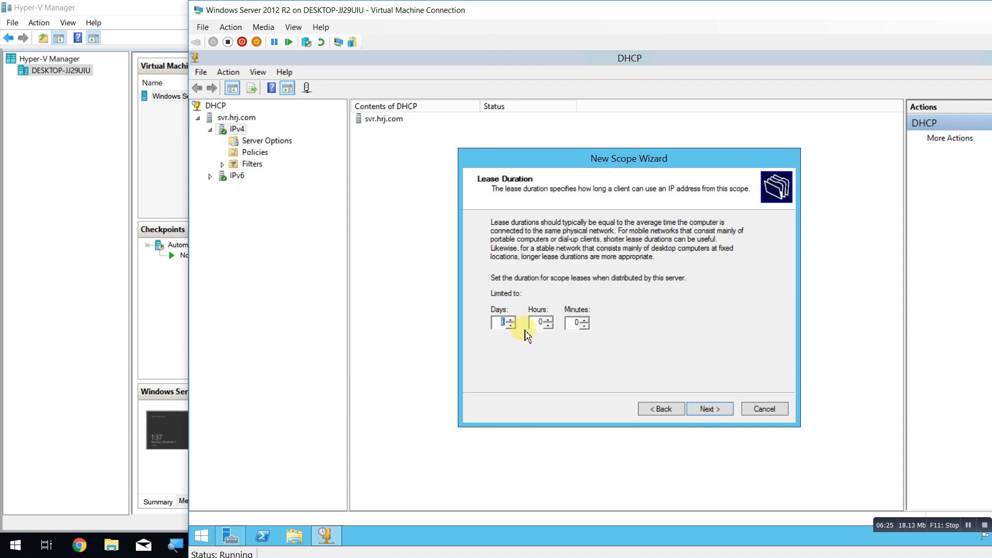
pyautogui.click(500, 321)
pyautogui.doubleClick(500, 322)
pyautogui.click(721, 413)
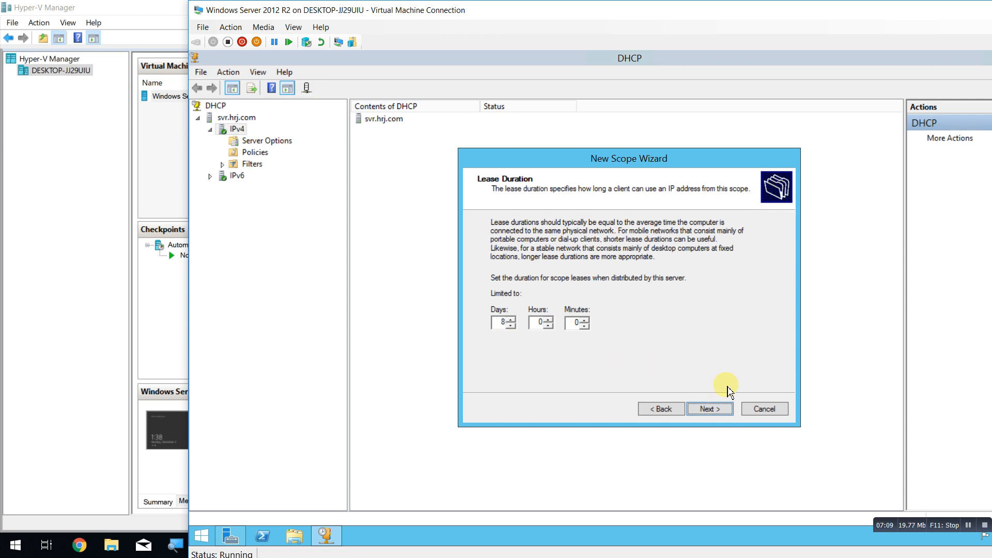
pyautogui.click(721, 411)
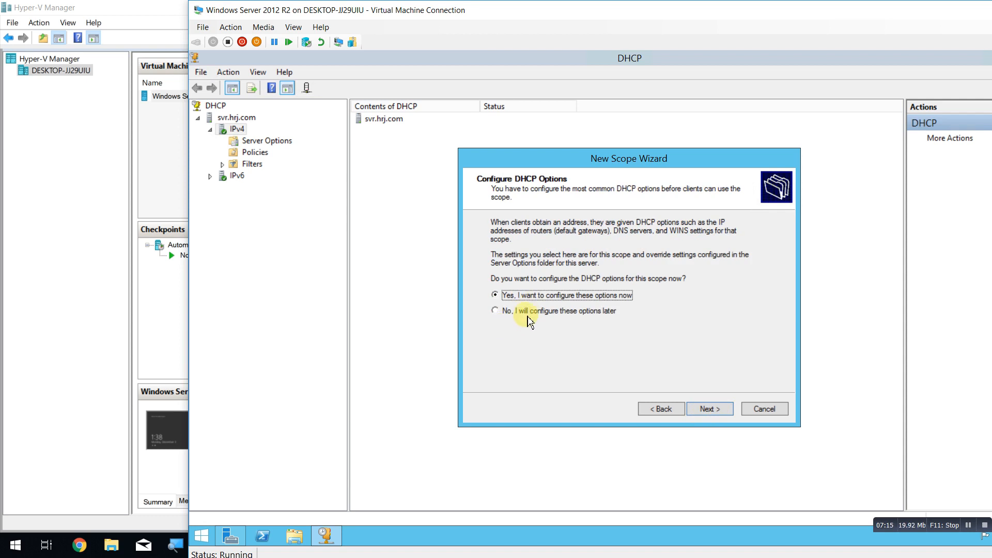
pyautogui.click(504, 312)
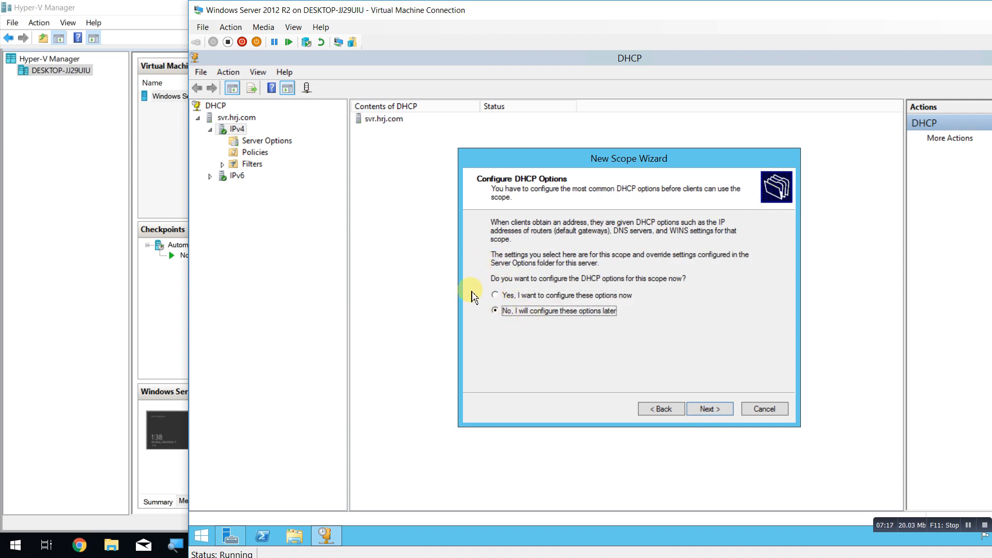
pyautogui.click(715, 413)
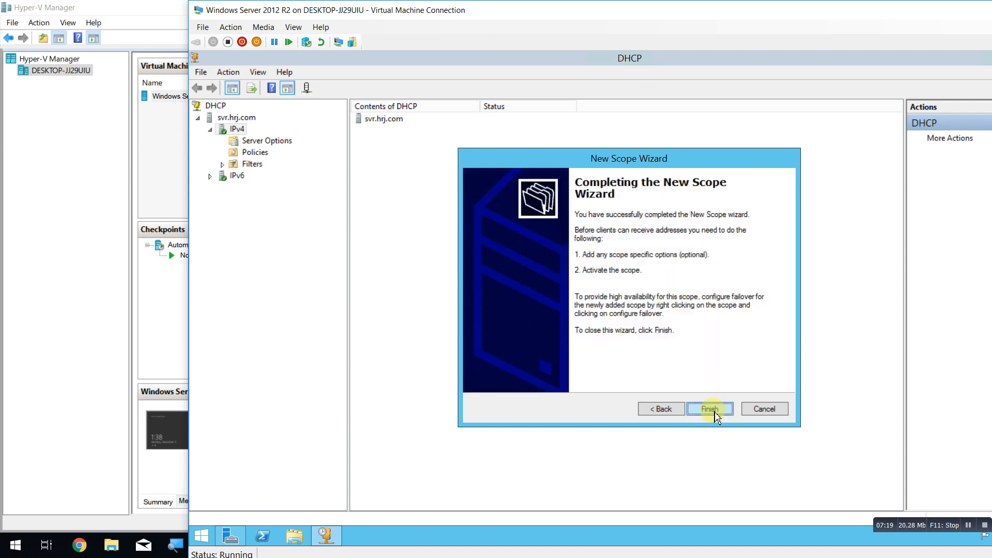
pyautogui.click(716, 413)
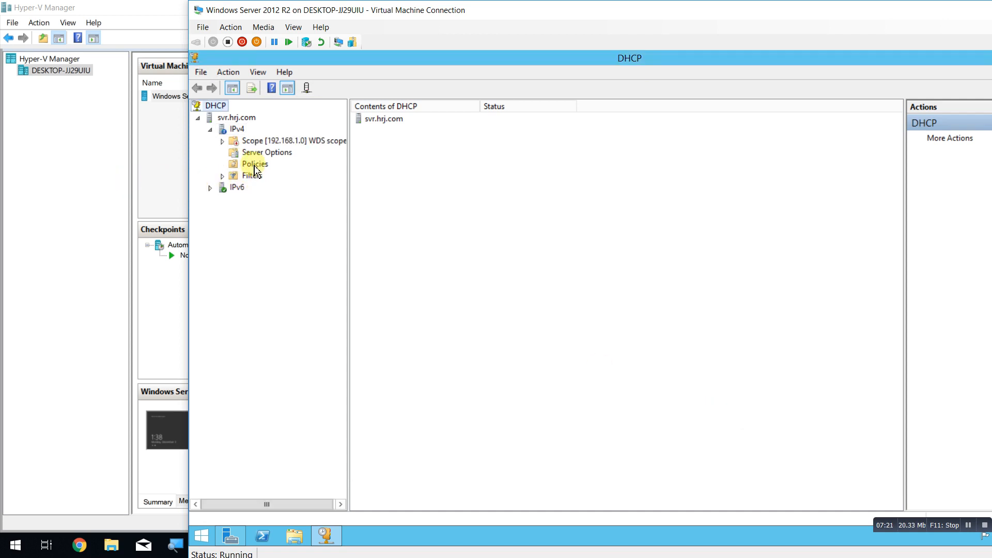
# Expand the WDS scope and bring up Configure Options for its Scope Options.
pyautogui.click(223, 141)
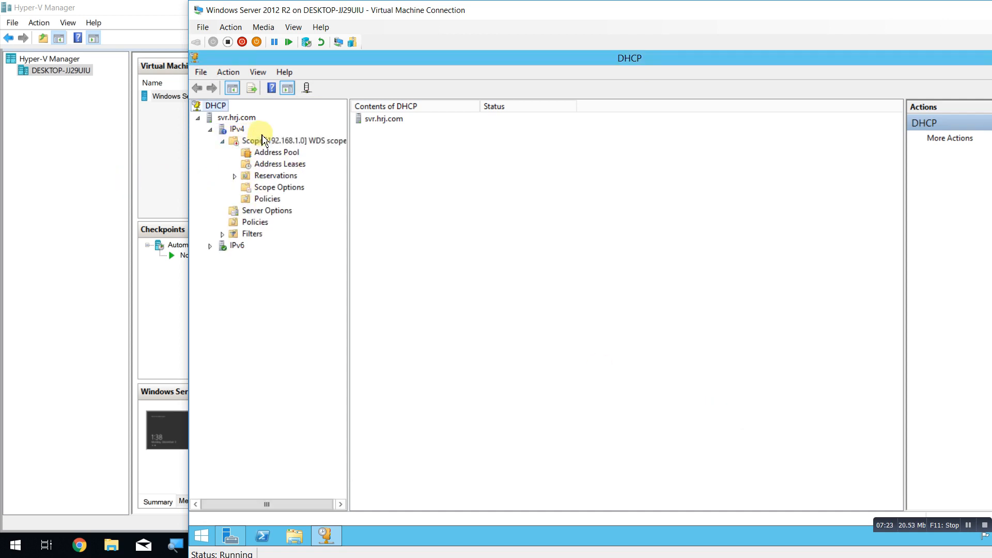
pyautogui.click(282, 141)
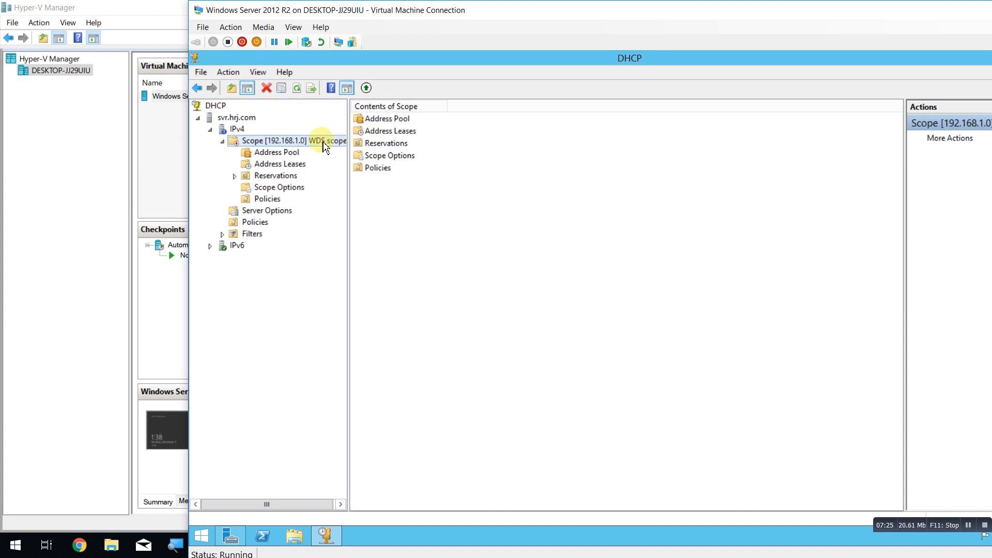
pyautogui.click(263, 188)
pyautogui.rightClick(267, 187)
pyautogui.click(317, 196)
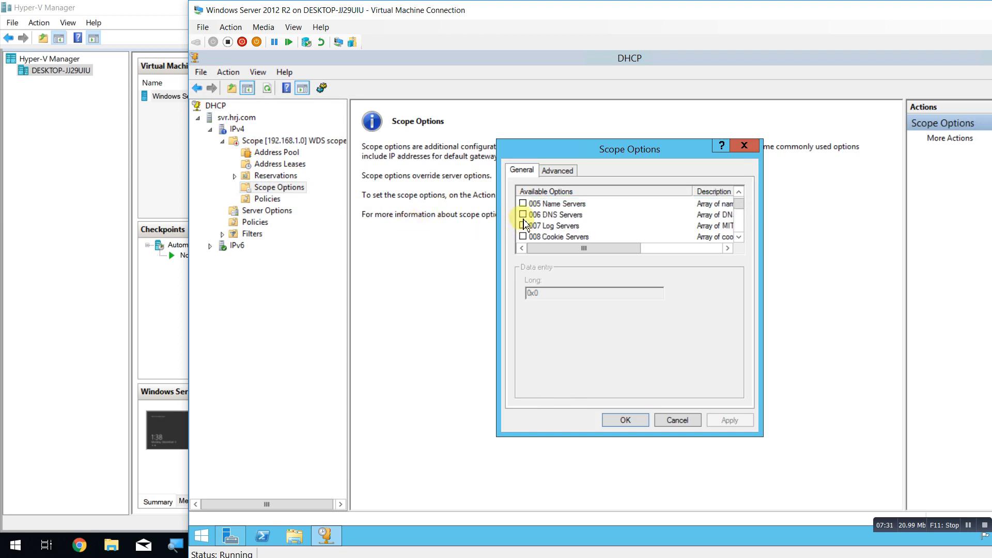
pyautogui.scroll(1, 526, 228)
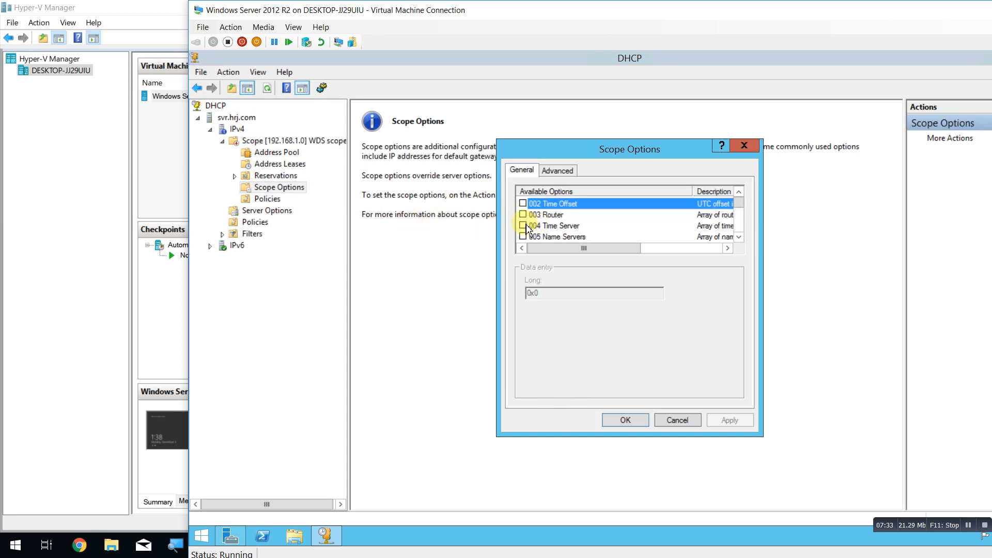
# Enable 005 Name Servers, resolving svr.hrj.com and adding 192.168.1.1.
pyautogui.click(524, 236)
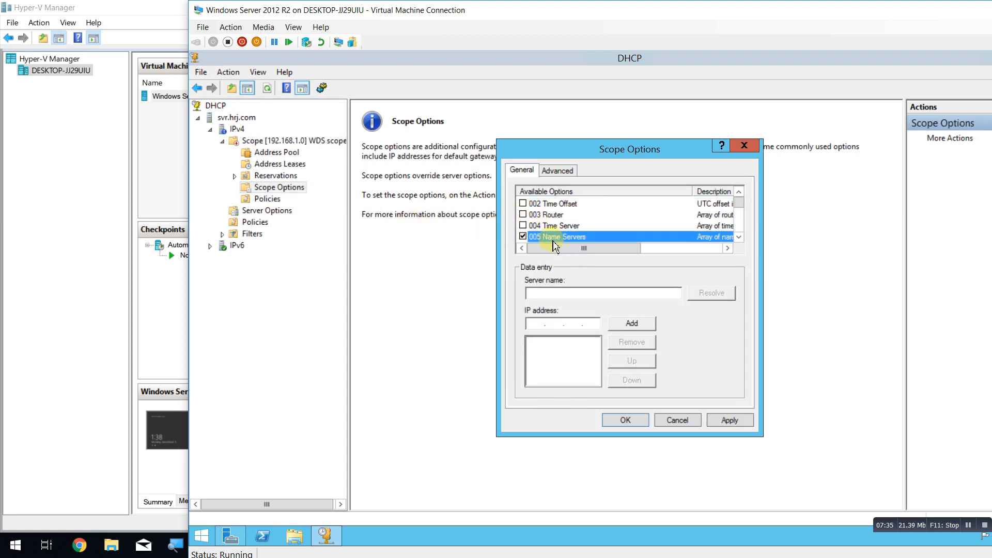
pyautogui.click(566, 291)
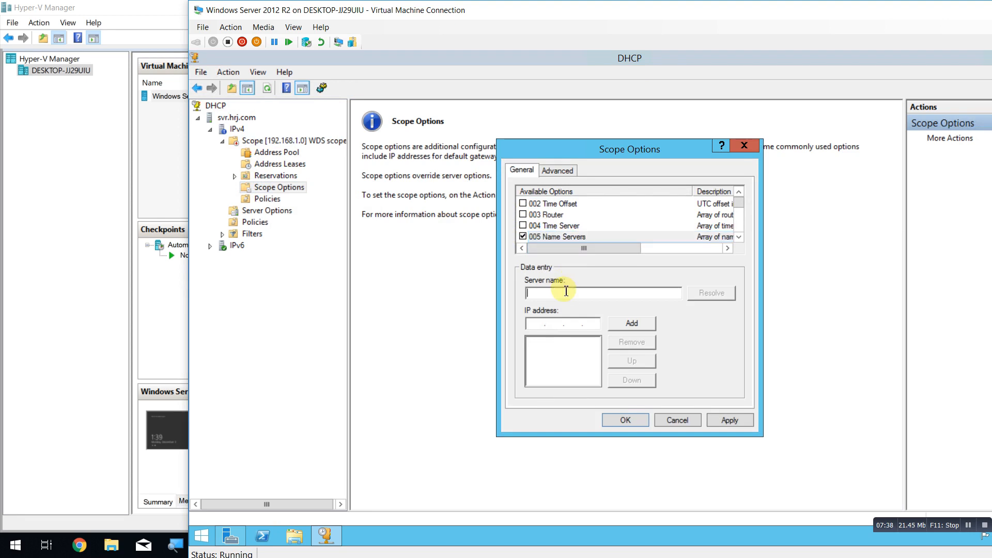
pyautogui.write('svr')
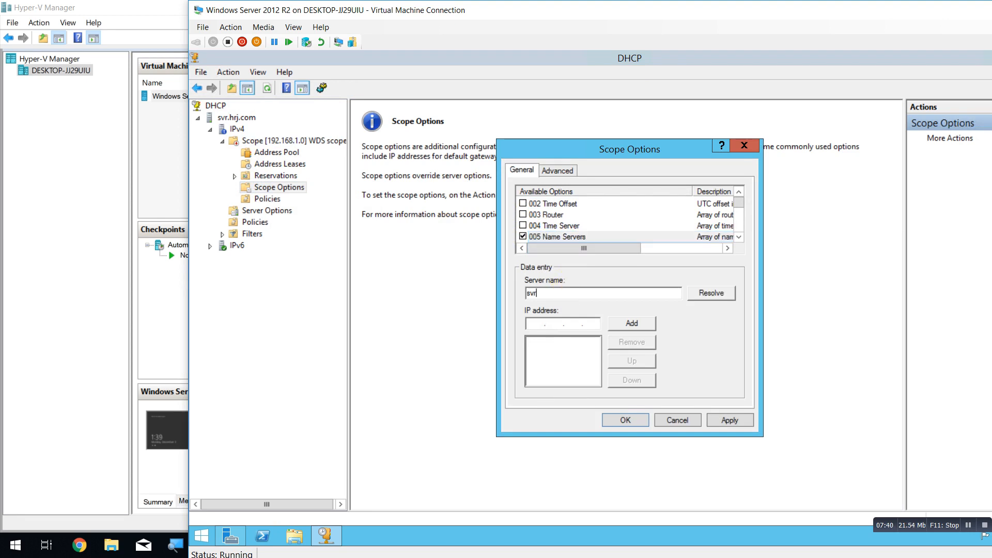
pyautogui.write('.hrj.com')
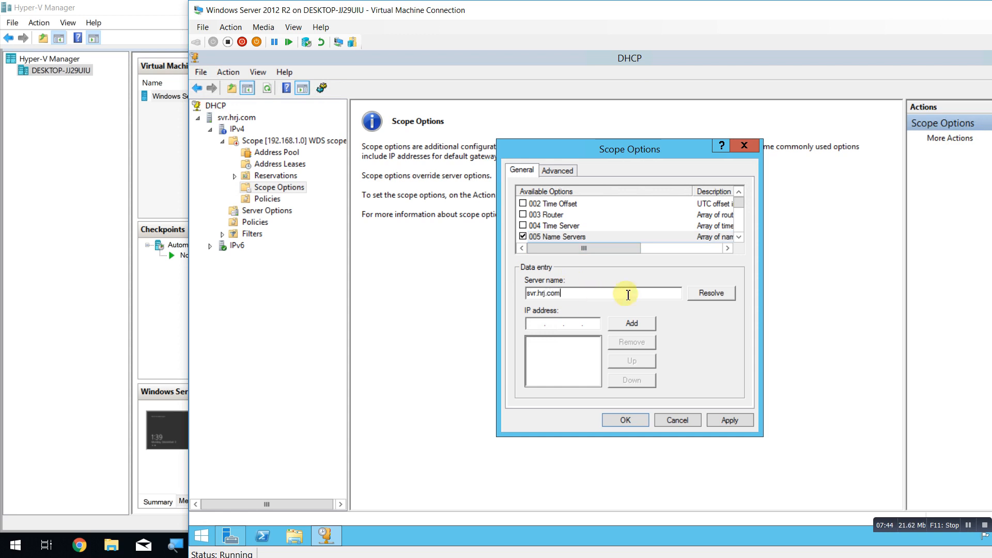
pyautogui.click(708, 293)
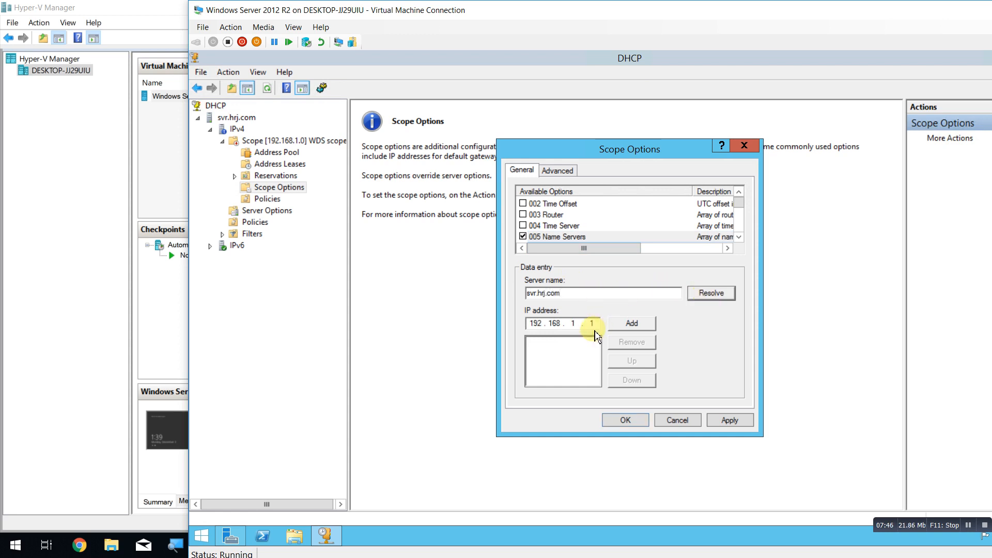
pyautogui.click(631, 324)
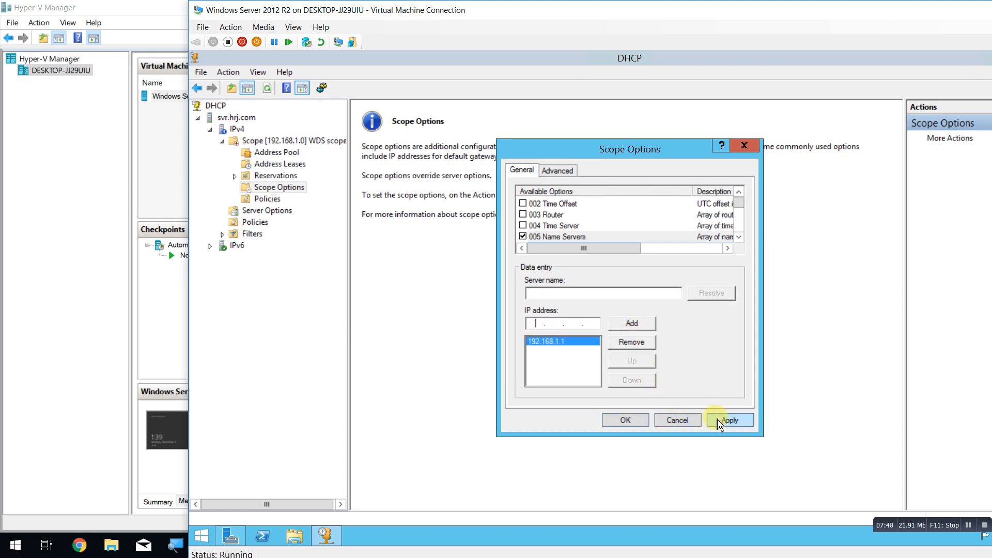
pyautogui.click(739, 236)
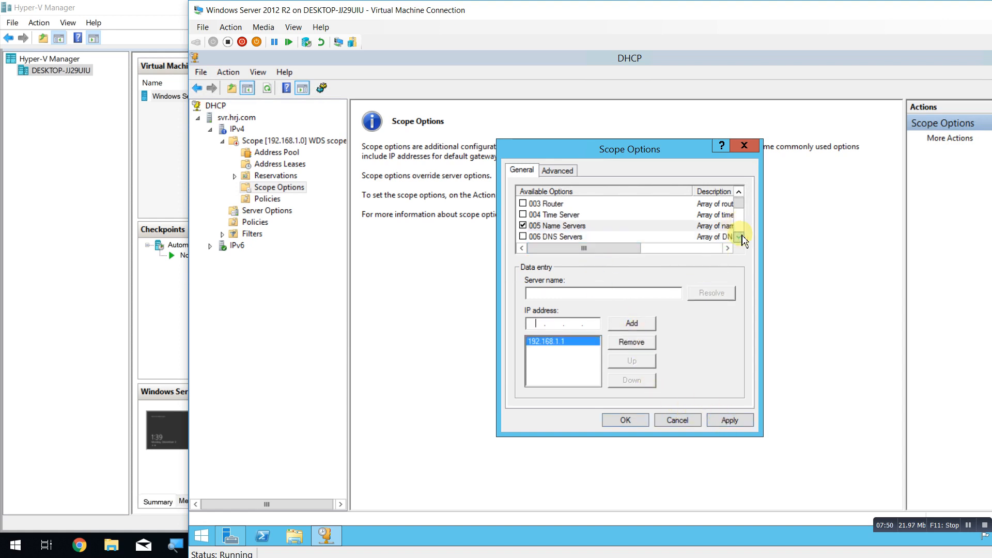
pyautogui.click(739, 236)
pyautogui.click(739, 236)
# Enable 006 DNS Servers, resolving svr.hrj.com and adding 192.168.1.1.
pyautogui.click(574, 215)
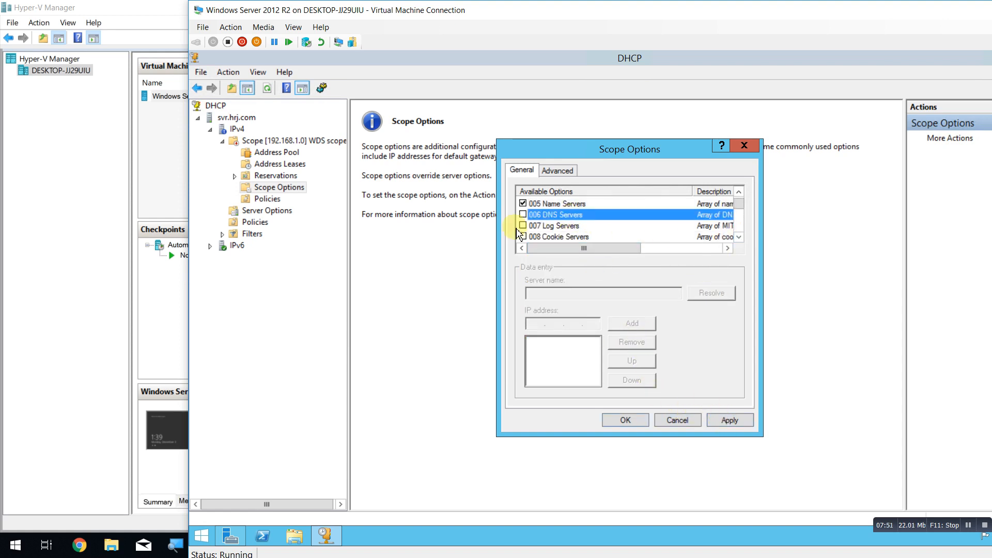
pyautogui.click(523, 215)
pyautogui.click(569, 292)
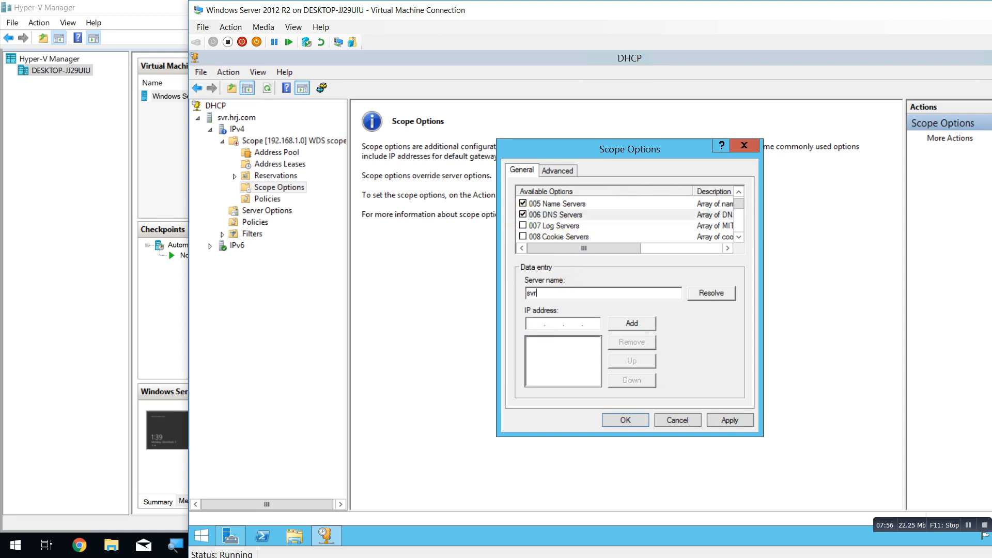
pyautogui.write('svr.hrj.com')
pyautogui.click(709, 294)
pyautogui.click(635, 326)
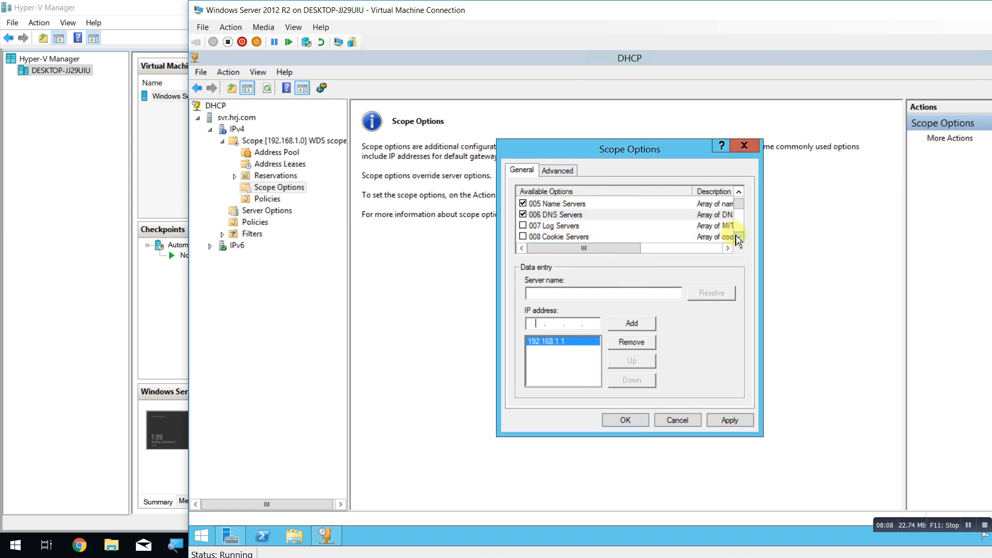
# Enable 015 DNS Domain Name with hrj.com and apply the three options.
pyautogui.scroll(-8, 738, 240)
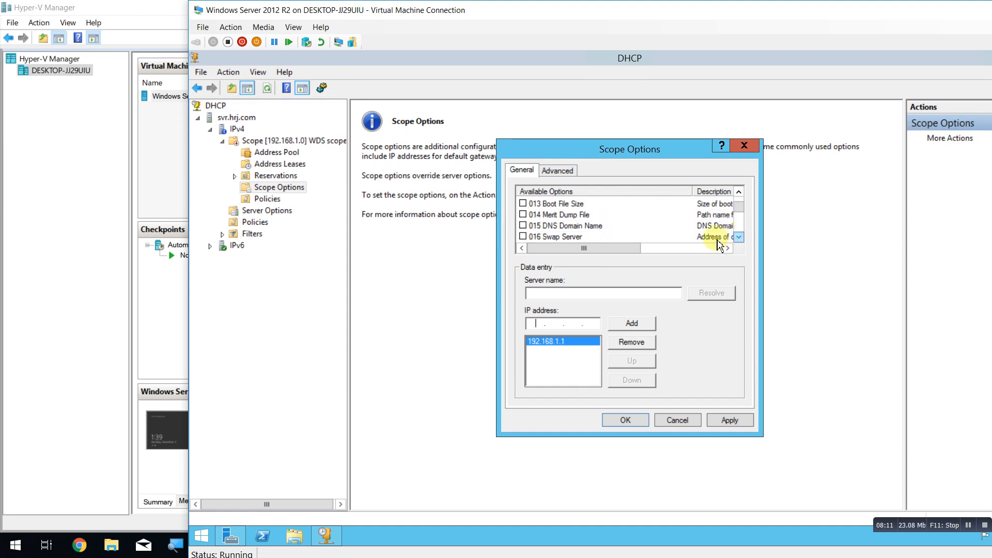
pyautogui.click(523, 225)
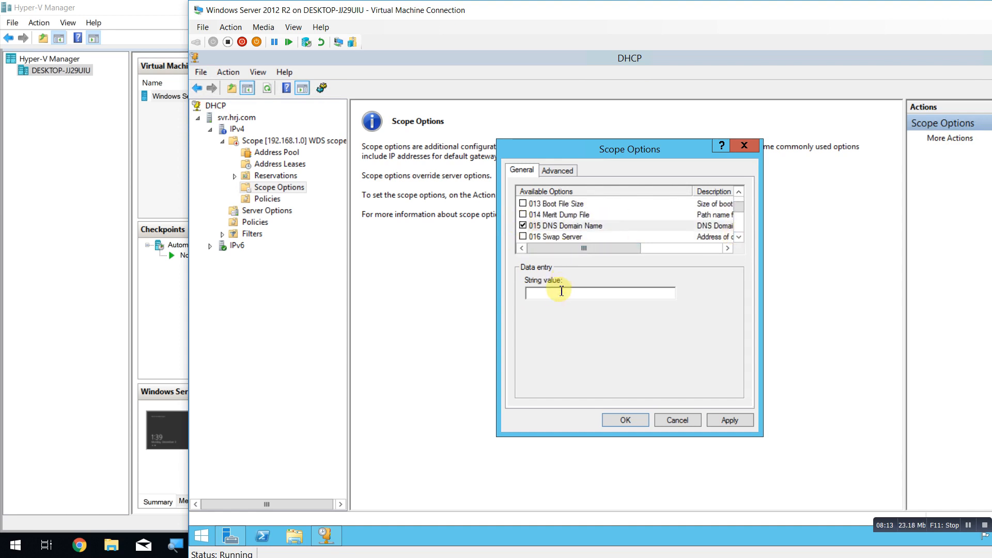
pyautogui.write('hrj.com')
pyautogui.click(728, 424)
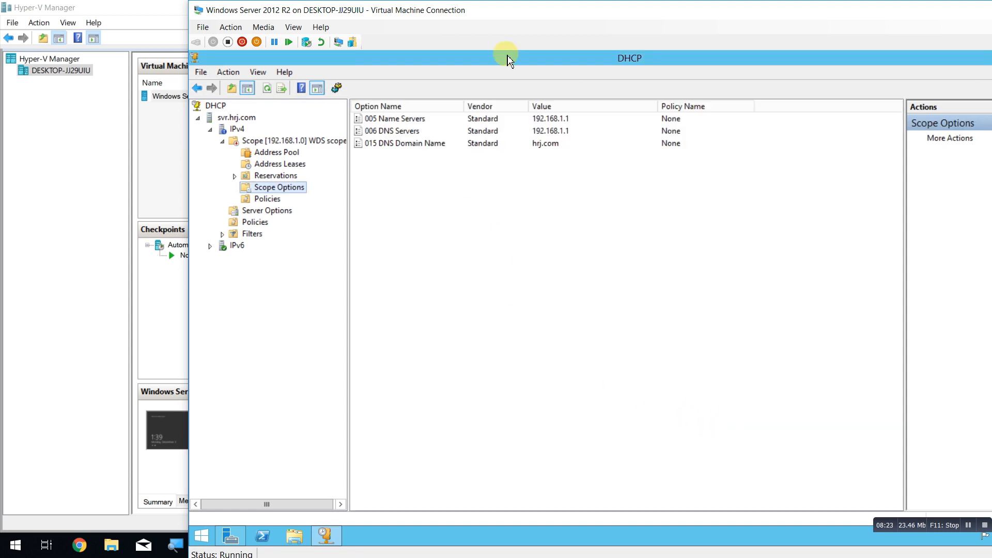
# Activate the 192.168.1.0 WDS scope.
pyautogui.click(253, 140)
pyautogui.rightClick(253, 140)
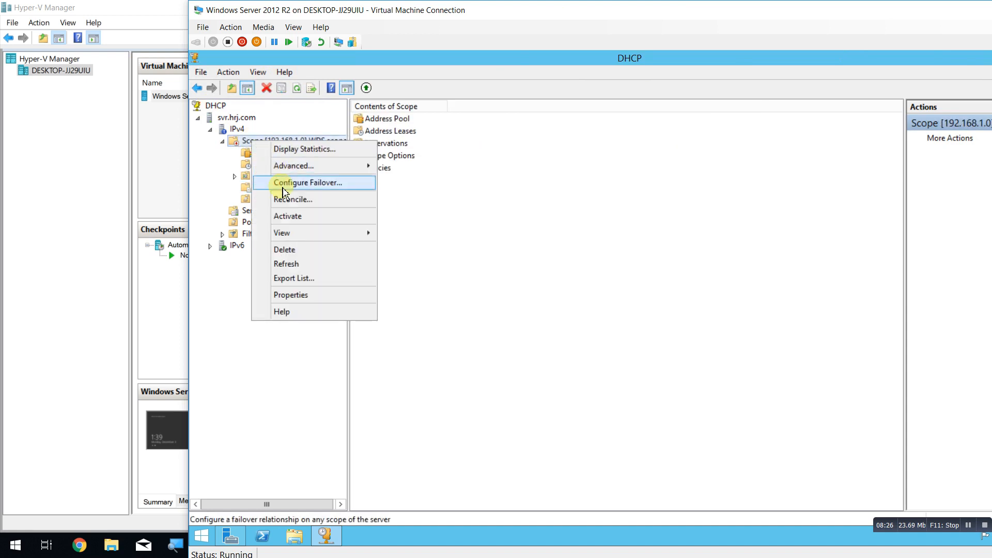
pyautogui.click(316, 217)
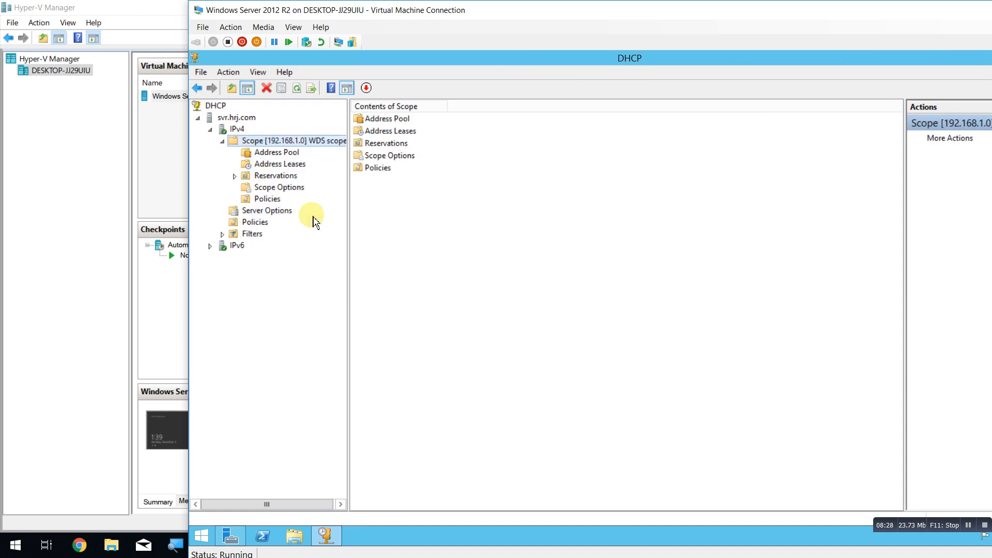
# Close the Scope Options dialog and DHCP console, then maximize Server Manager.
pyautogui.doubleClick(695, 61)
pyautogui.click(624, 58)
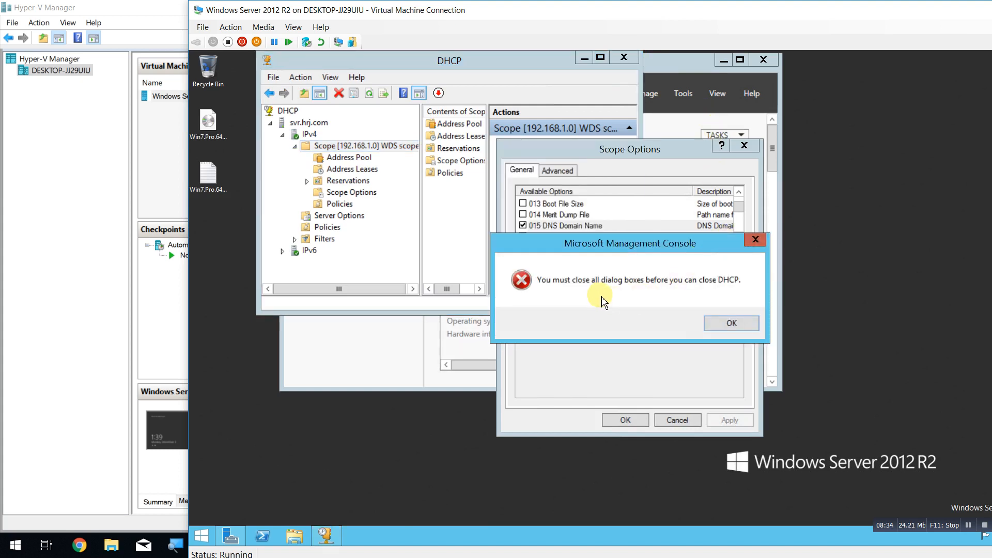
pyautogui.click(732, 323)
pyautogui.click(627, 421)
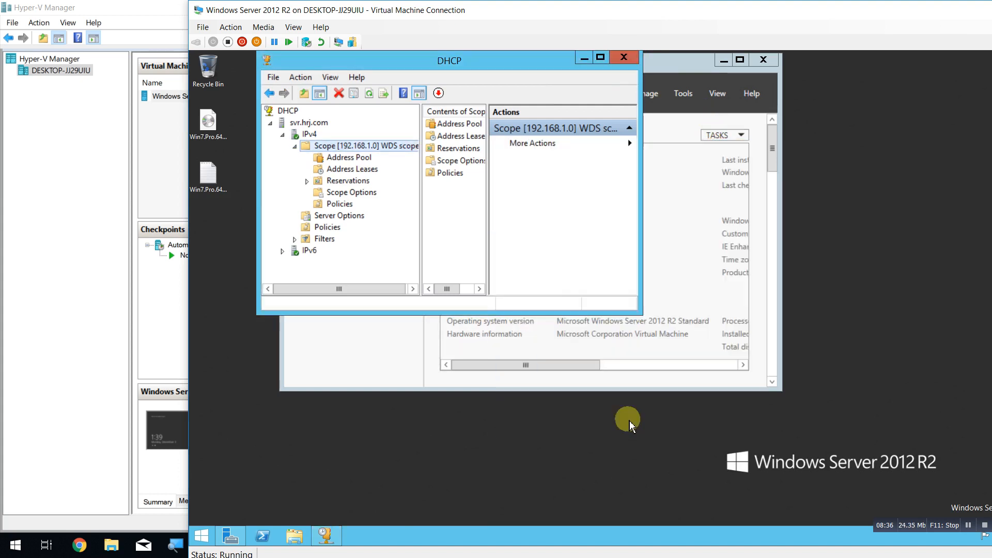
pyautogui.rightClick(356, 146)
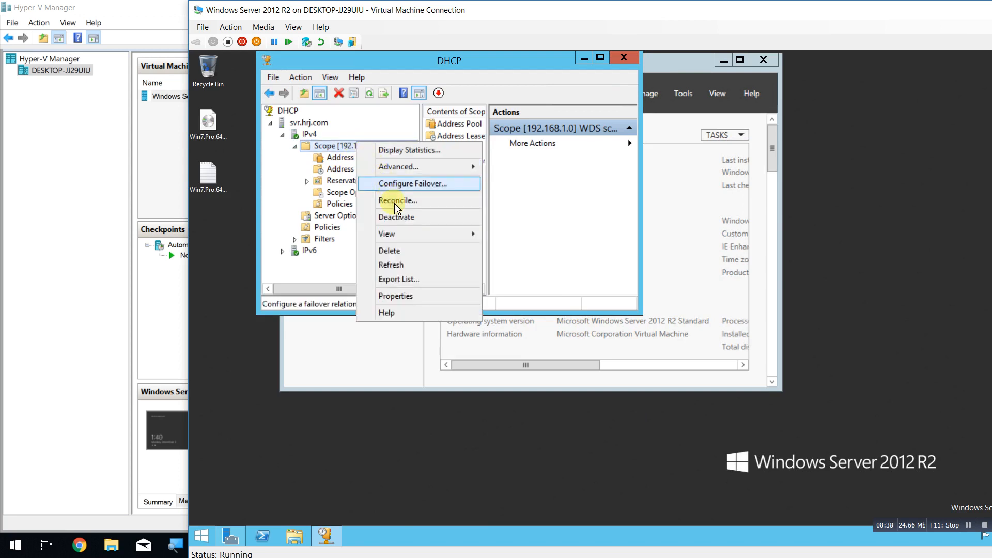
pyautogui.click(624, 57)
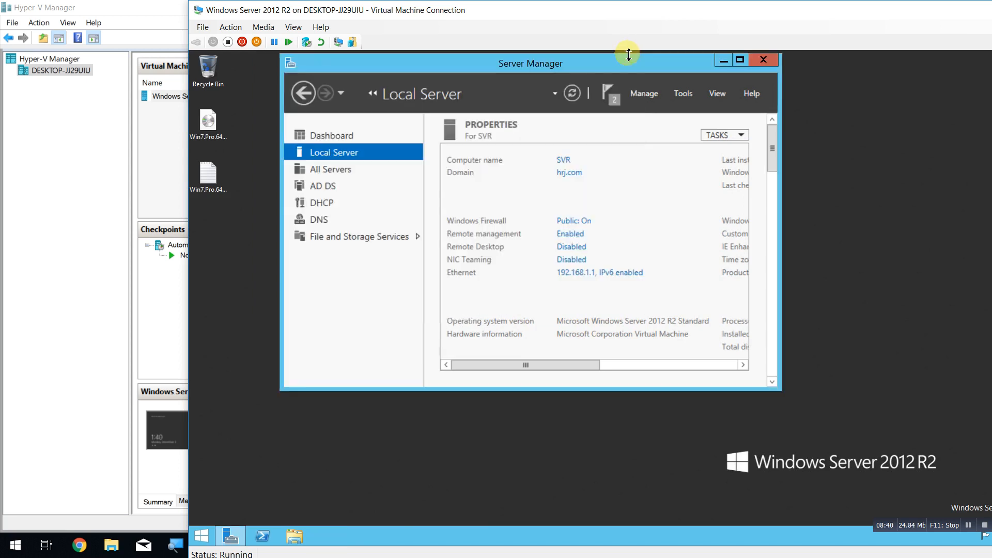
pyautogui.click(740, 59)
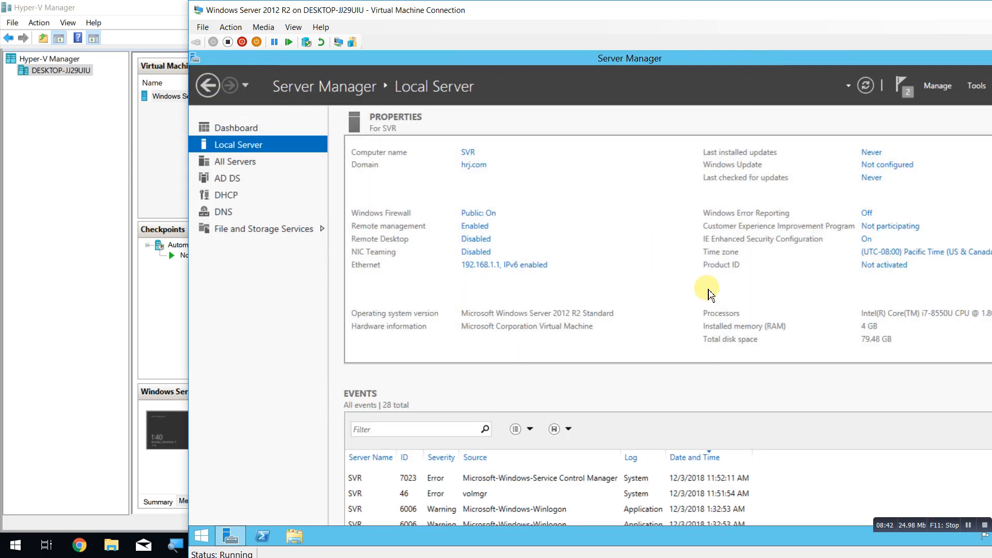
# Show the VM full-screen and view the Dashboard's Roles and Server Groups tiles.
pyautogui.doubleClick(494, 6)
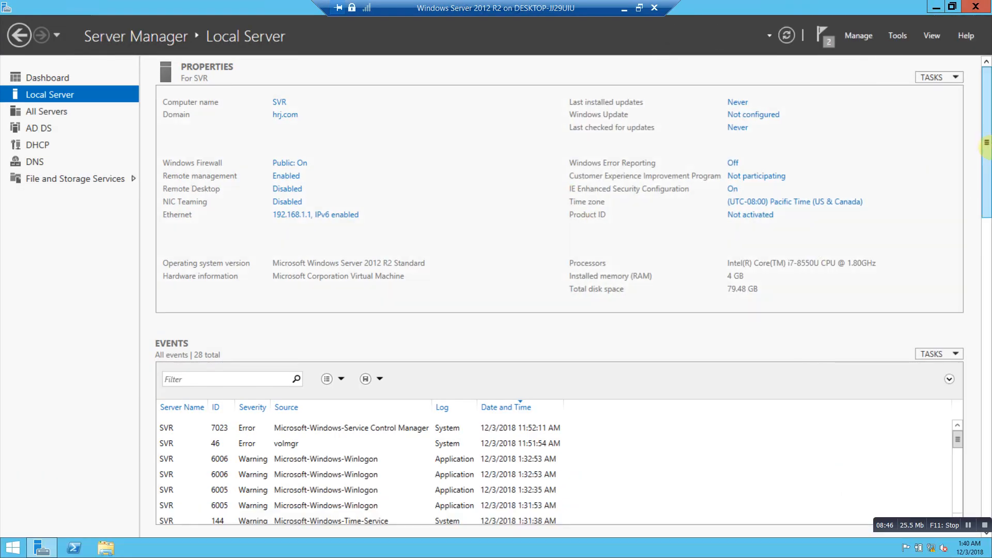
pyautogui.click(51, 80)
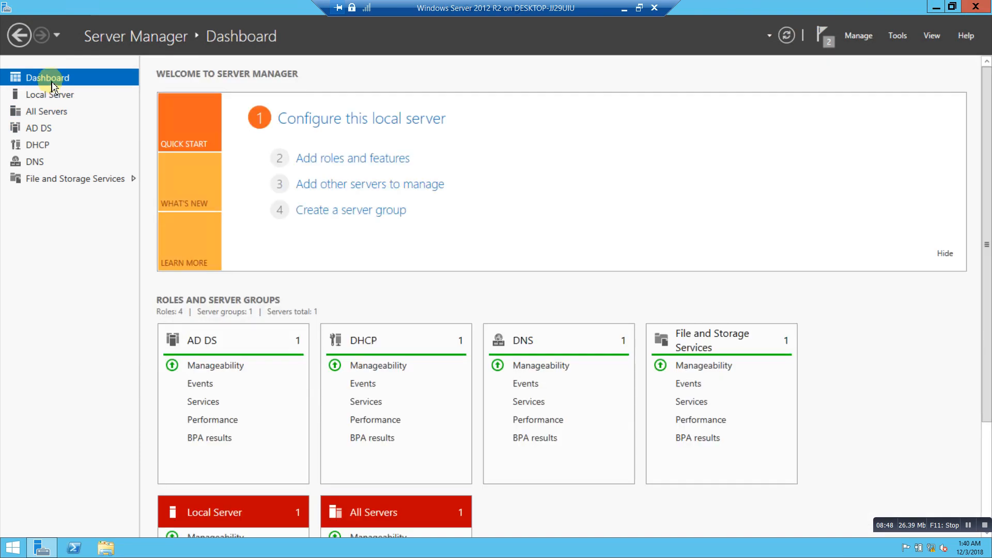
pyautogui.scroll(-3, 266, 324)
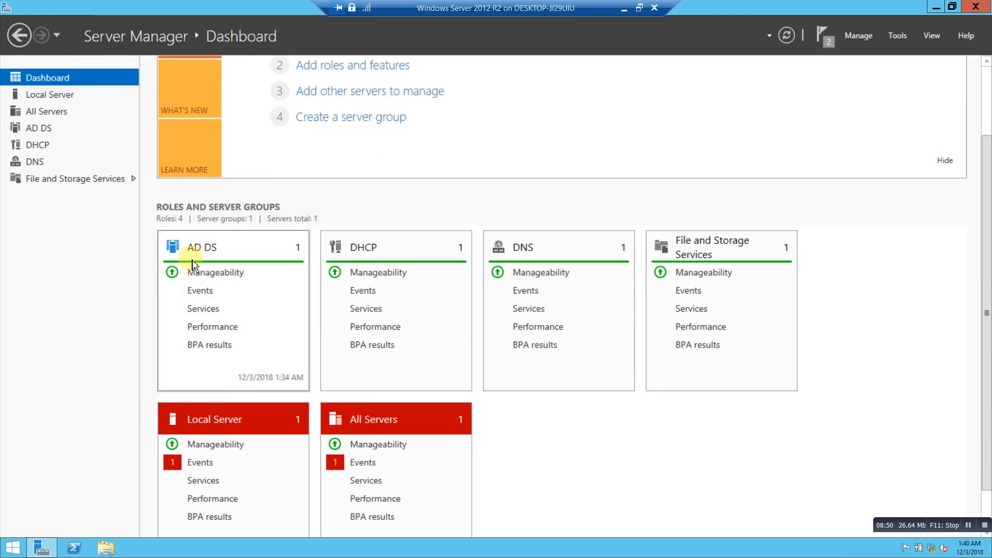
pyautogui.click(201, 251)
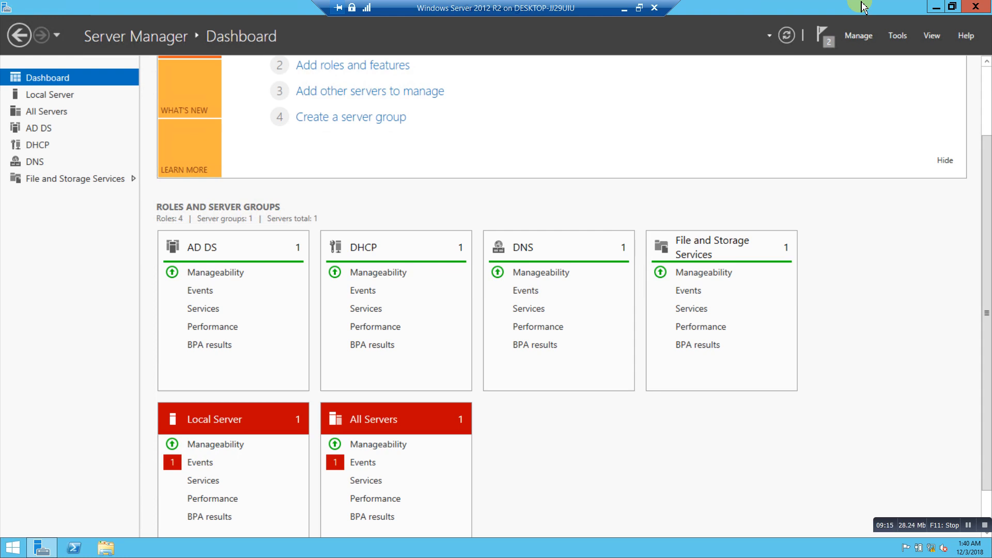
pyautogui.moveTo(989, 2)
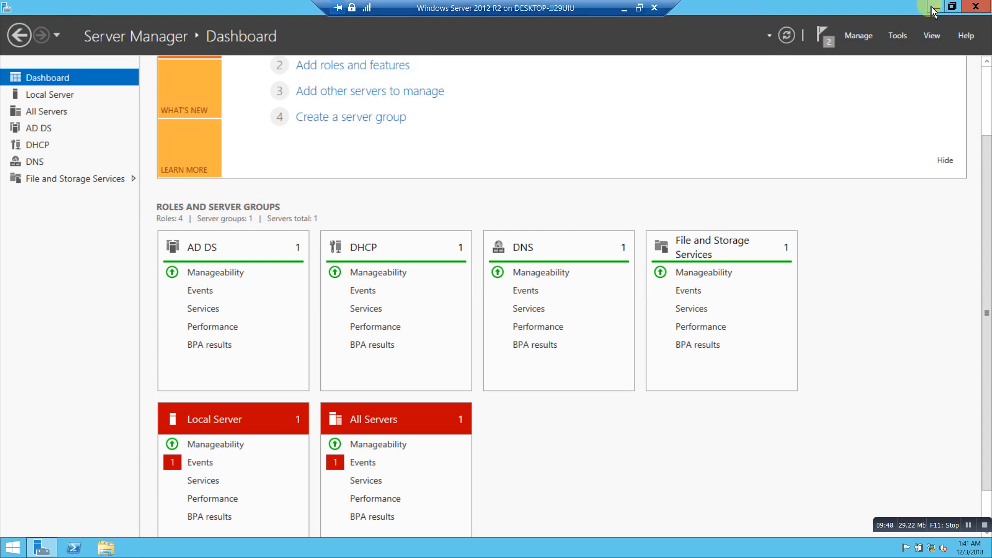
# Start Add Roles and Features with role-based installation on the local server.
pyautogui.click(858, 36)
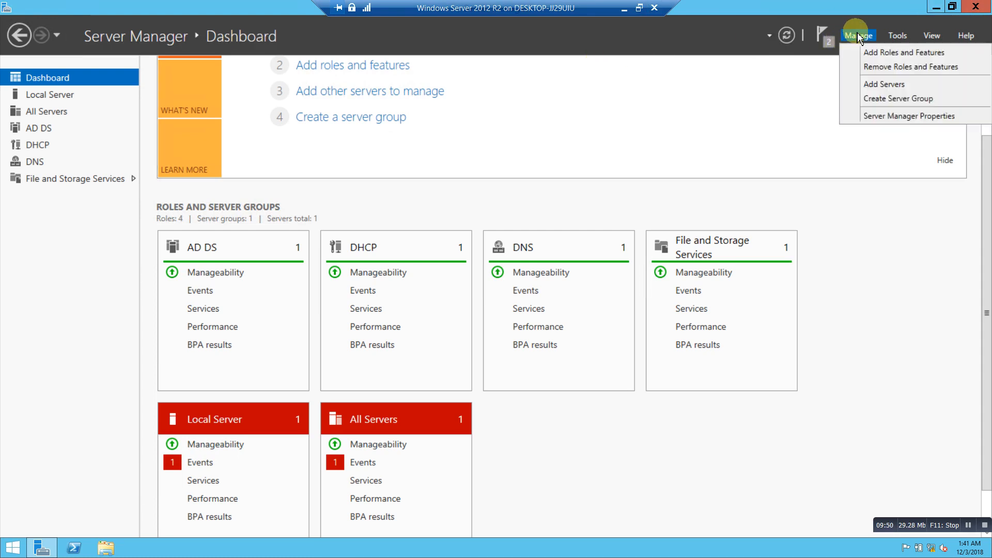
pyautogui.click(870, 54)
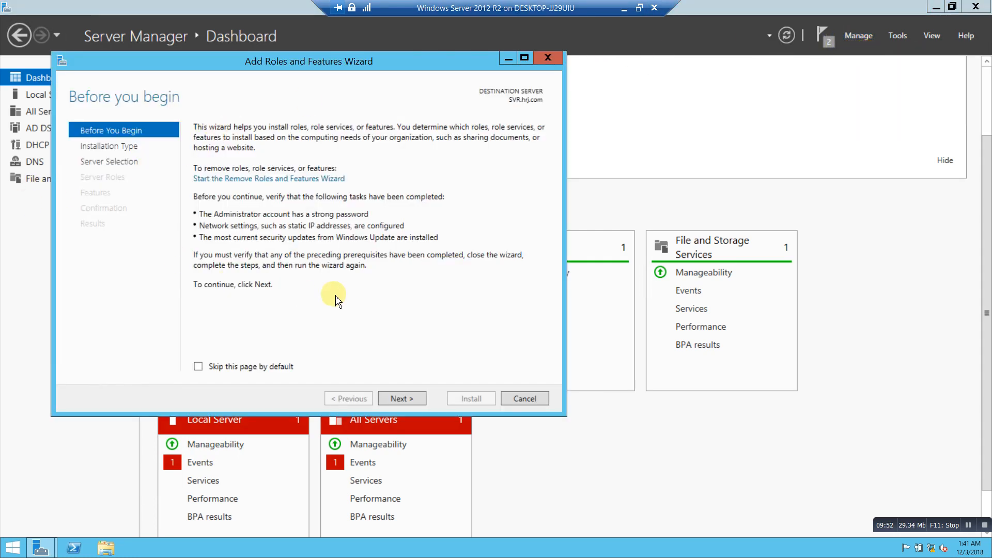
pyautogui.click(407, 399)
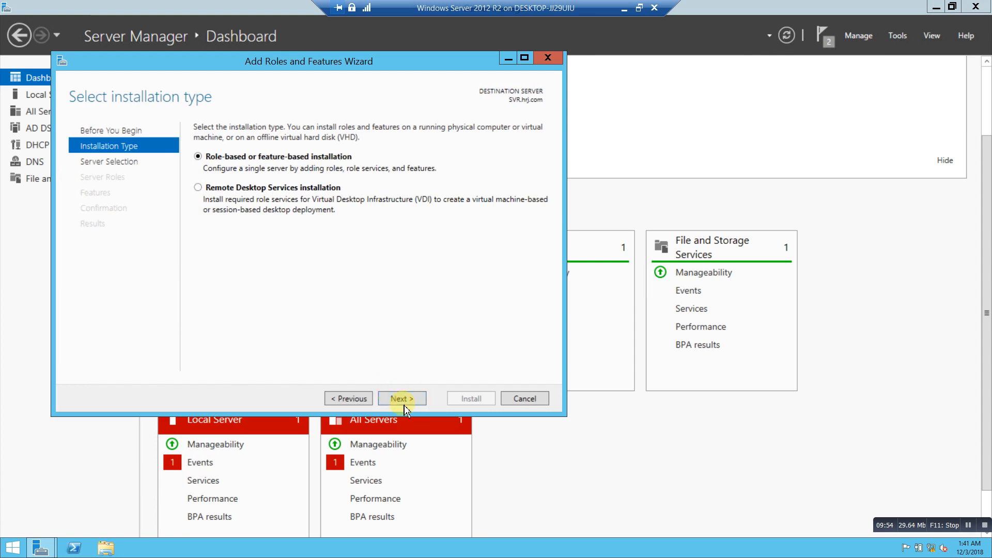
pyautogui.click(407, 399)
pyautogui.click(407, 399)
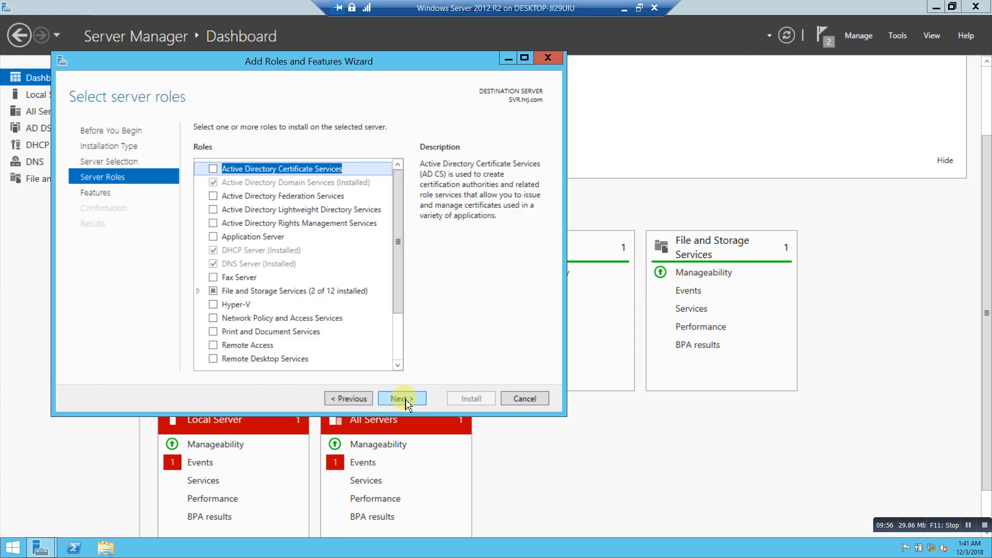
pyautogui.scroll(-2, 318, 321)
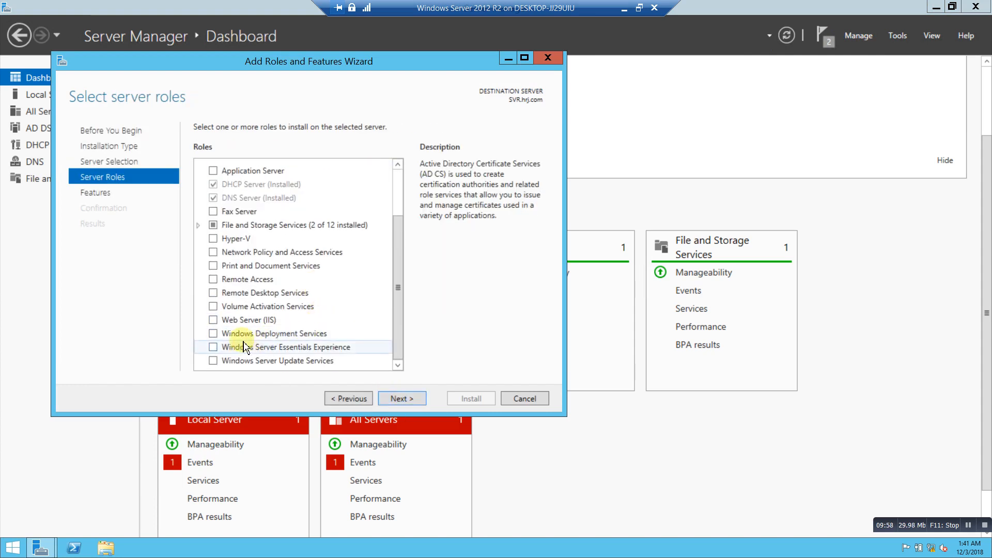
# Install Windows Deployment Services with management tools, Deployment Server and Transport Server.
pyautogui.click(213, 334)
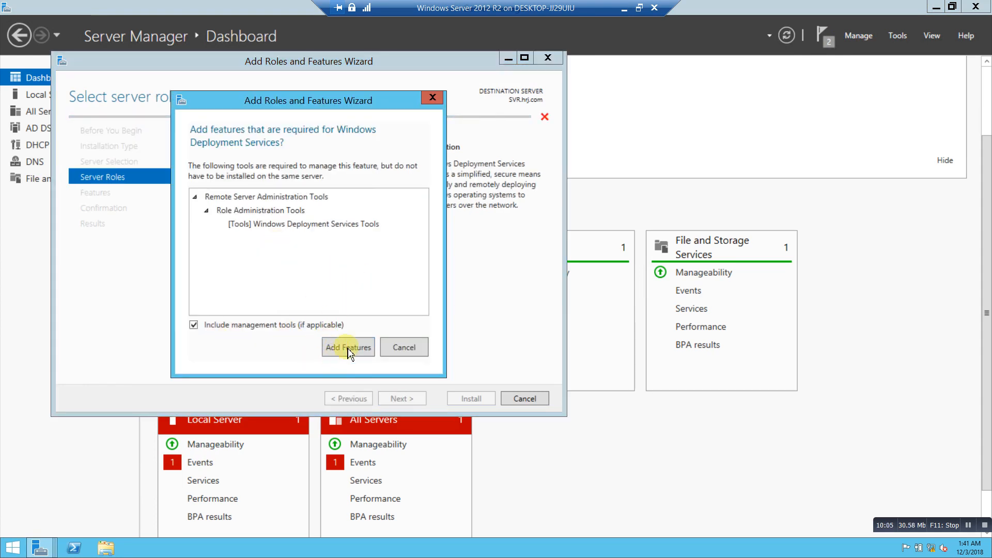
pyautogui.click(348, 346)
pyautogui.click(410, 400)
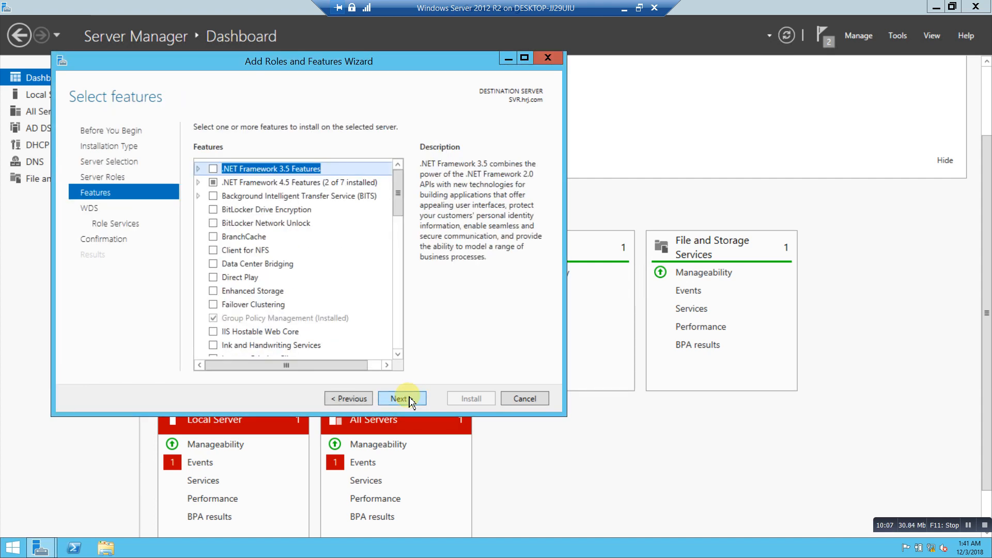
pyautogui.click(410, 400)
pyautogui.click(408, 399)
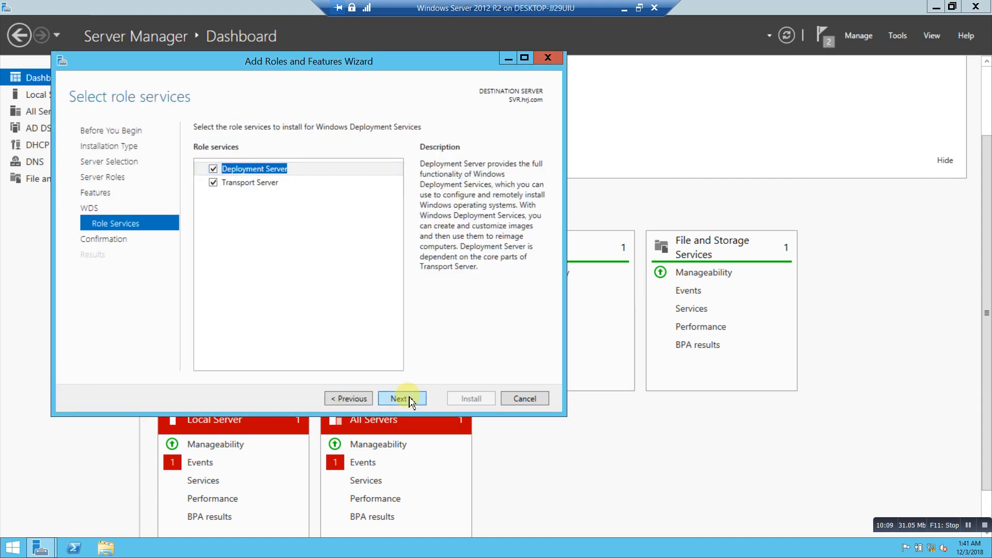
pyautogui.click(408, 399)
pyautogui.click(469, 402)
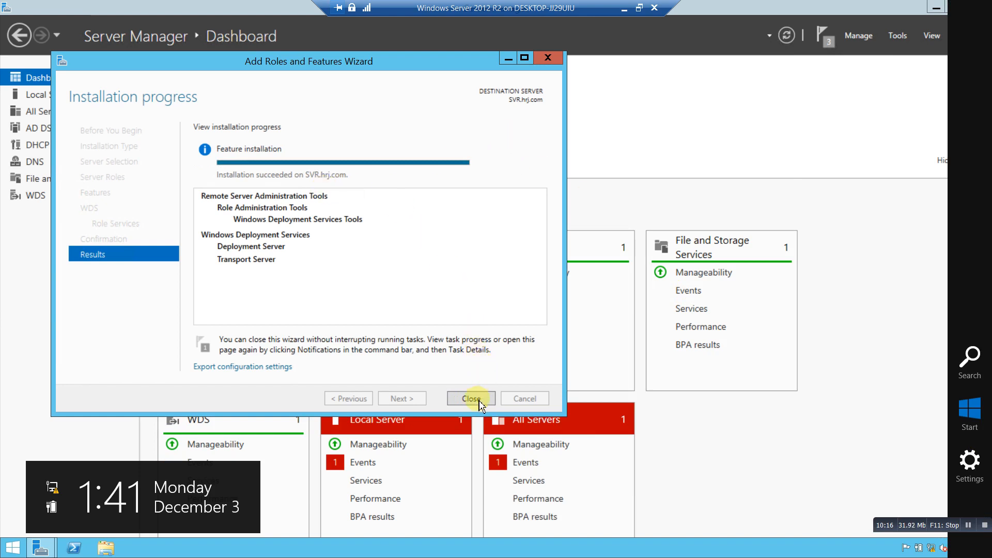
pyautogui.click(473, 398)
pyautogui.click(899, 37)
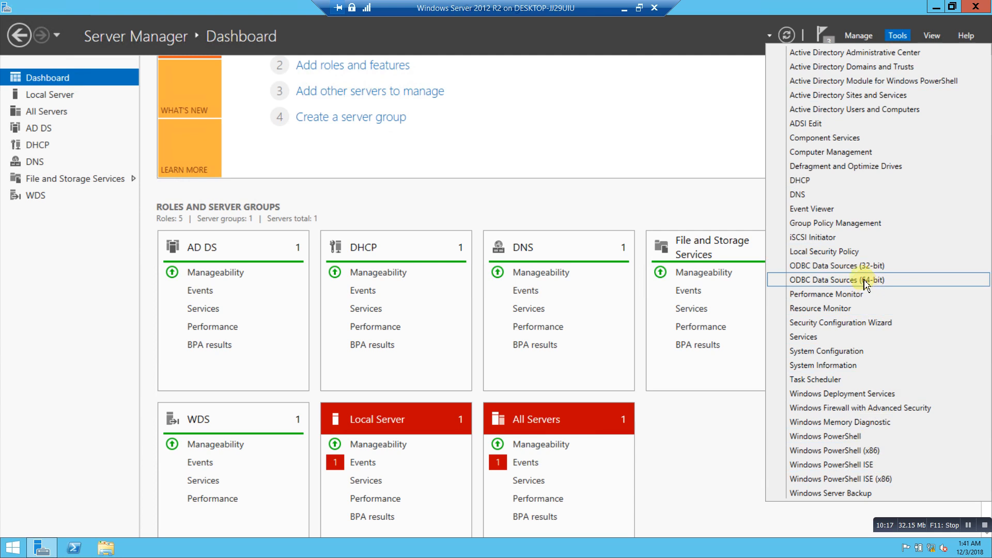
# Launch the WDS console and begin configuring server SVR.hrj.com.
pyautogui.click(871, 394)
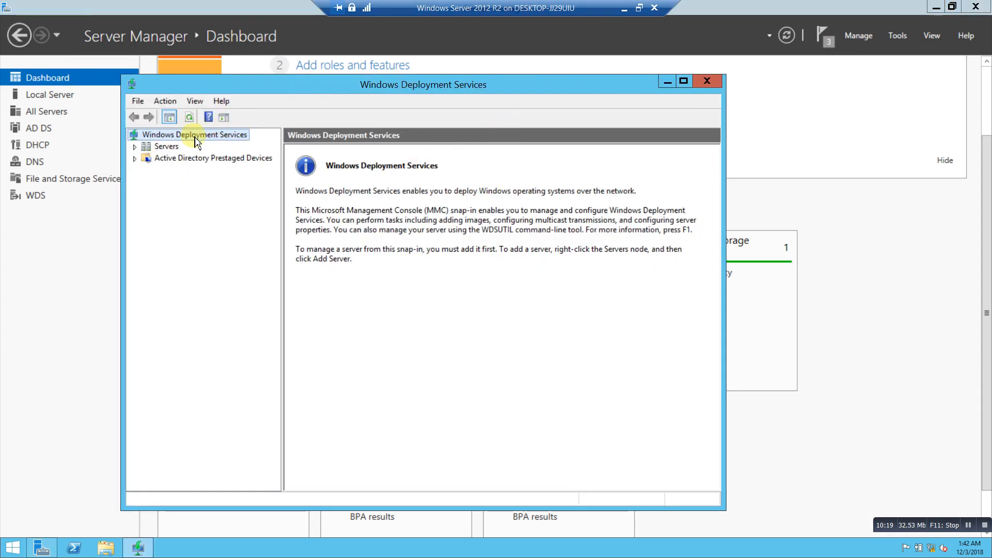
pyautogui.click(134, 147)
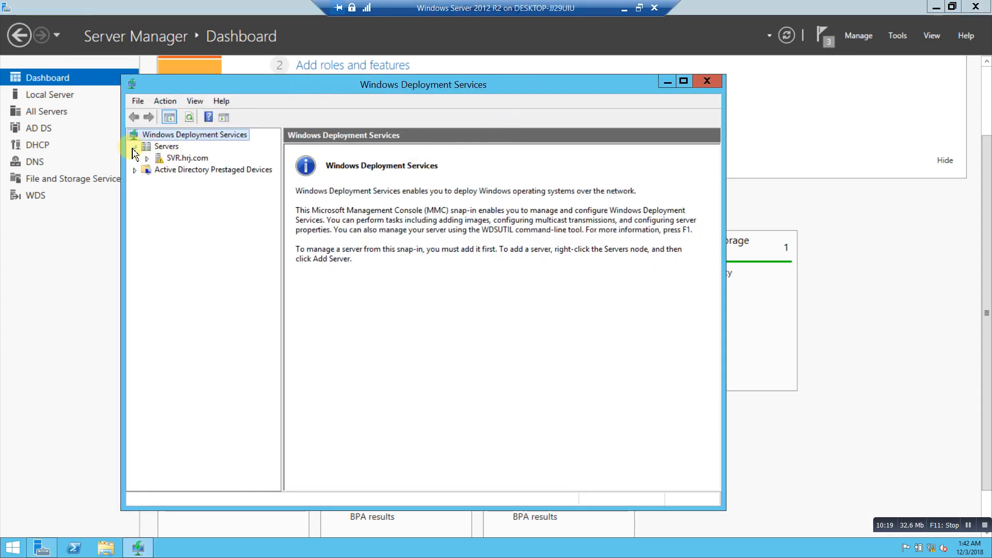
pyautogui.click(165, 159)
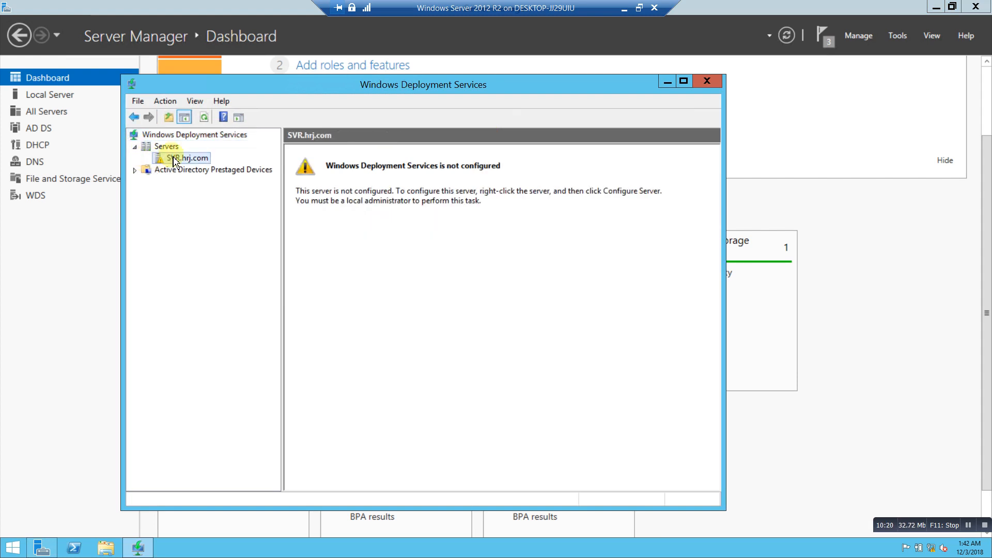
pyautogui.rightClick(172, 158)
pyautogui.click(222, 164)
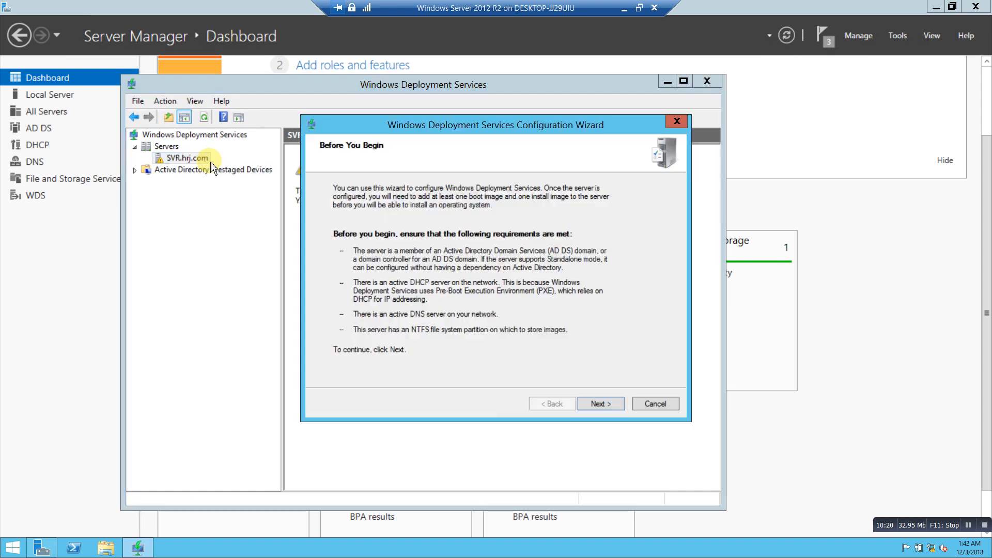
# Keep Active Directory integration, the C:\RemoteInstall folder, and both proxy DHCP options.
pyautogui.click(596, 406)
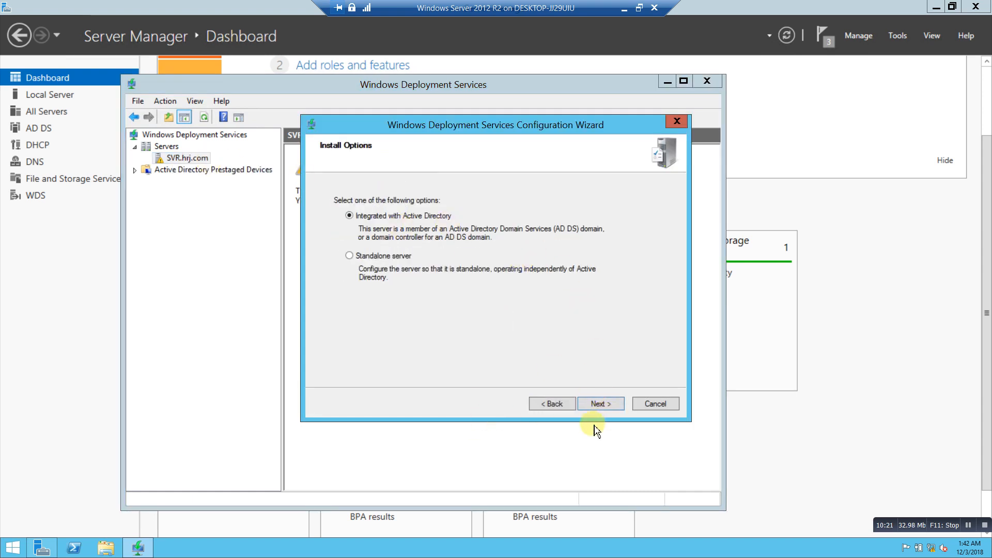
pyautogui.click(603, 404)
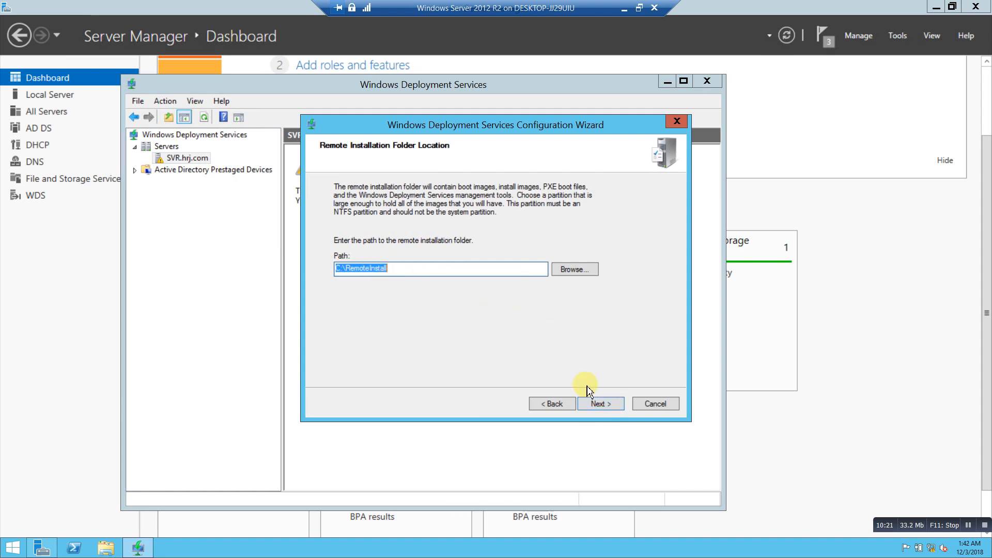
pyautogui.click(605, 405)
pyautogui.click(555, 322)
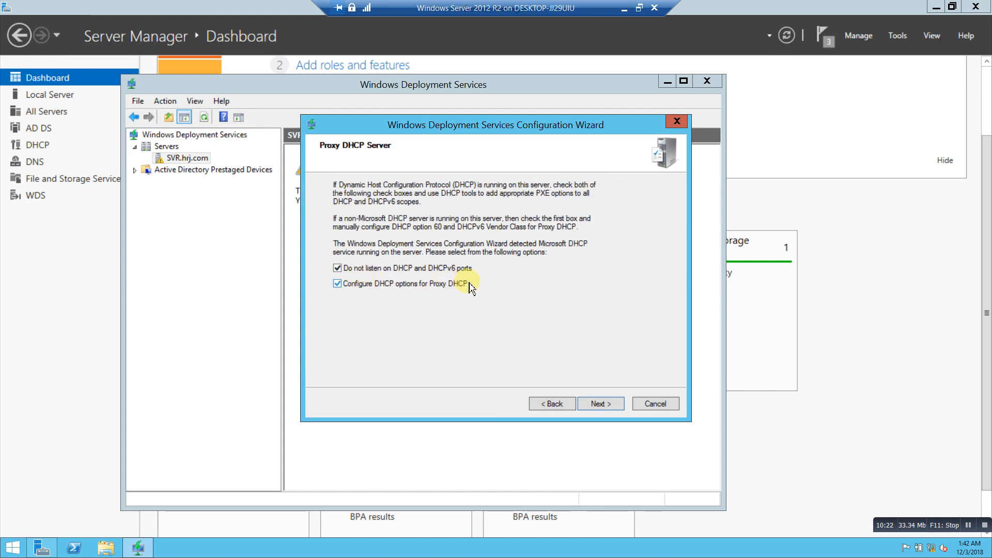
pyautogui.click(615, 407)
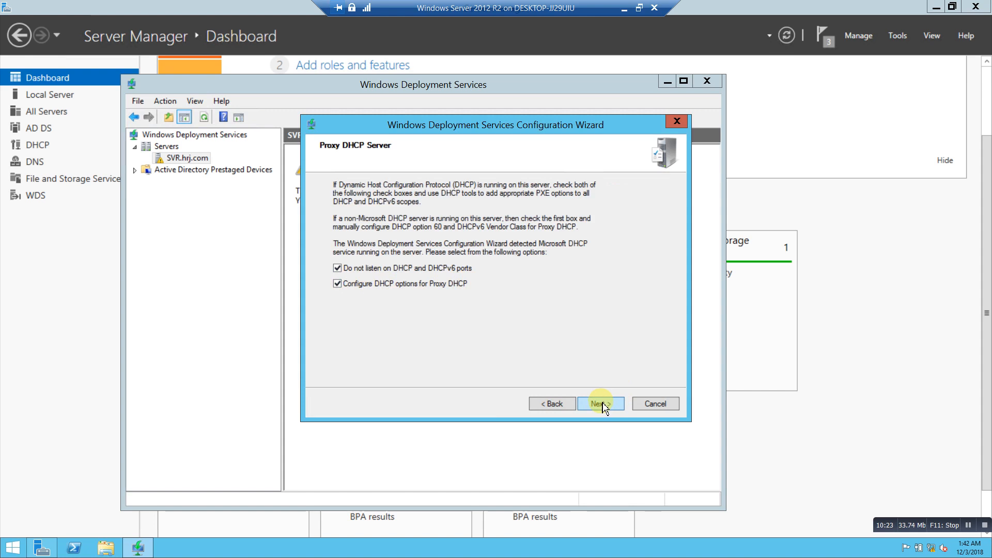
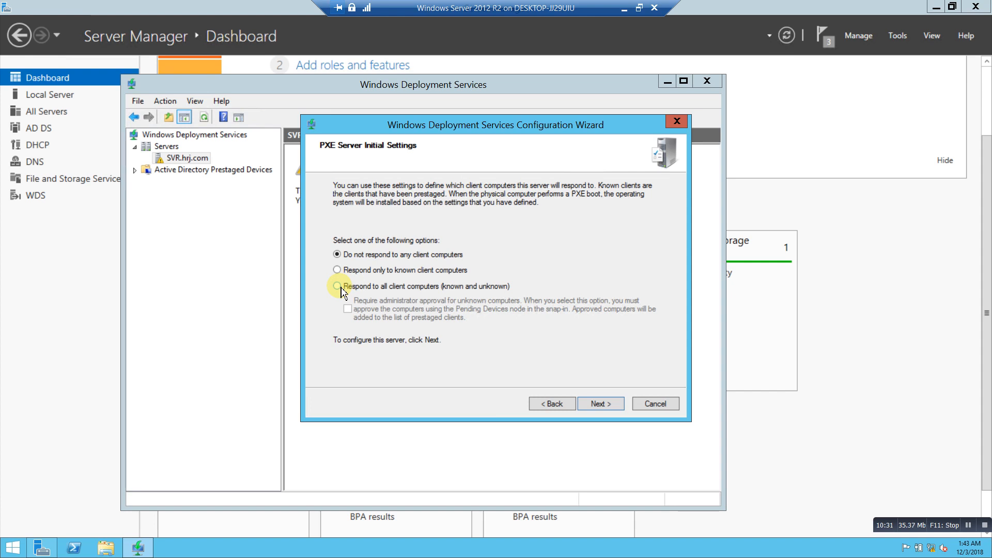
# Set WDS to respond to all client computers, known and unknown, finish the wizard, and minimize Server Manager.
pyautogui.click(338, 286)
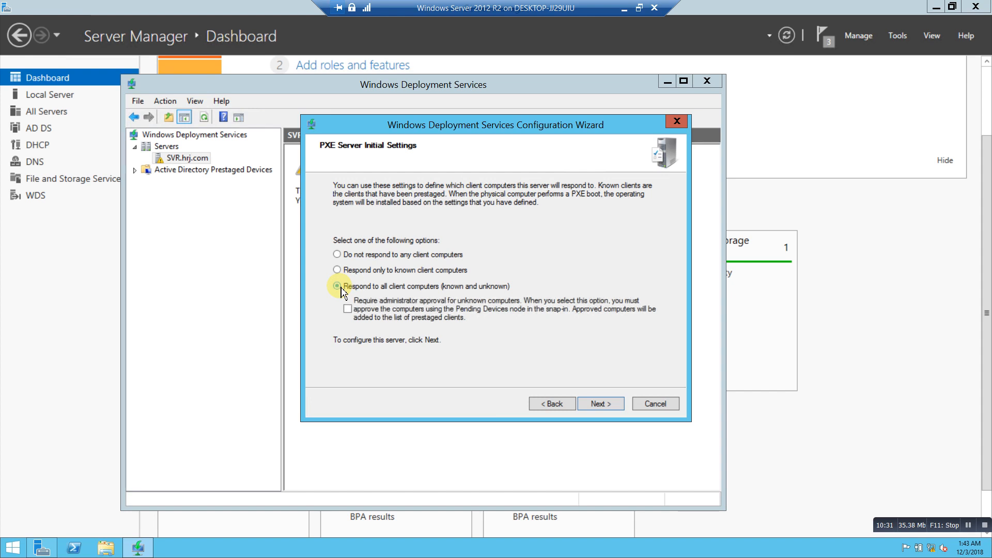
pyautogui.click(598, 403)
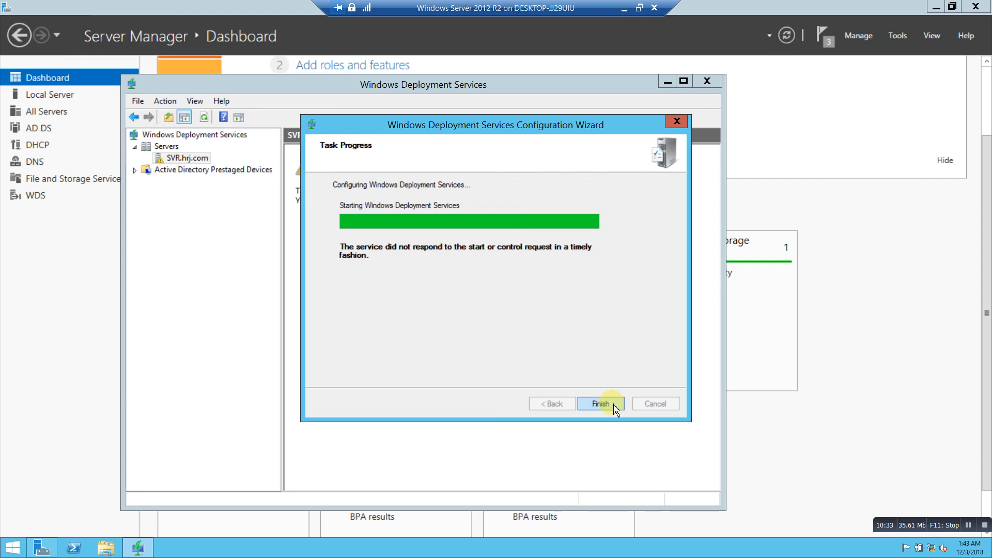
pyautogui.click(615, 408)
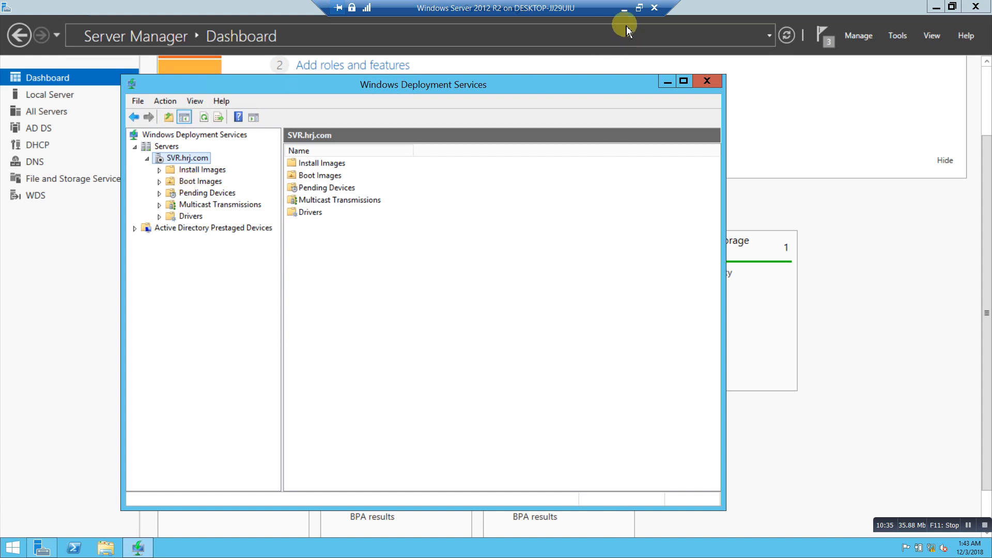
pyautogui.click(936, 7)
# Mount the Windows 7 ISO from the desktop and browse DVD Drive (E:) through This PC.
pyautogui.click(664, 79)
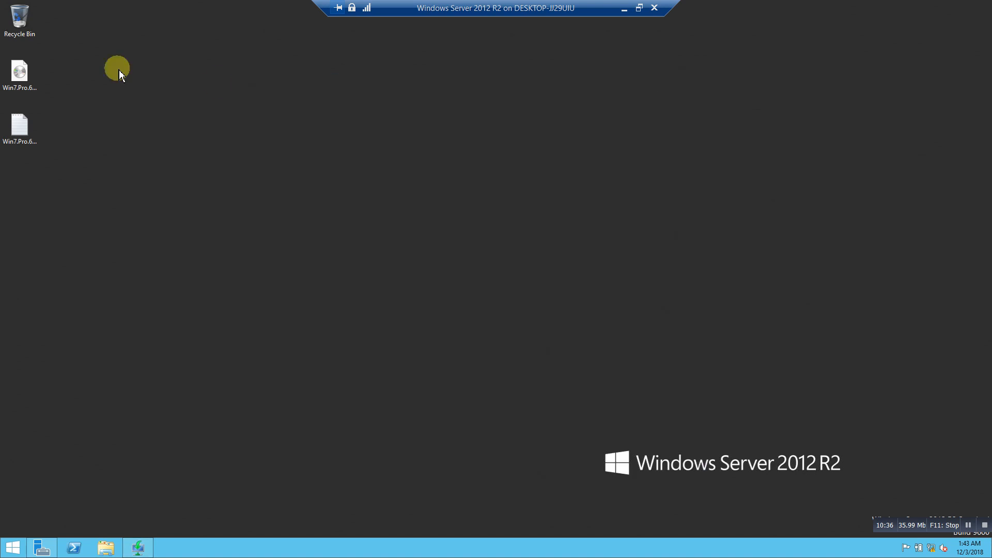
pyautogui.doubleClick(32, 80)
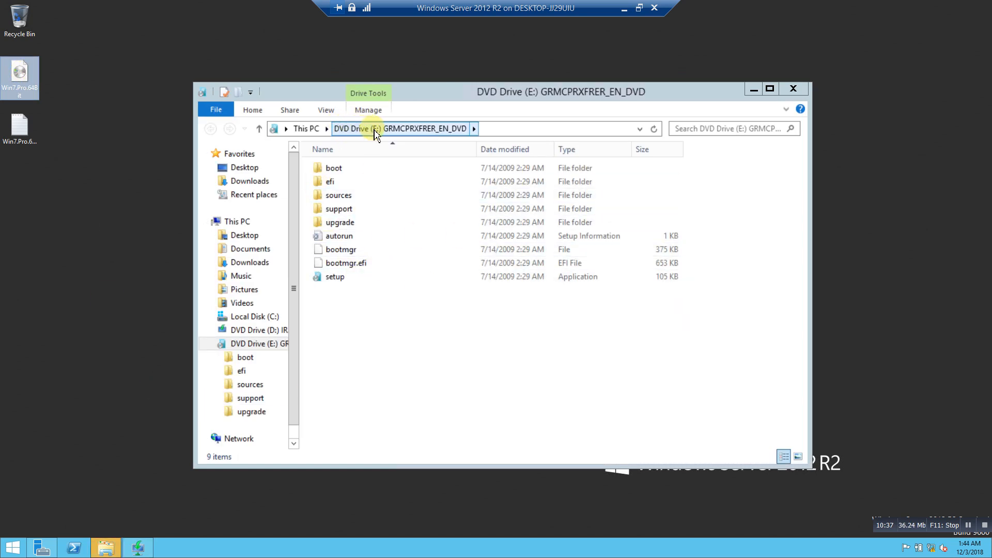
pyautogui.click(239, 223)
pyautogui.rightClick(693, 283)
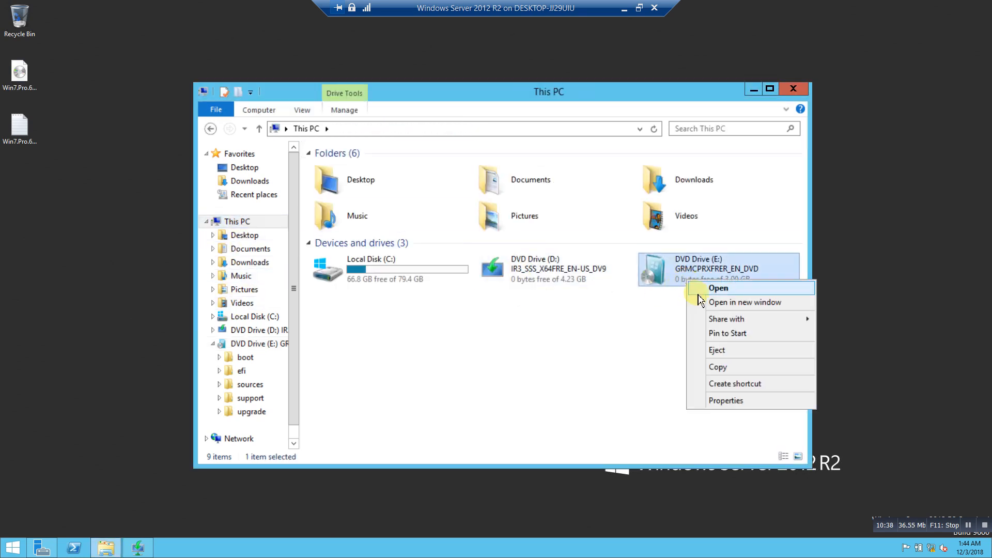
pyautogui.click(706, 293)
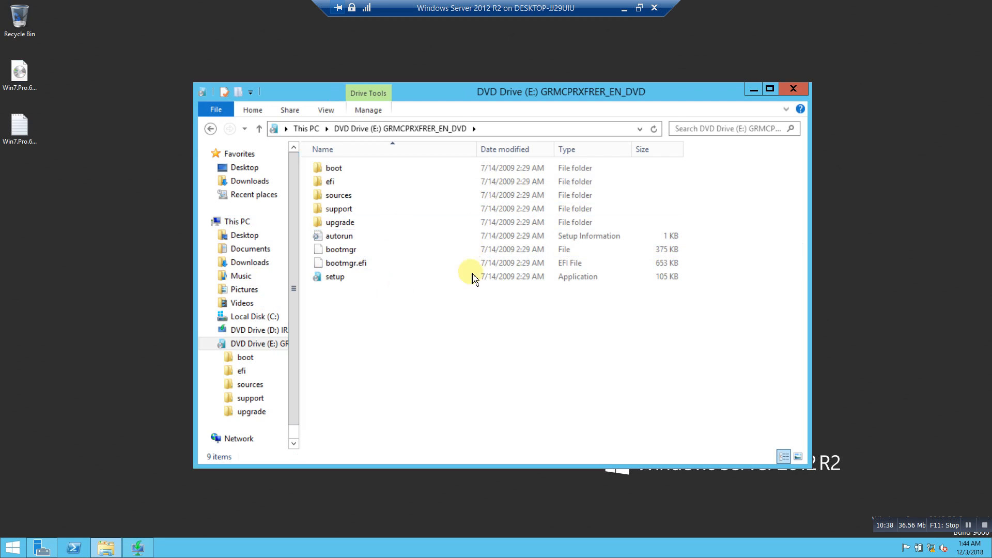
pyautogui.click(796, 92)
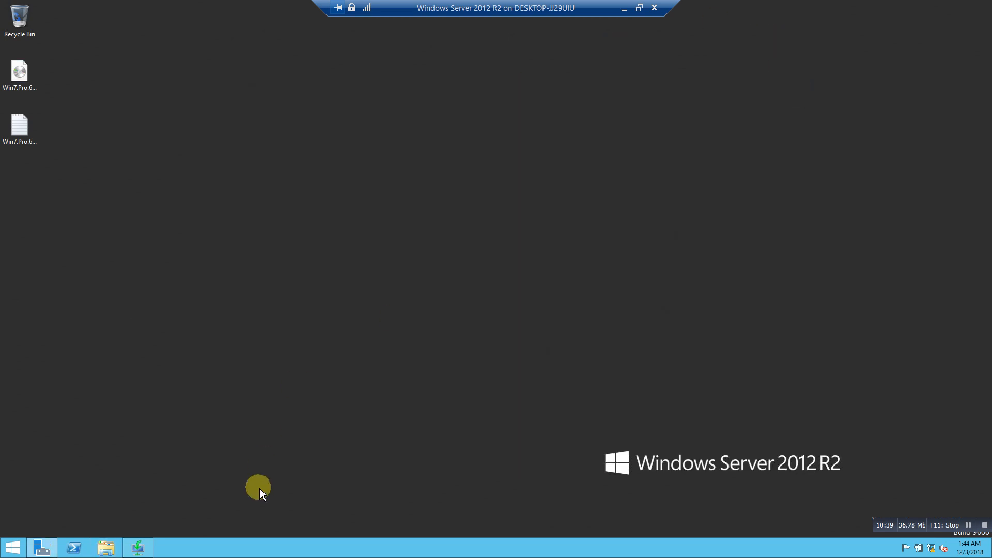
# Start the Add Boot Image wizard from the Boot Images folder in the WDS console.
pyautogui.click(138, 547)
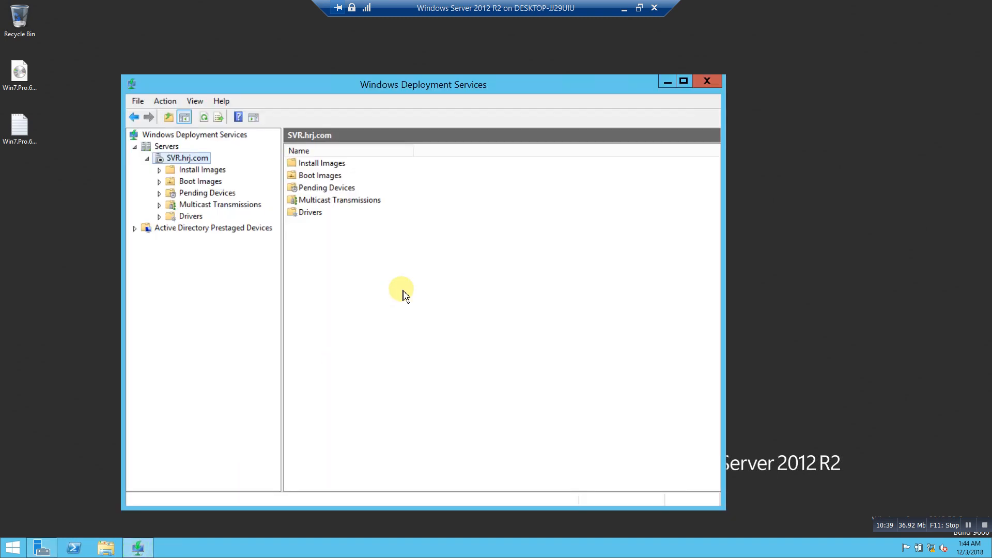
pyautogui.click(312, 165)
pyautogui.click(314, 176)
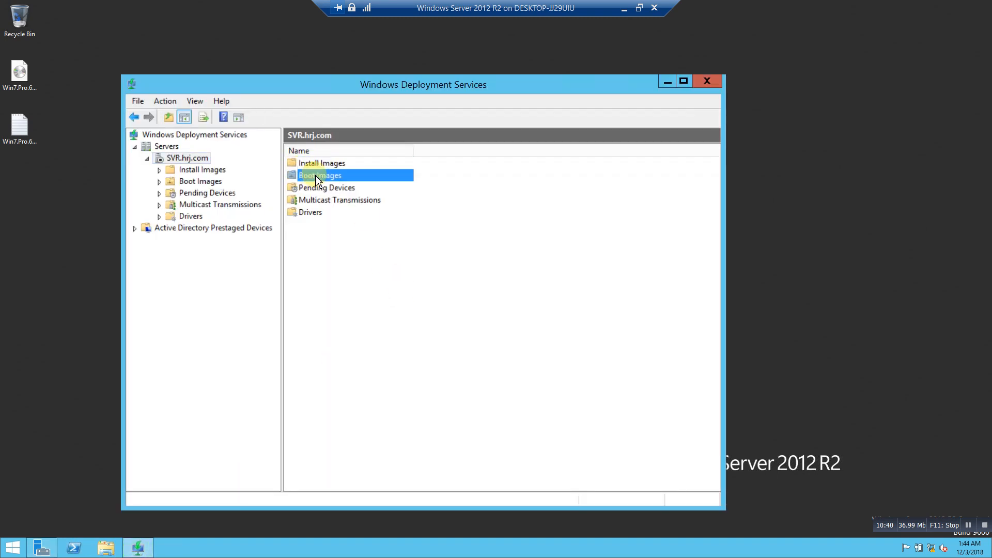
pyautogui.rightClick(316, 179)
pyautogui.click(352, 186)
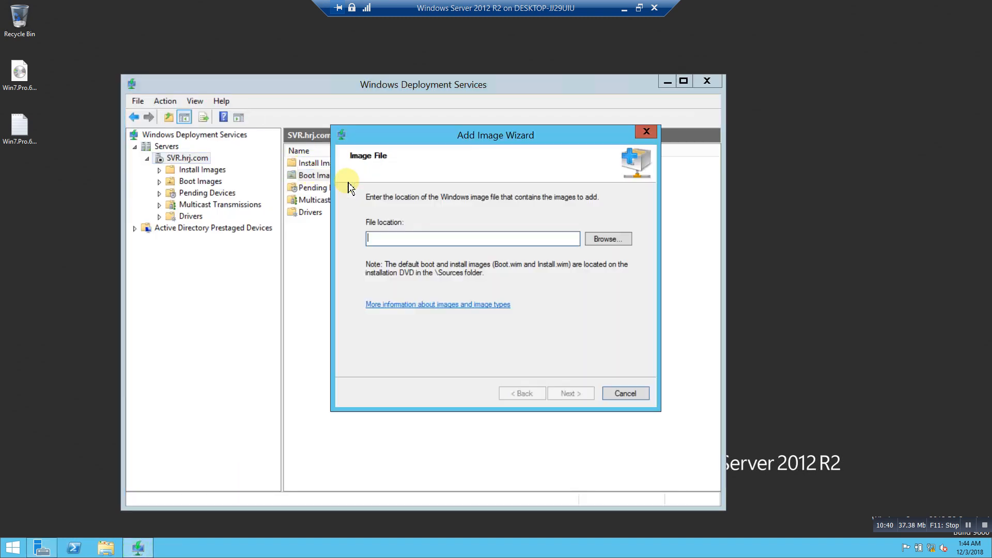
# Browse to DVD Drive (E:) and eject the extra disc from the virtual machine.
pyautogui.click(608, 237)
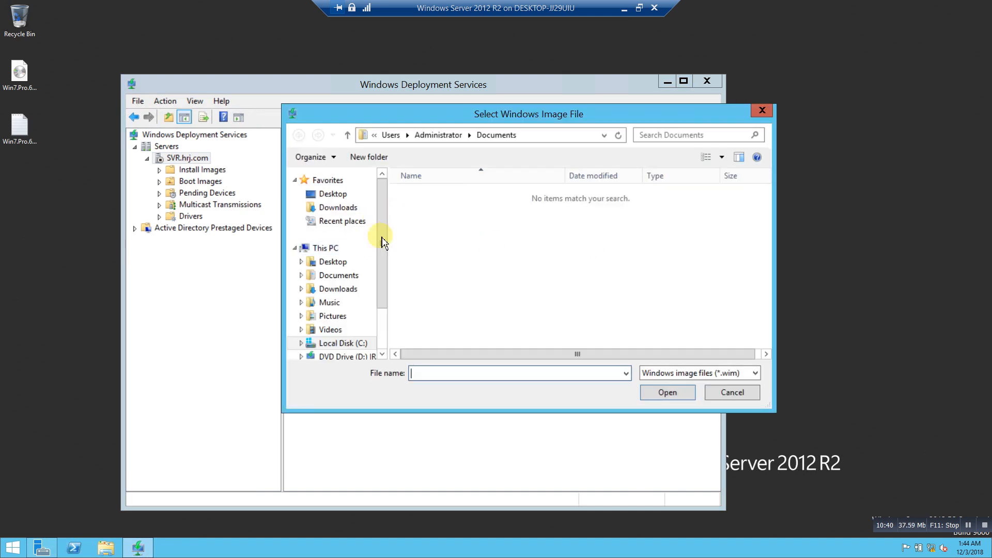
pyautogui.moveTo(380, 253); pyautogui.dragTo(378, 321)
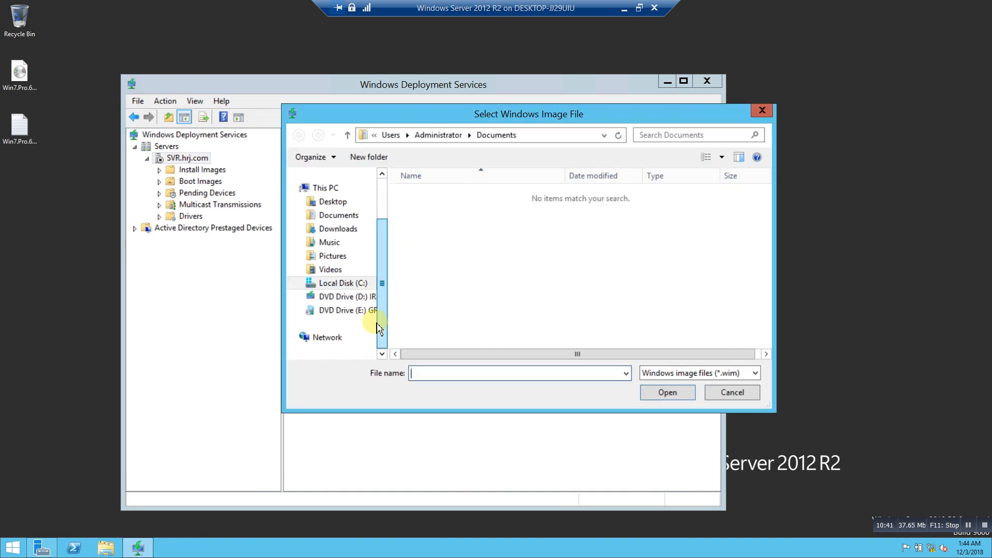
pyautogui.click(343, 315)
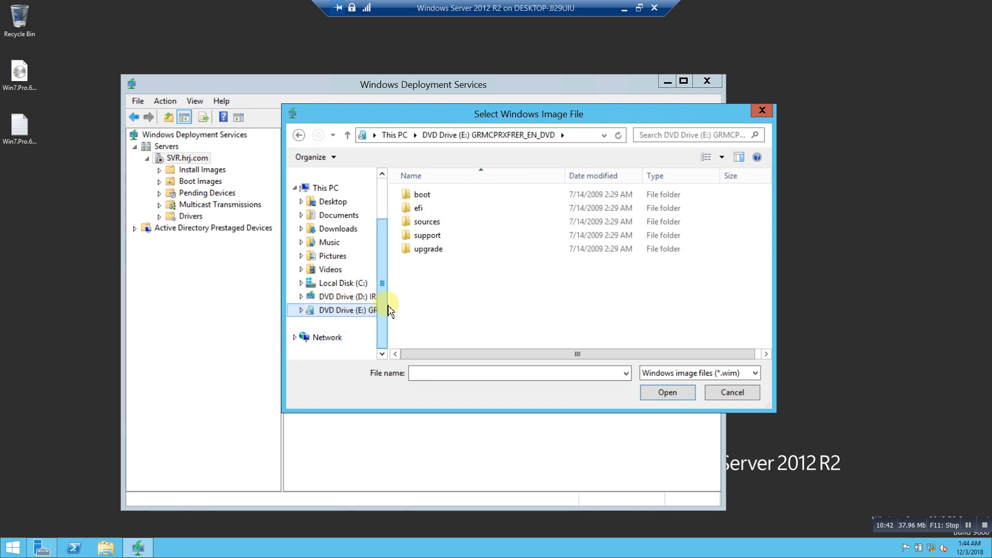
pyautogui.moveTo(387, 303); pyautogui.dragTo(474, 303)
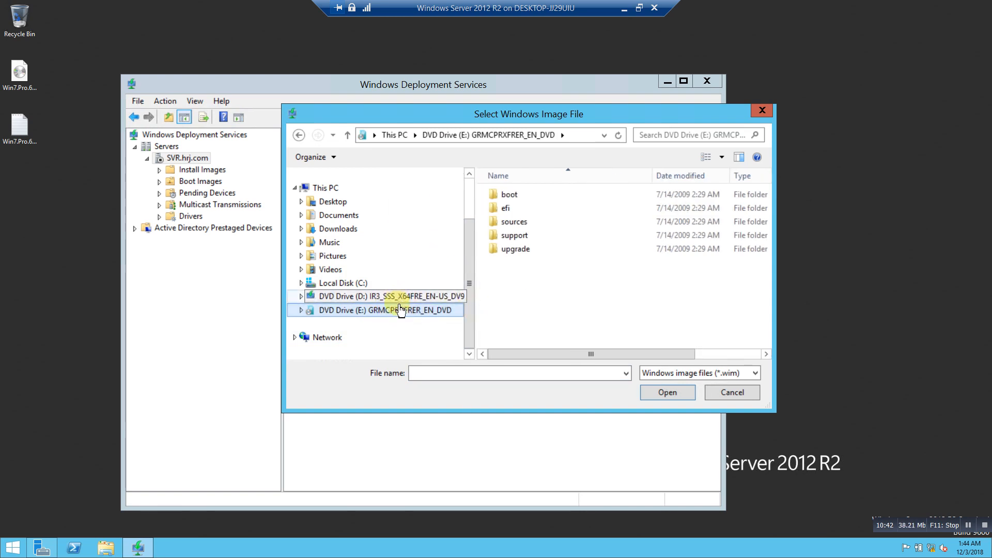
pyautogui.click(625, 9)
pyautogui.click(265, 27)
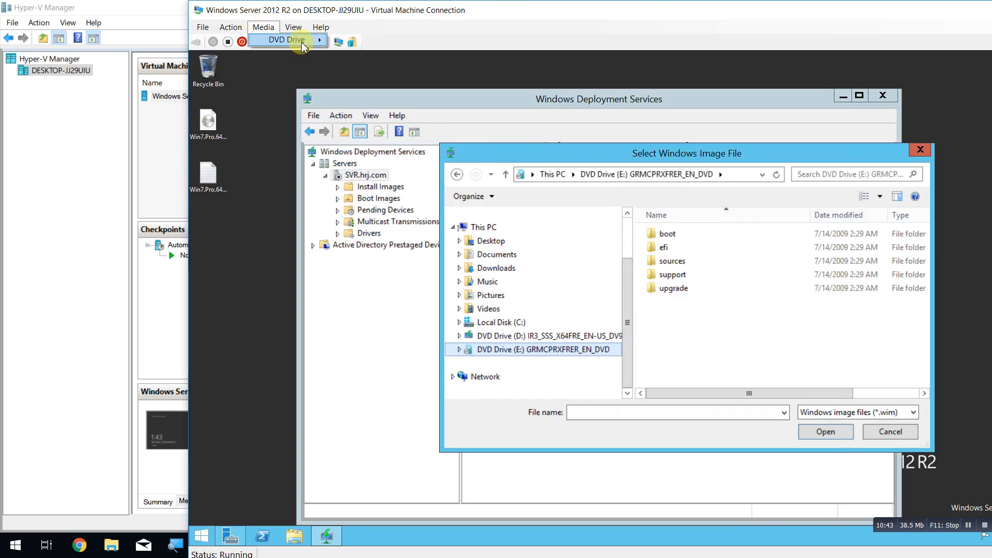
pyautogui.moveTo(301, 40)
pyautogui.click(360, 41)
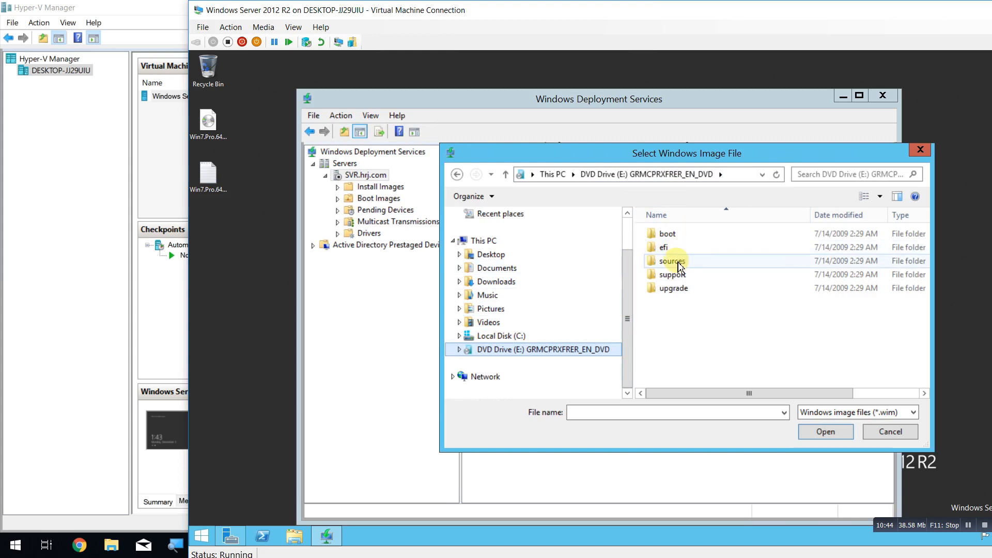
# Add E:\sources\boot.wim with the default image name and description.
pyautogui.doubleClick(673, 261)
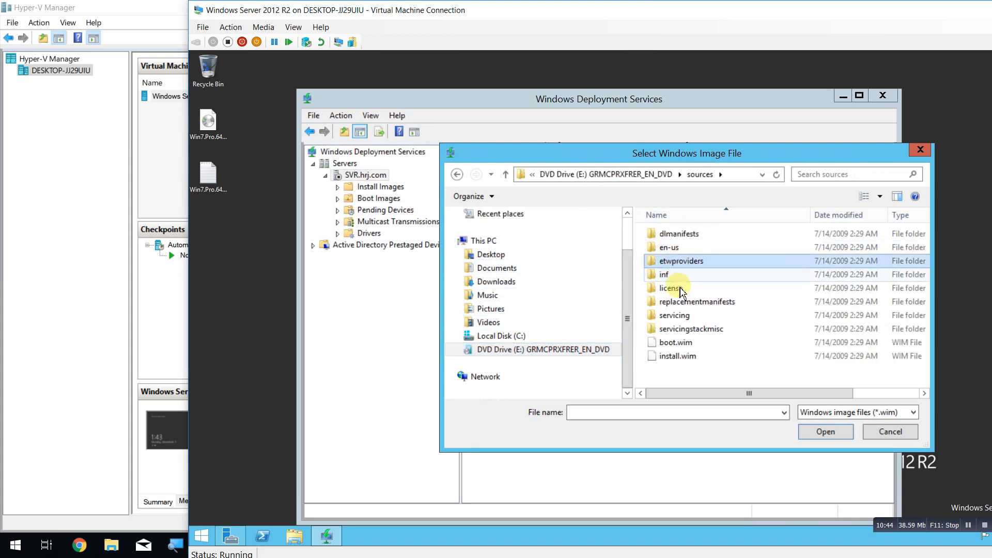
pyautogui.moveTo(702, 162); pyautogui.dragTo(486, 142)
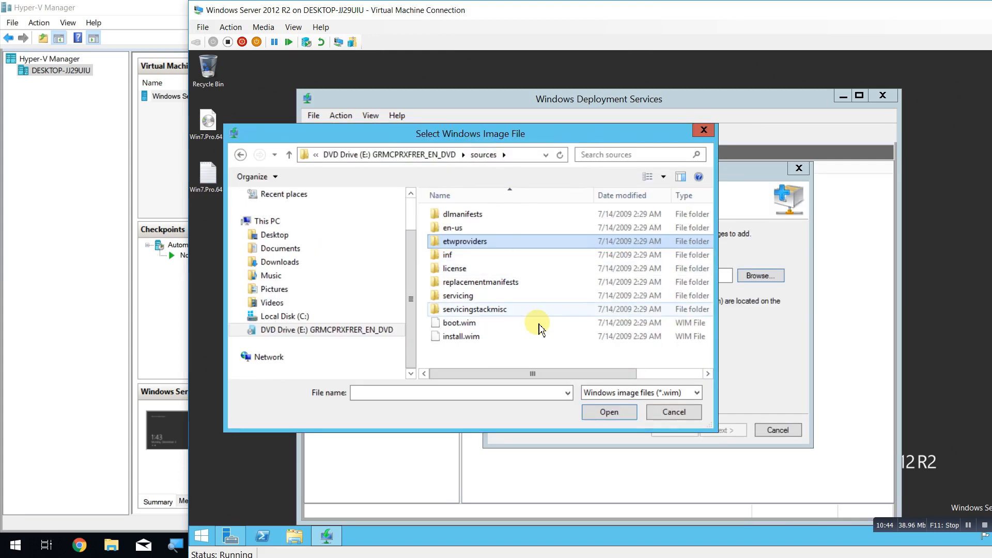
pyautogui.click(457, 323)
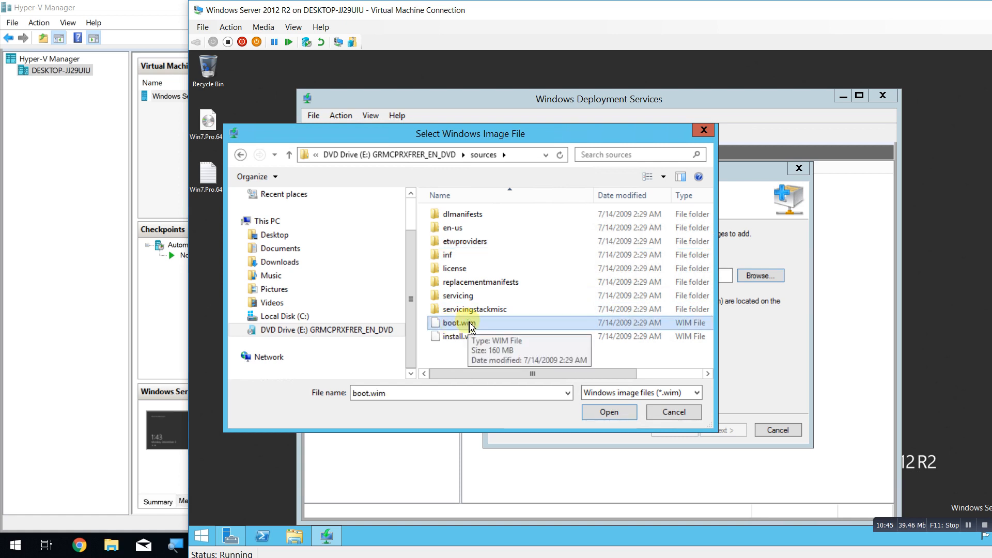
pyautogui.click(610, 413)
pyautogui.click(723, 429)
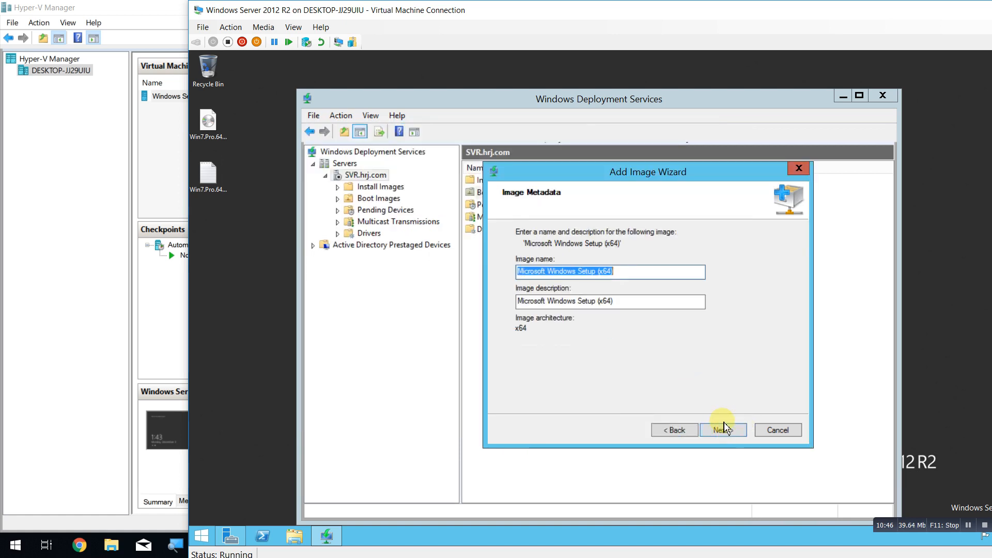
pyautogui.click(724, 430)
pyautogui.click(722, 431)
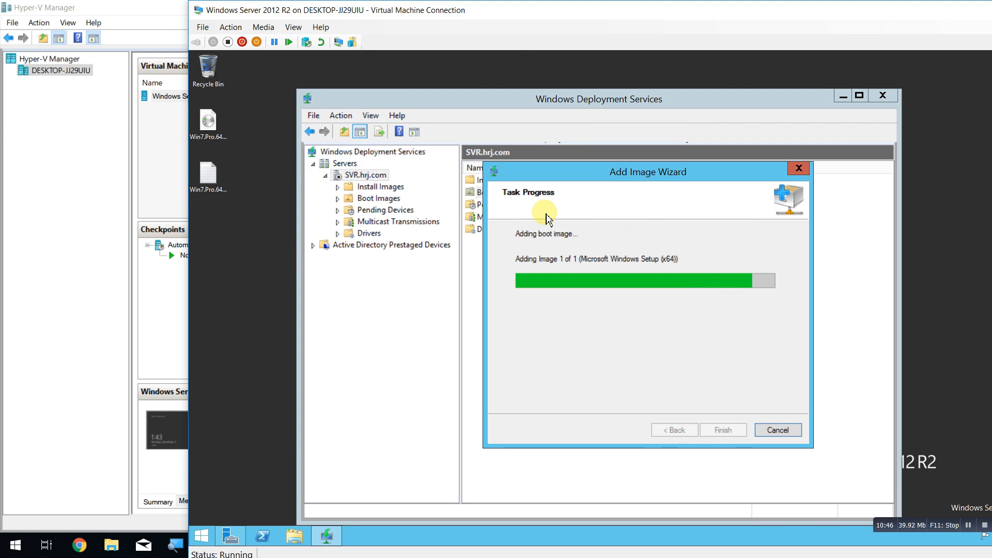
pyautogui.click(722, 430)
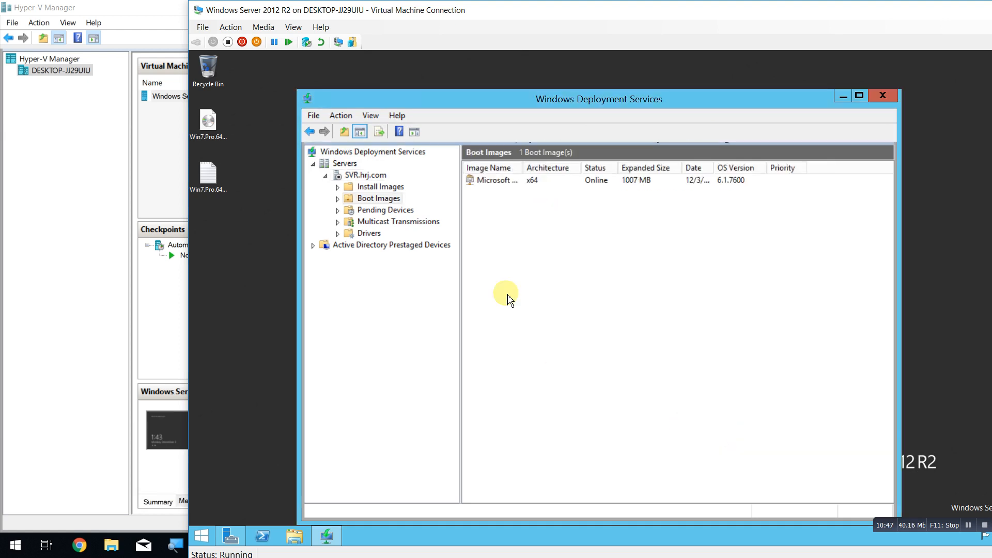
# Check Pending Devices, then begin adding an install image into new group ImageGroup1.
pyautogui.click(373, 211)
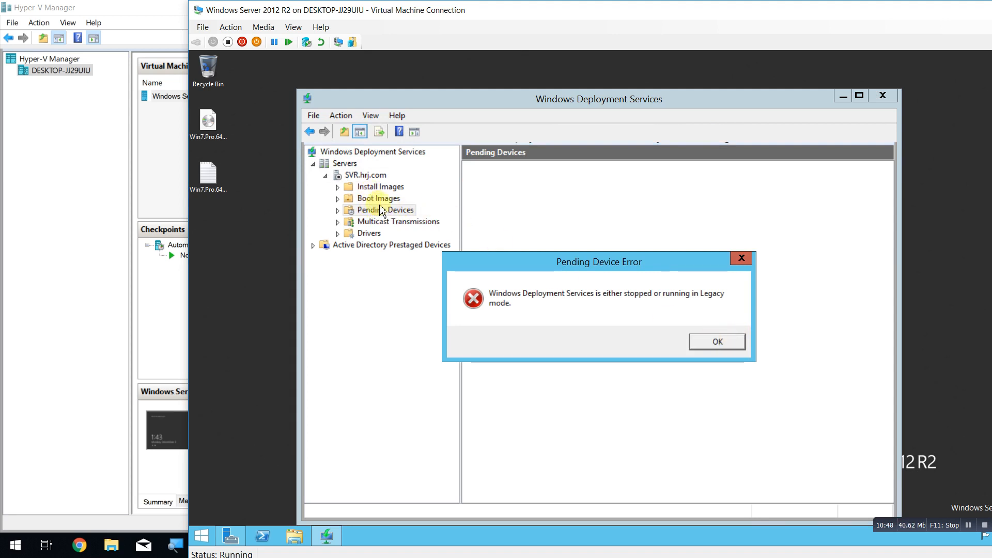
pyautogui.click(717, 341)
pyautogui.click(384, 187)
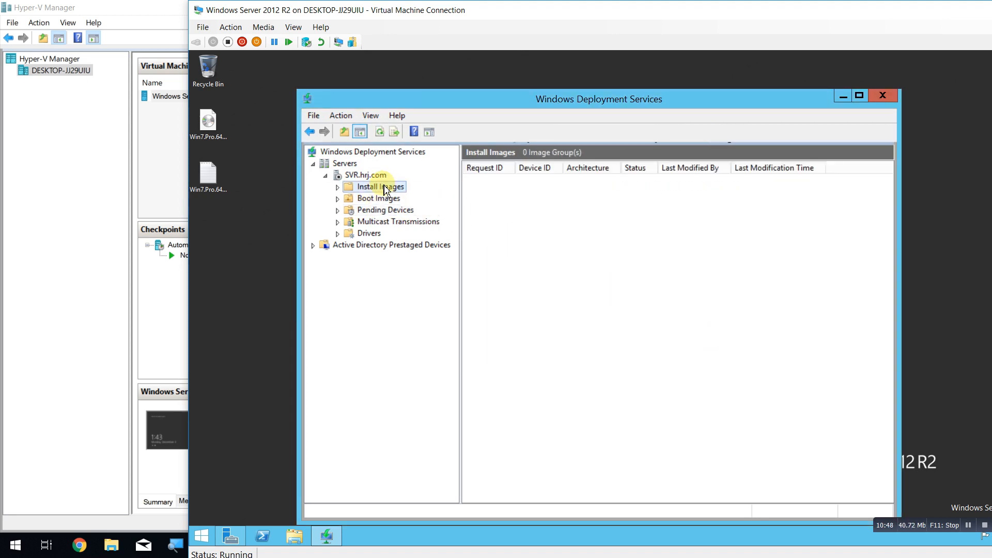
pyautogui.rightClick(383, 188)
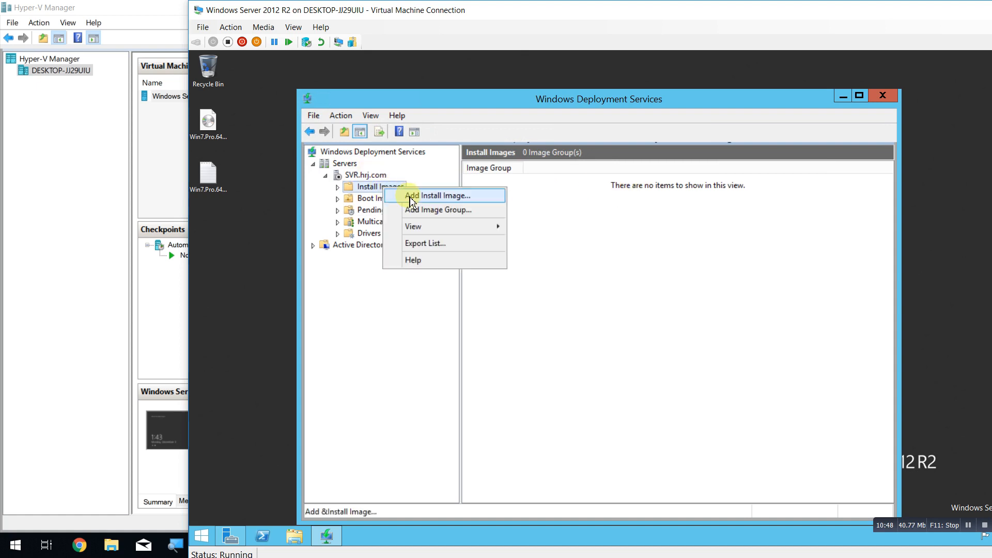
pyautogui.click(410, 201)
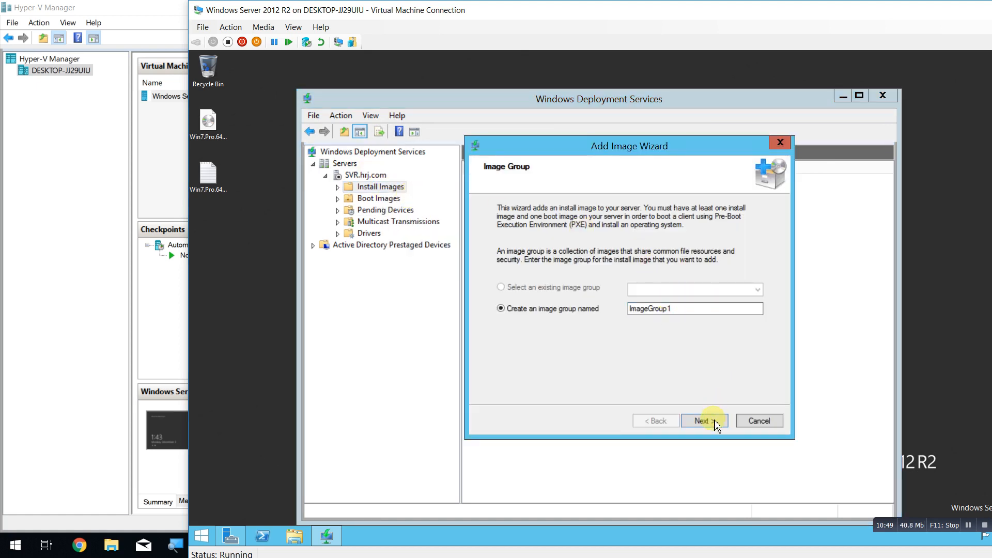
pyautogui.click(715, 421)
# Add all four Windows 7 editions from install.wim and widen the Image Name column.
pyautogui.click(744, 250)
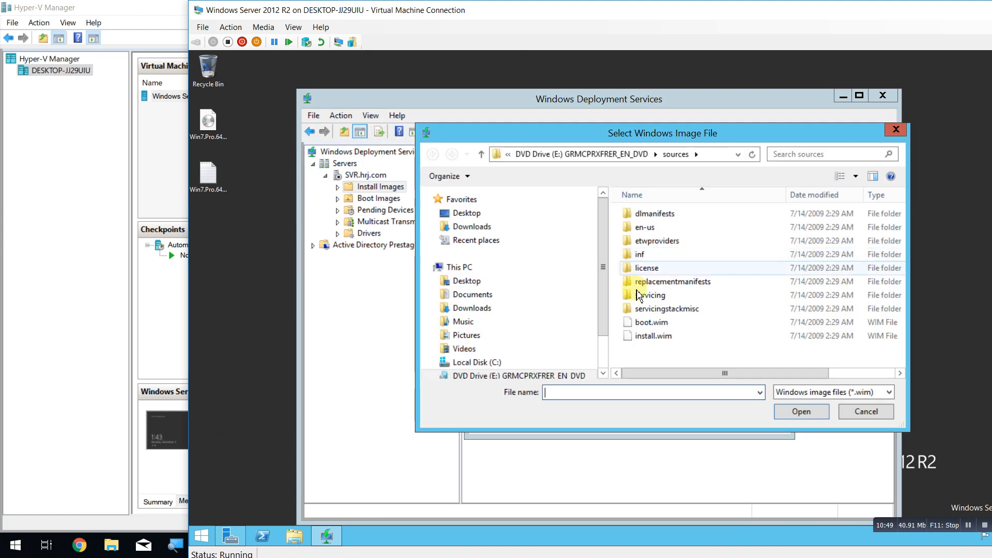
pyautogui.click(666, 336)
pyautogui.click(815, 413)
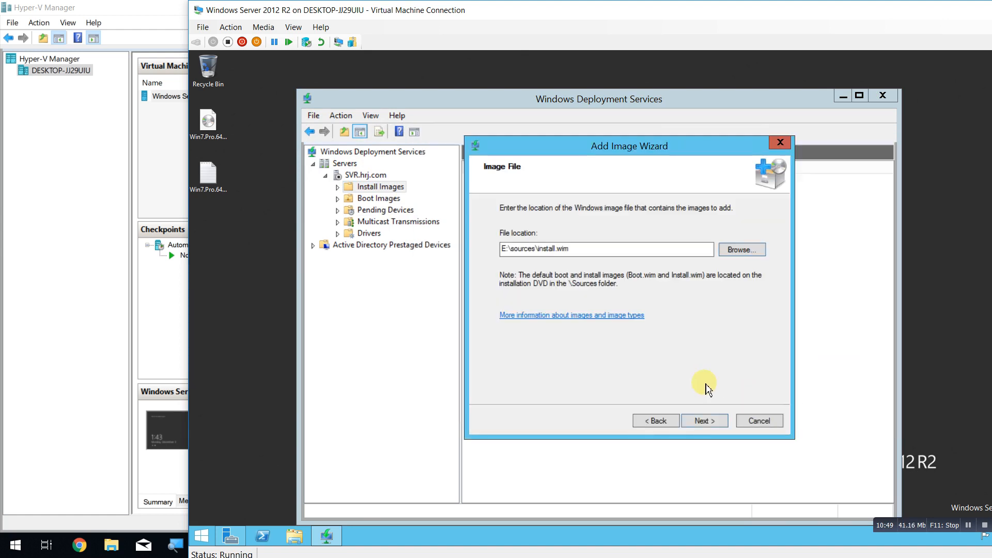
pyautogui.click(704, 420)
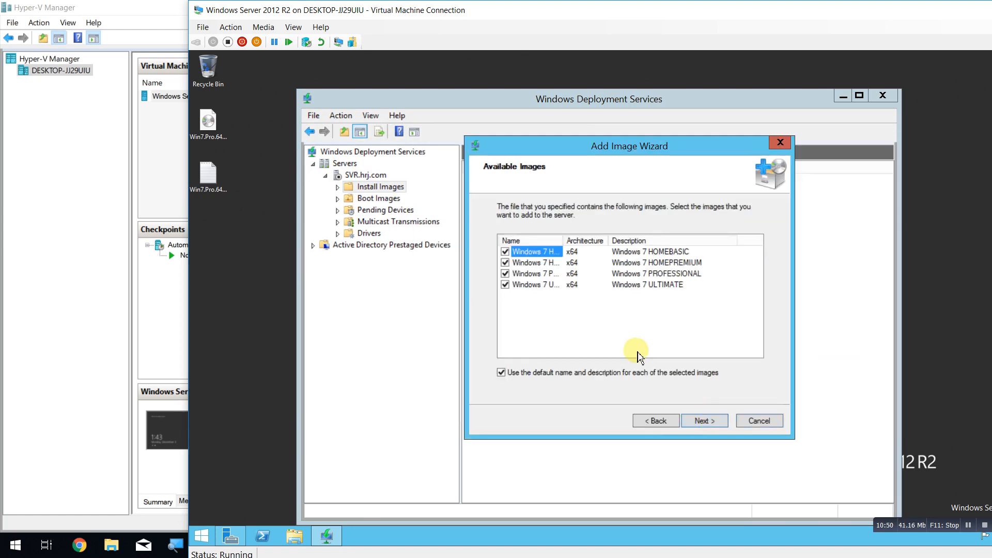
pyautogui.click(714, 424)
pyautogui.click(714, 425)
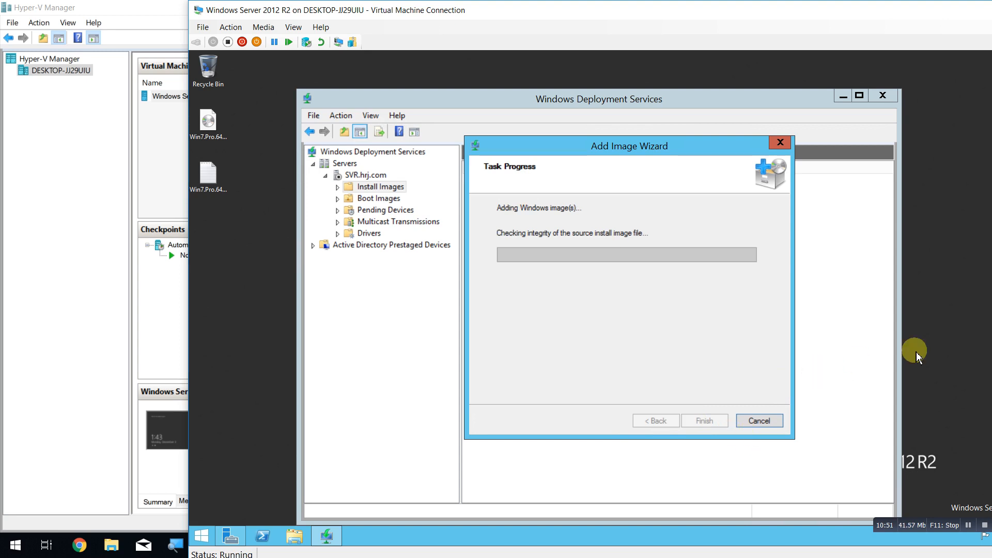
pyautogui.click(969, 525)
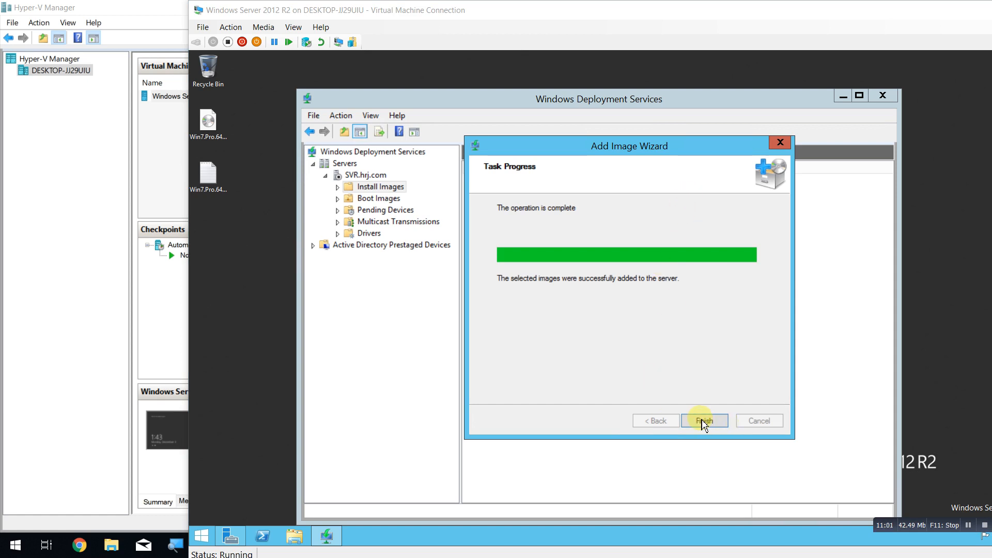
pyautogui.click(704, 422)
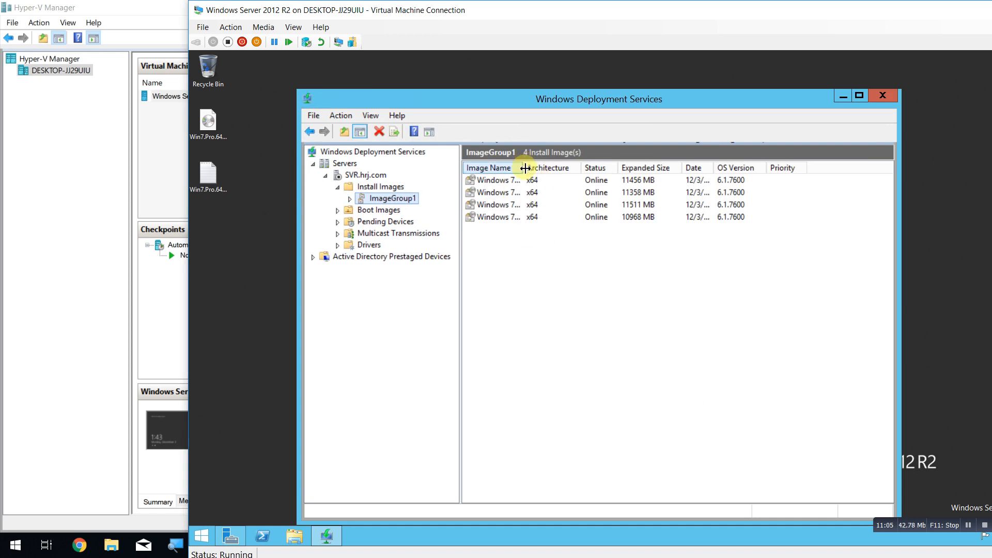
pyautogui.moveTo(525, 168); pyautogui.dragTo(594, 167)
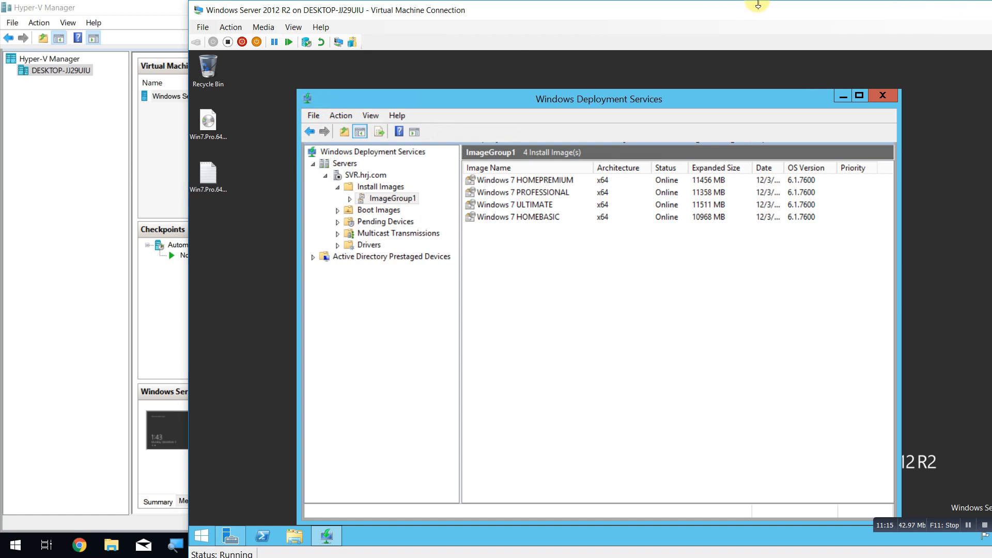
# Start the WDS service on SVR.hrj.com via All Tasks > Start, then close the console.
pyautogui.click(353, 176)
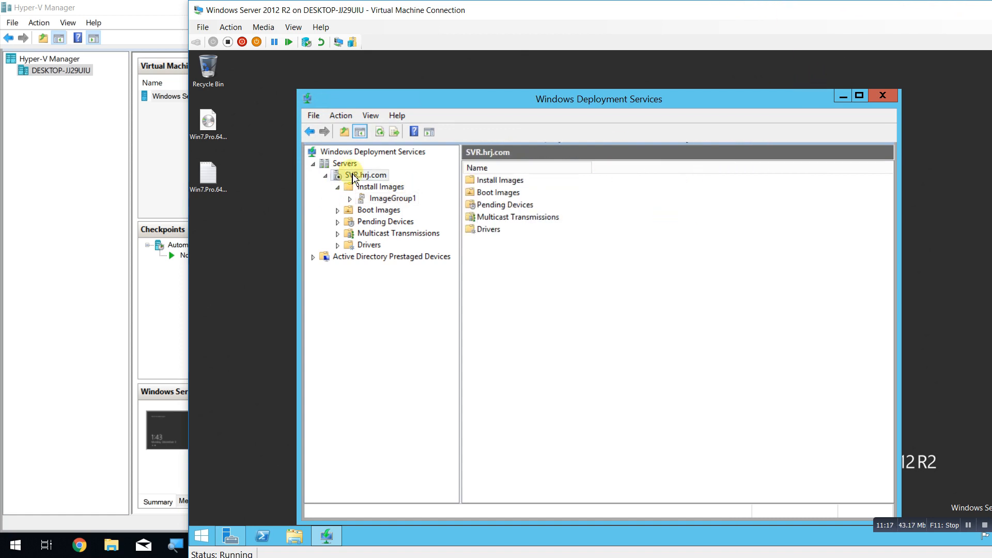
pyautogui.rightClick(353, 177)
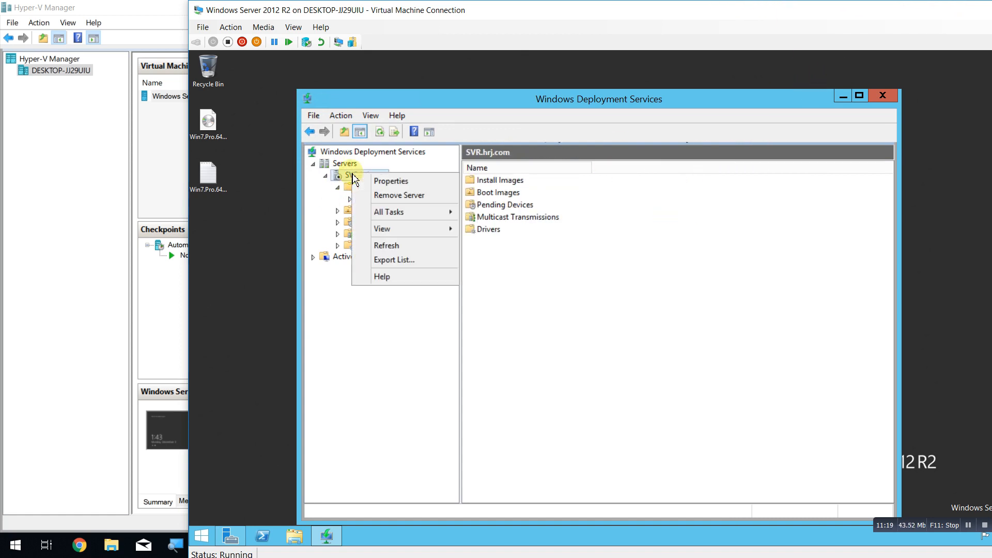
pyautogui.moveTo(422, 215)
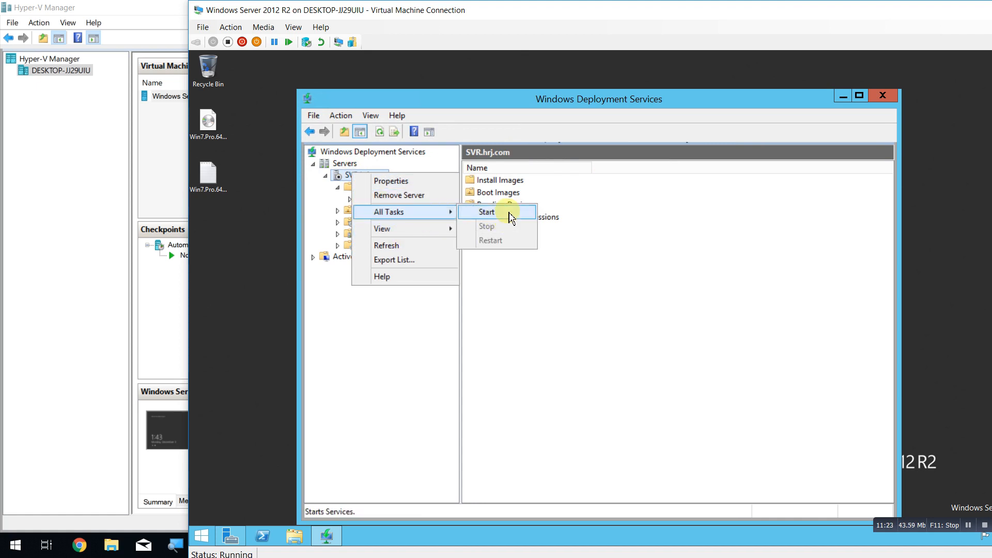
pyautogui.click(511, 217)
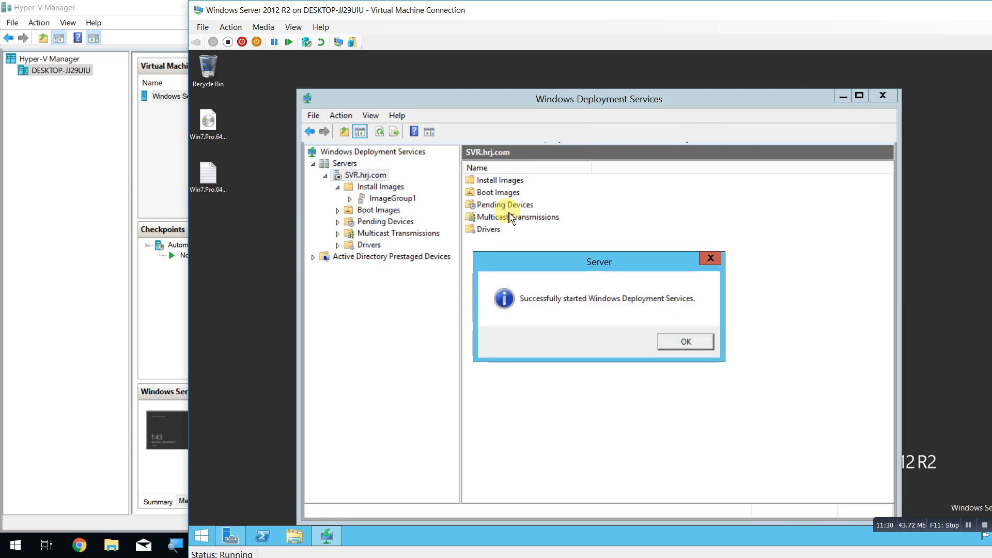
pyautogui.click(673, 342)
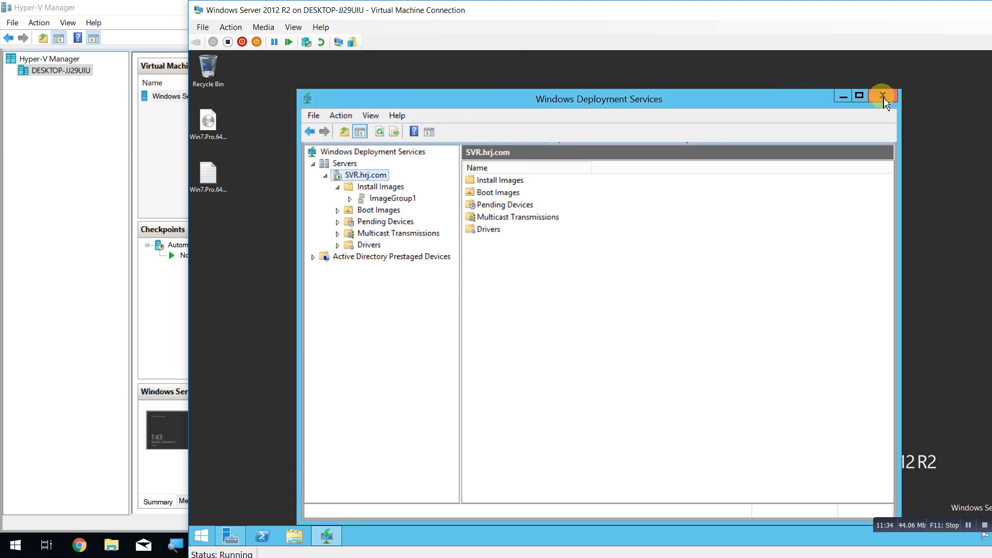
pyautogui.click(883, 96)
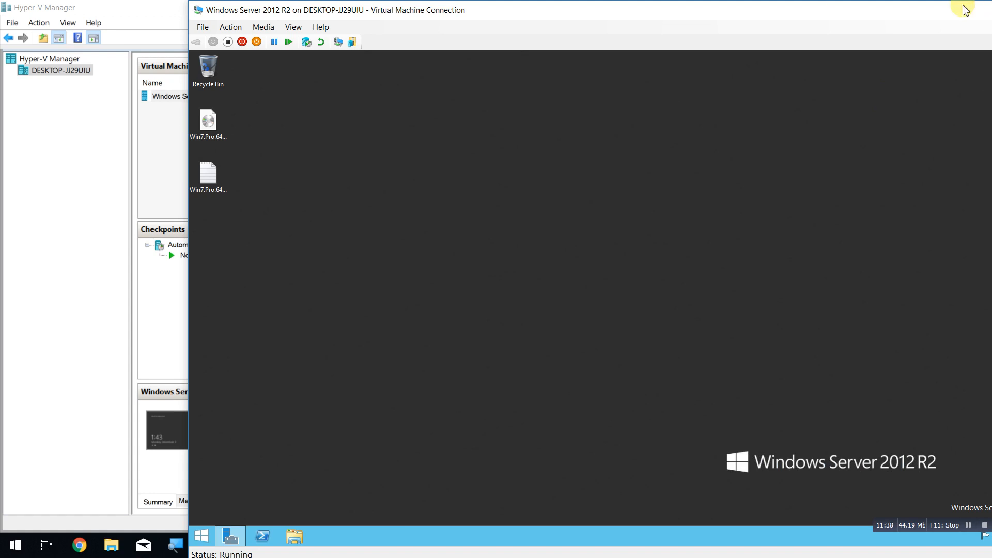
# Start the New Virtual Machine wizard in Hyper-V Manager and name the machine Client.
pyautogui.click(137, 132)
pyautogui.rightClick(196, 124)
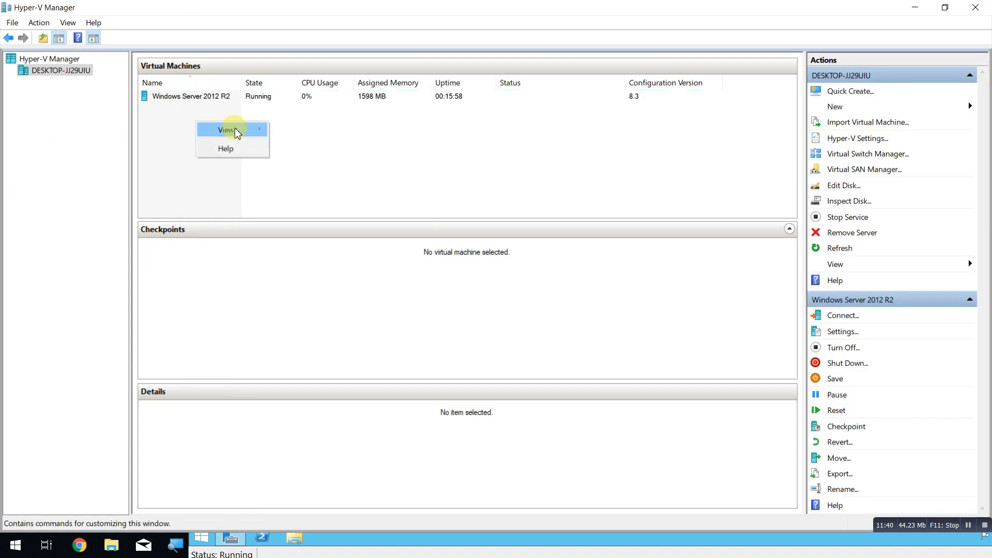
pyautogui.click(866, 112)
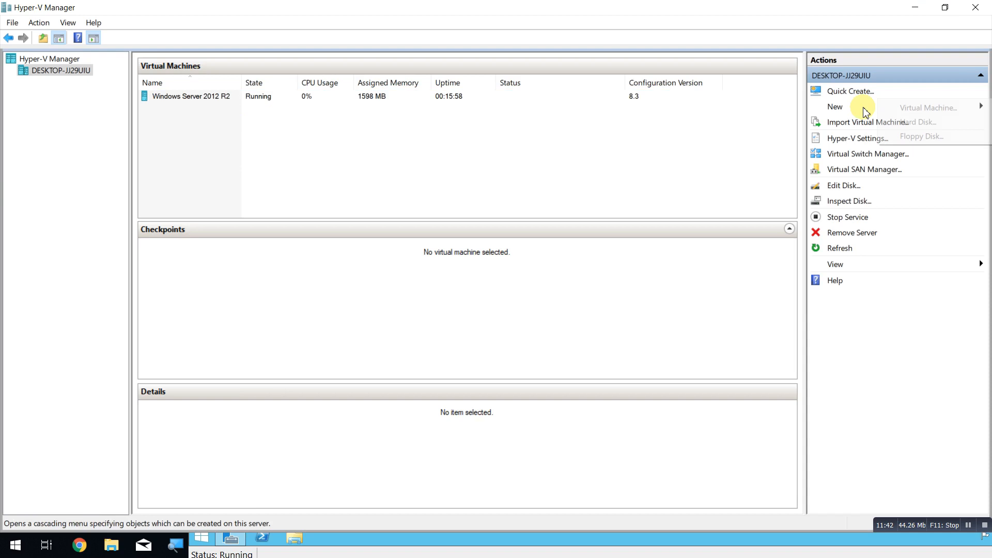
pyautogui.click(945, 107)
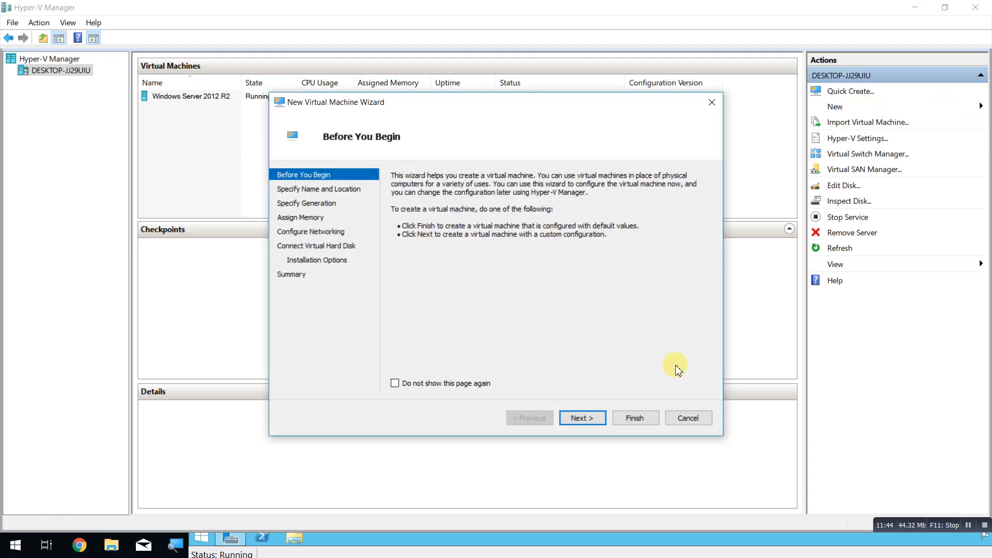
pyautogui.click(590, 417)
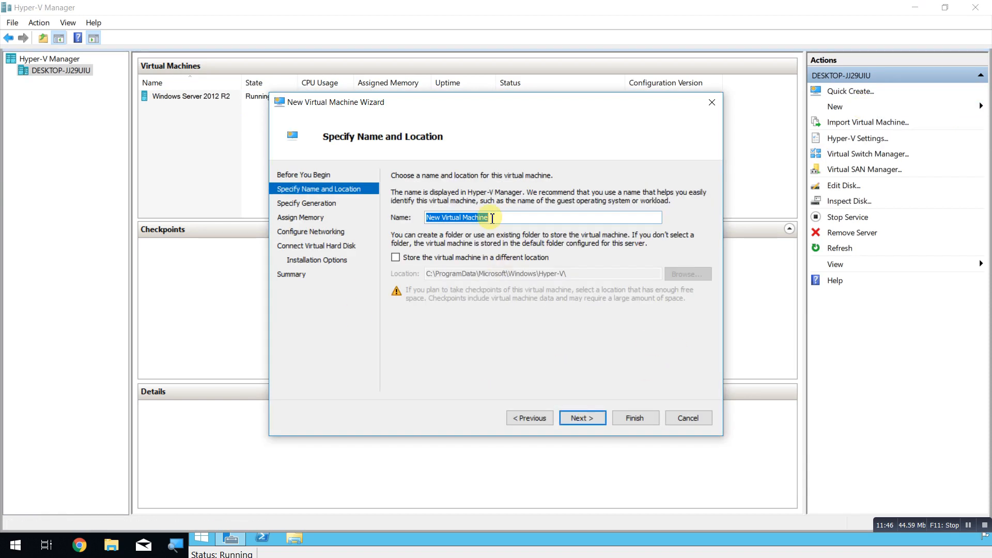
pyautogui.write('Client')
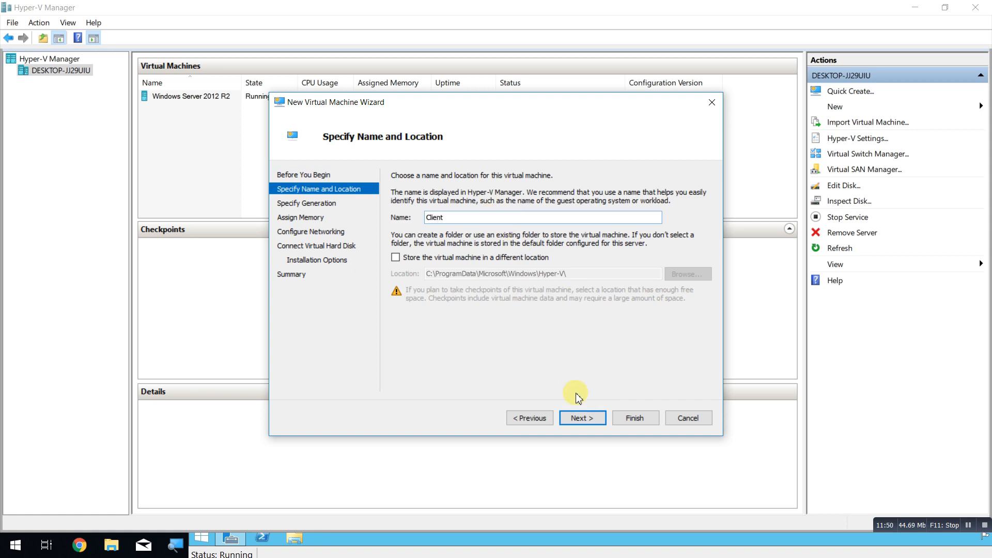
pyautogui.click(581, 416)
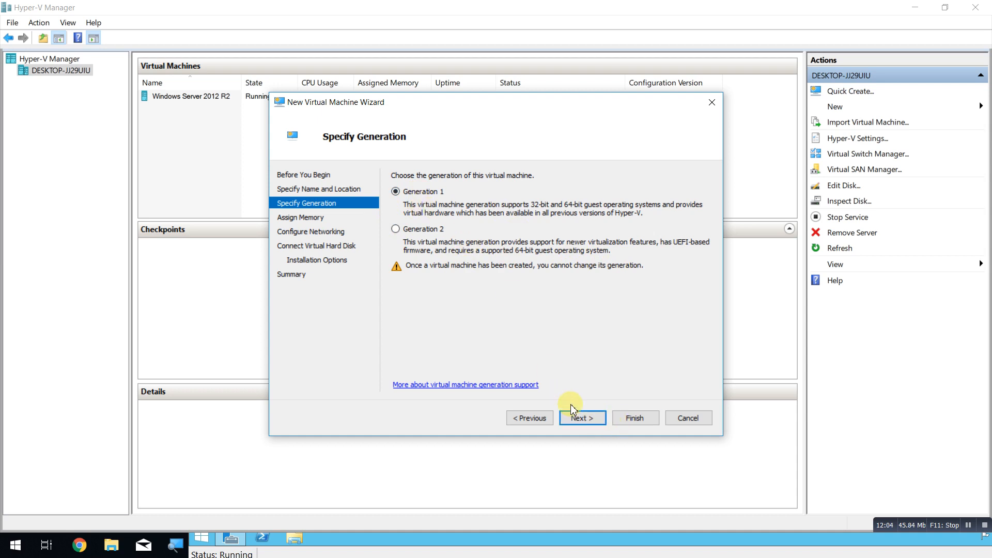
# Choose Generation 1, 1024 MB, switch Privet, a 60 GB disk and network installation.
pyautogui.click(583, 420)
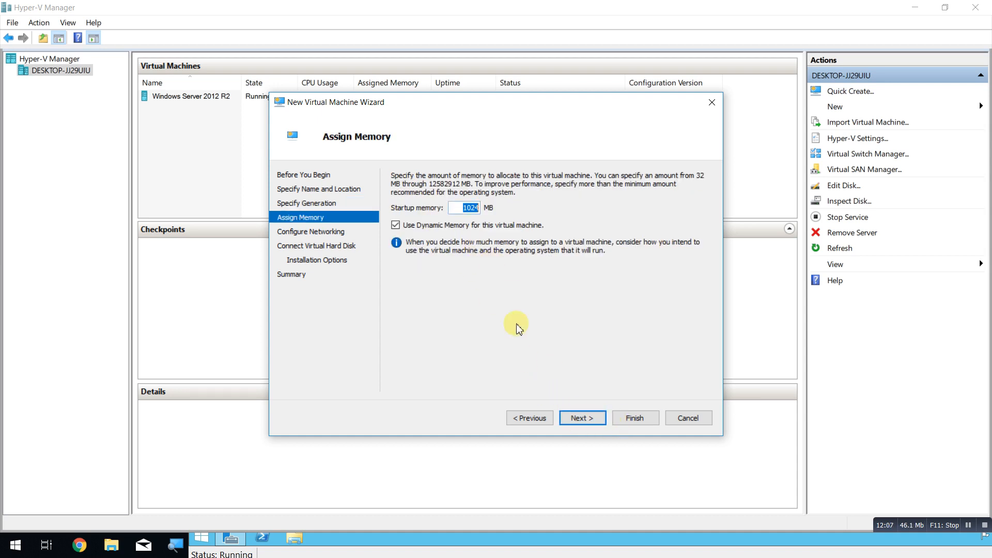
pyautogui.click(576, 411)
pyautogui.click(471, 202)
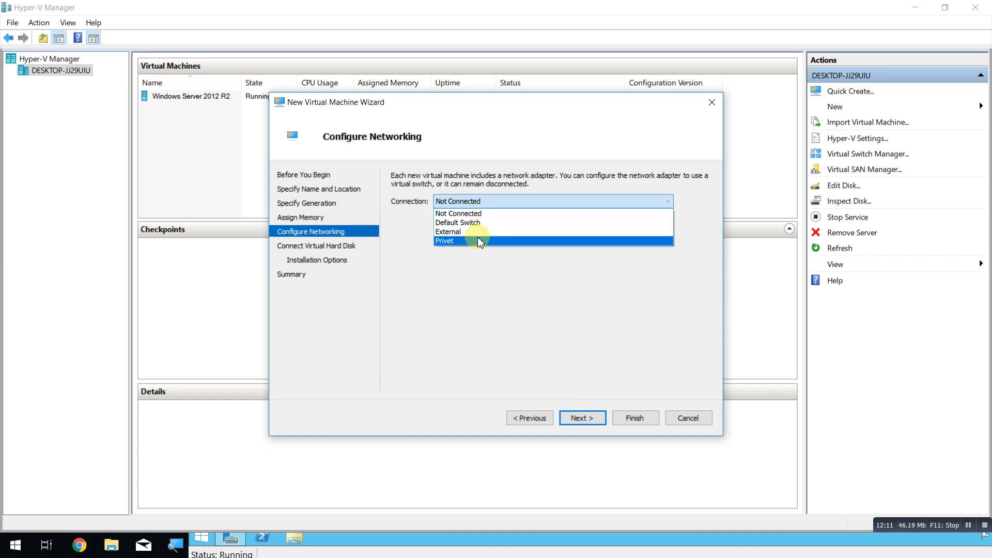
pyautogui.click(478, 241)
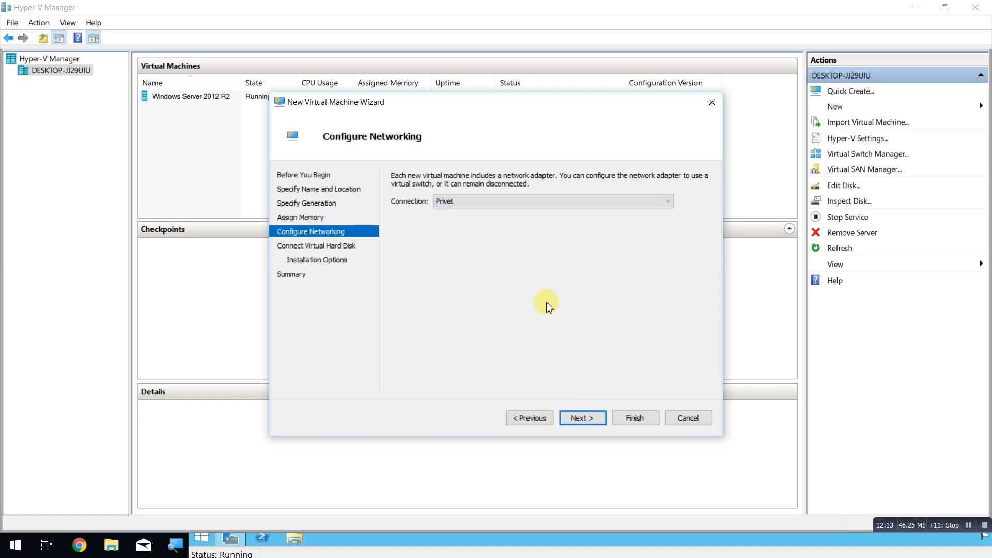
pyautogui.click(582, 417)
pyautogui.doubleClick(468, 266)
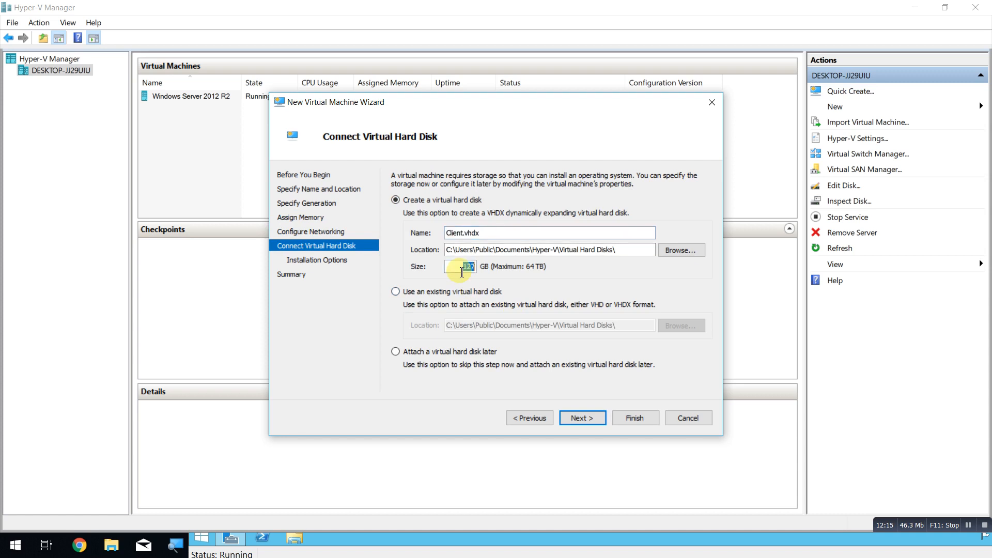
pyautogui.write('60')
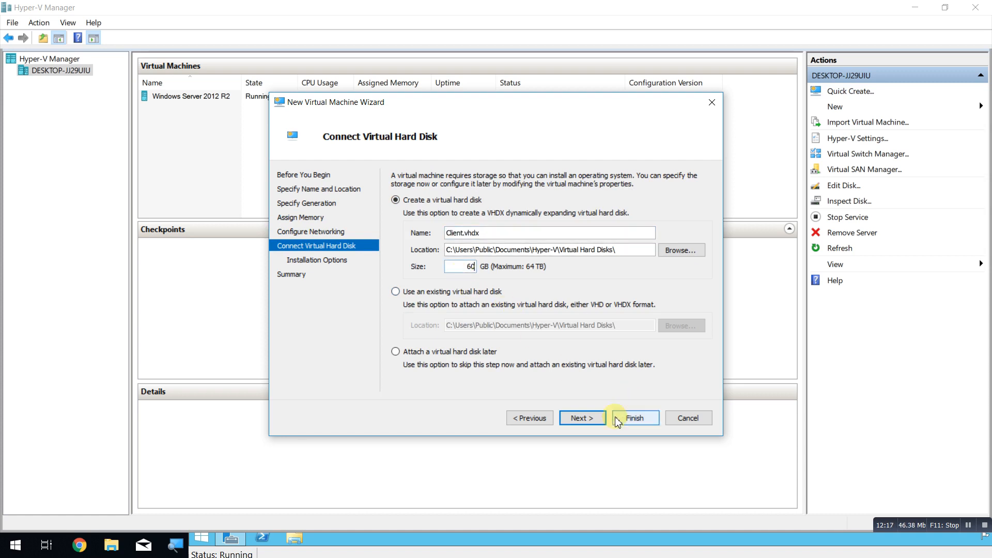
pyautogui.click(594, 417)
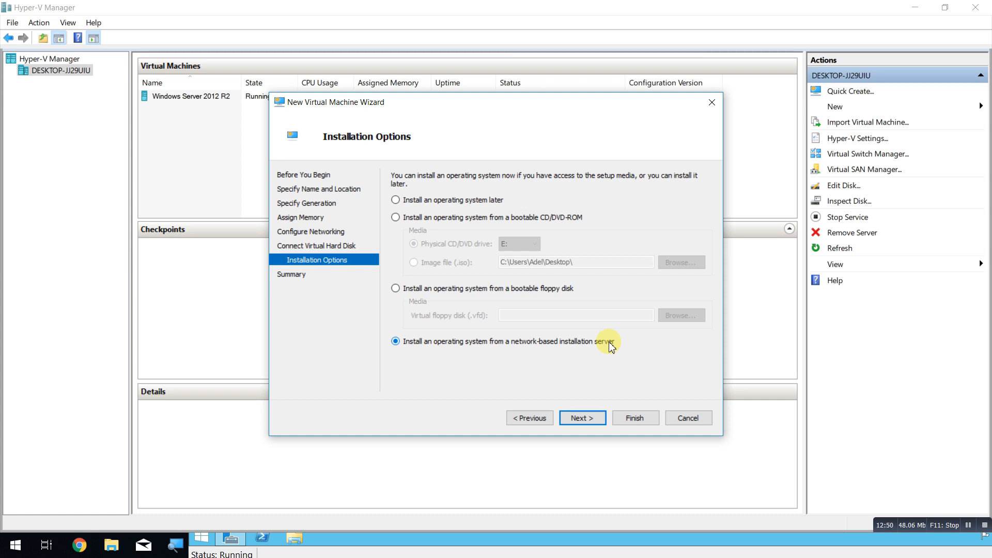
pyautogui.click(580, 419)
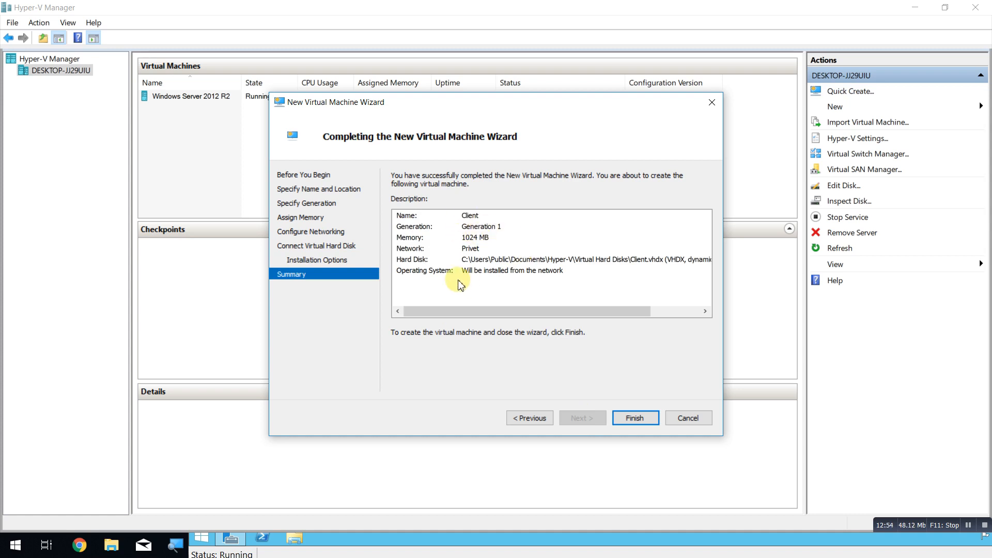
pyautogui.click(641, 419)
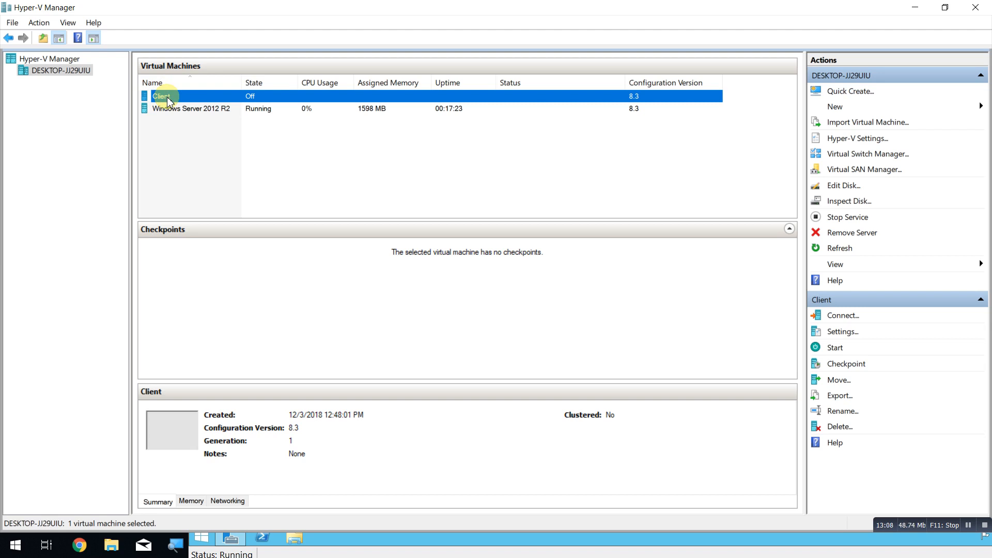
# Connect to Client and power it on, briefly trying full-screen view before restoring the window.
pyautogui.doubleClick(169, 100)
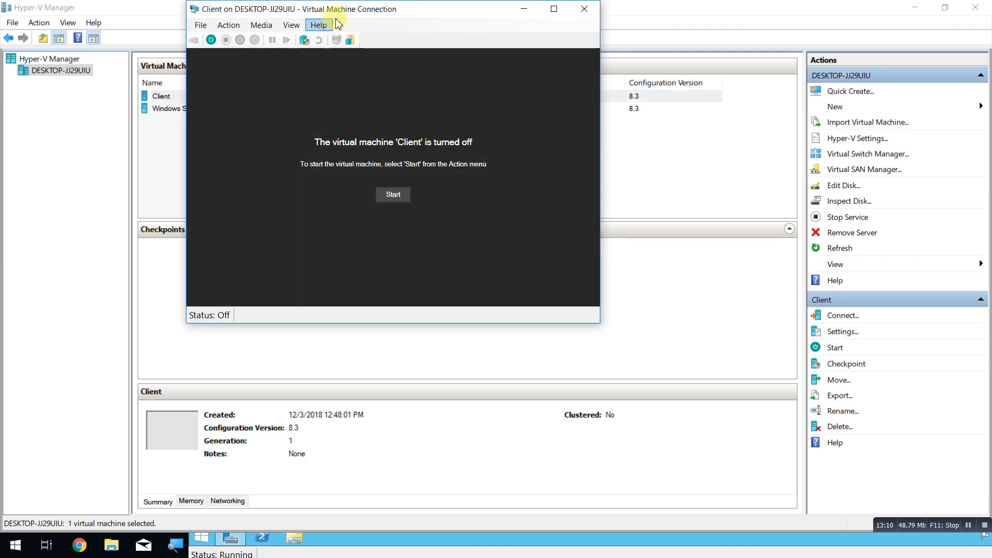
pyautogui.click(211, 40)
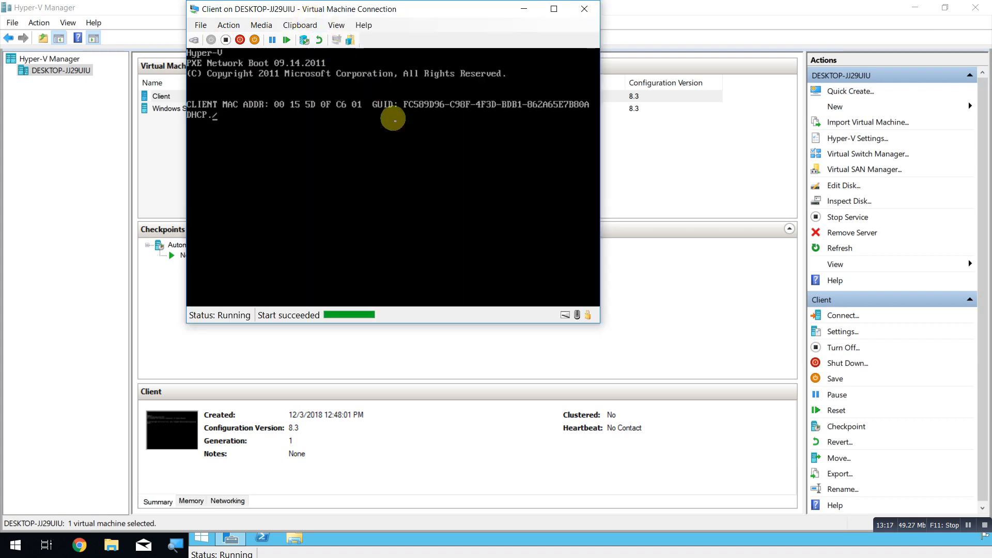
pyautogui.click(336, 25)
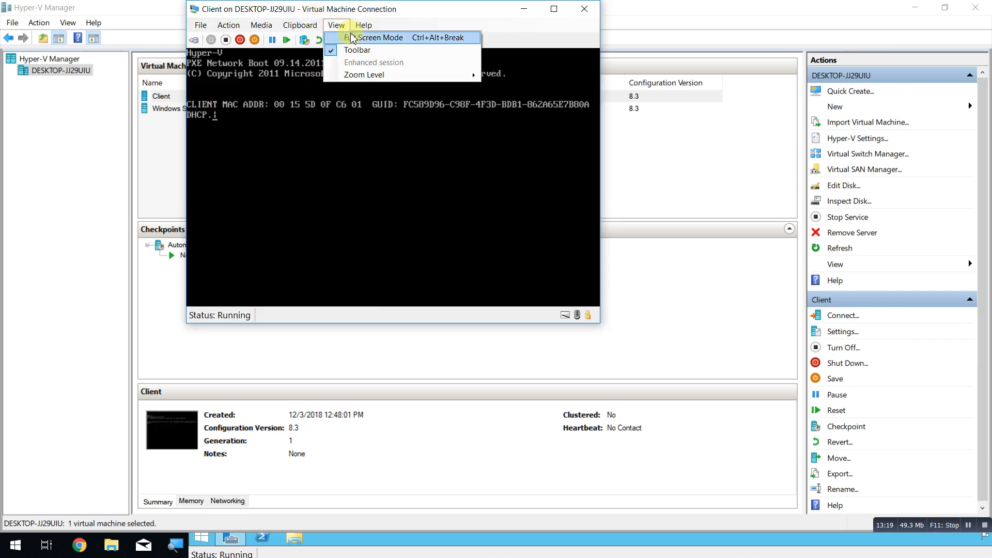
pyautogui.click(351, 37)
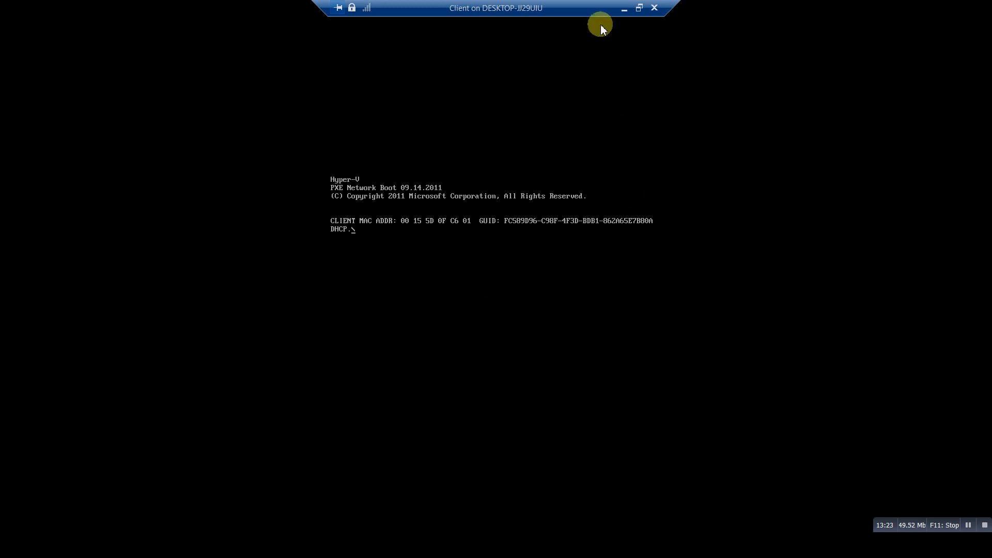
pyautogui.click(639, 8)
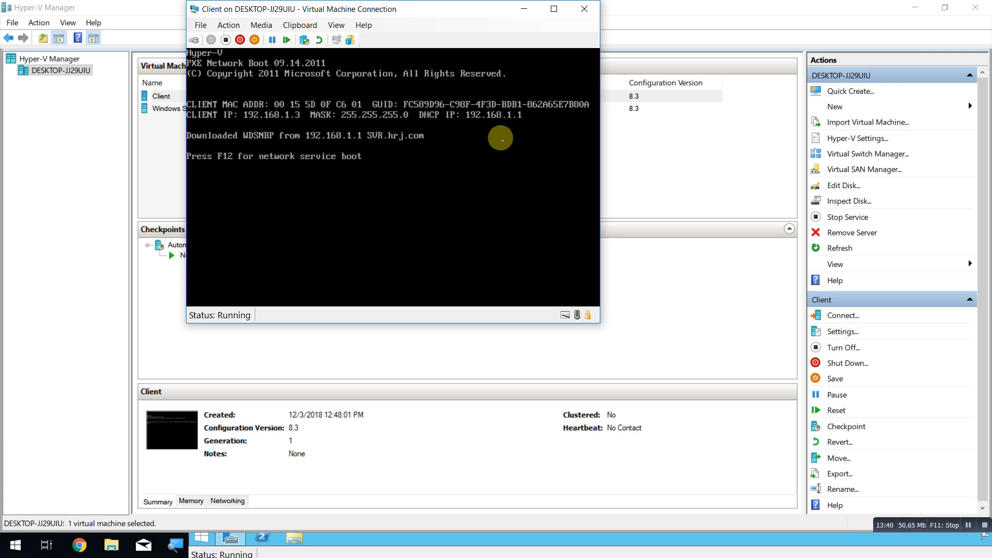
# Press F12 at the PXE prompt to network-boot from SVR.hrj.com.
pyautogui.press('F12')
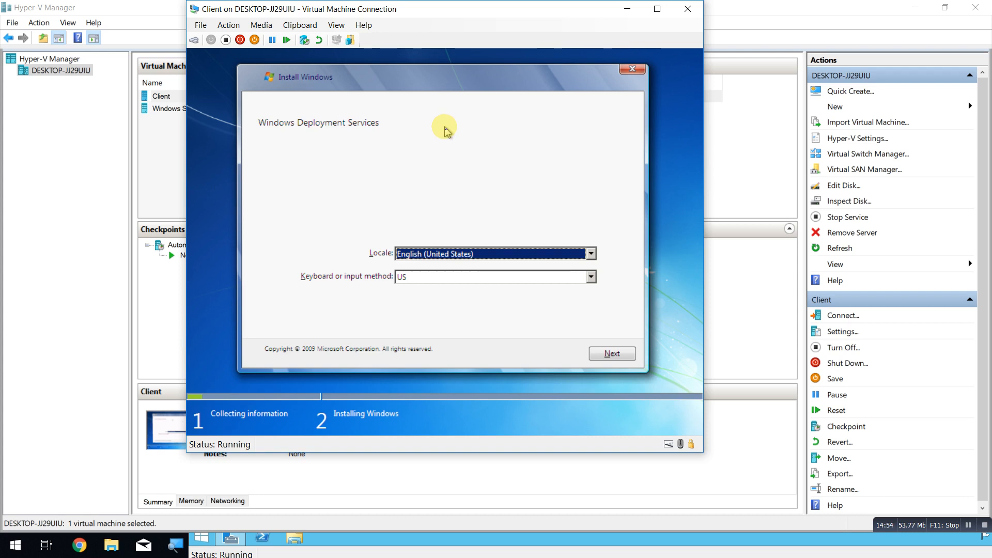
# Accept the English (United States) locale and sign in with the domain administrator account and password.
pyautogui.click(618, 356)
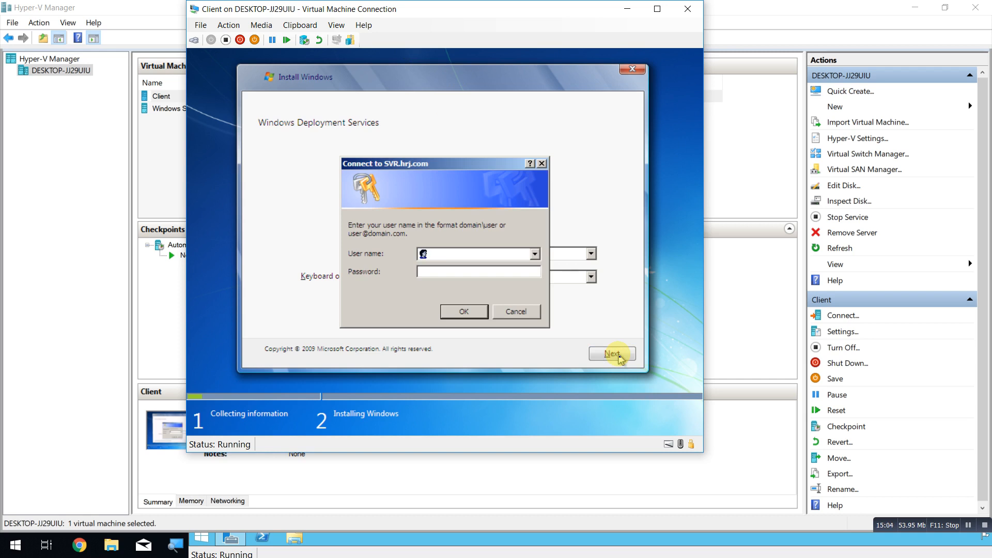
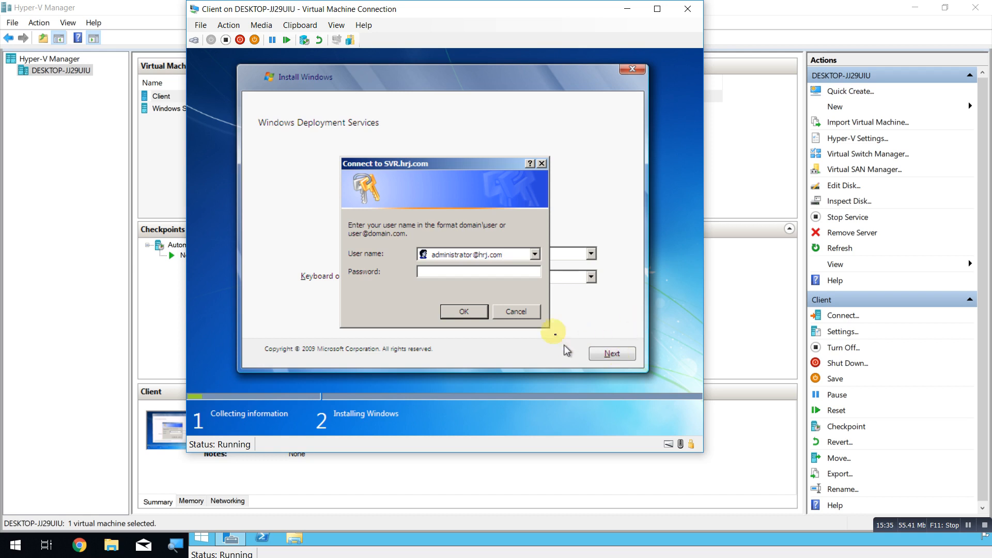
pyautogui.write('••••••••')
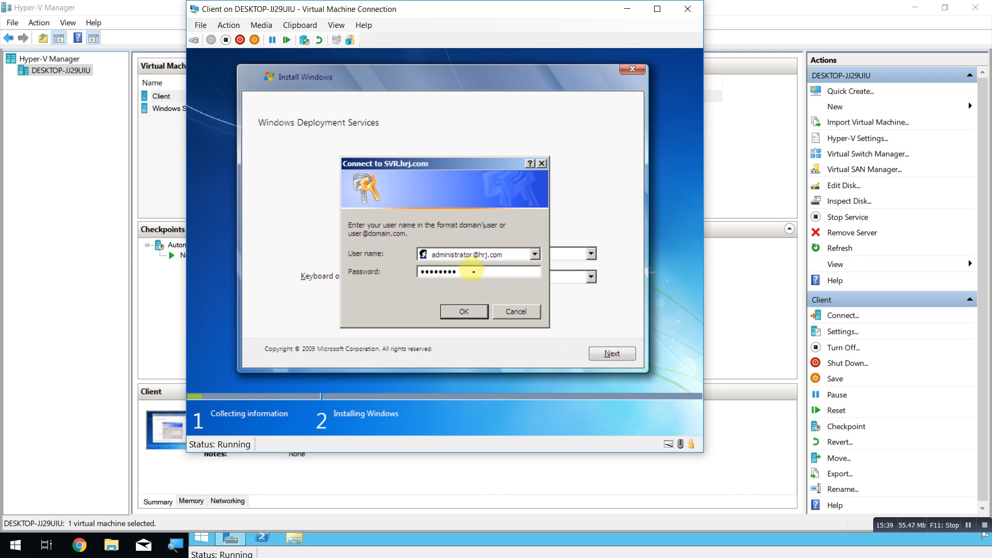
pyautogui.click(479, 316)
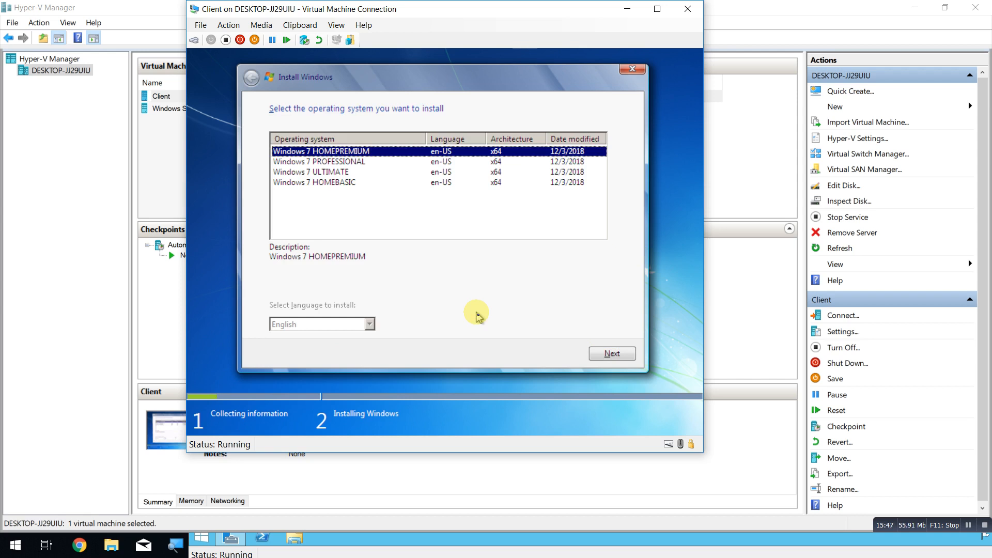
# Choose Windows 7 PROFESSIONAL and install it onto Disk 0's 60 GB unallocated space.
pyautogui.click(363, 163)
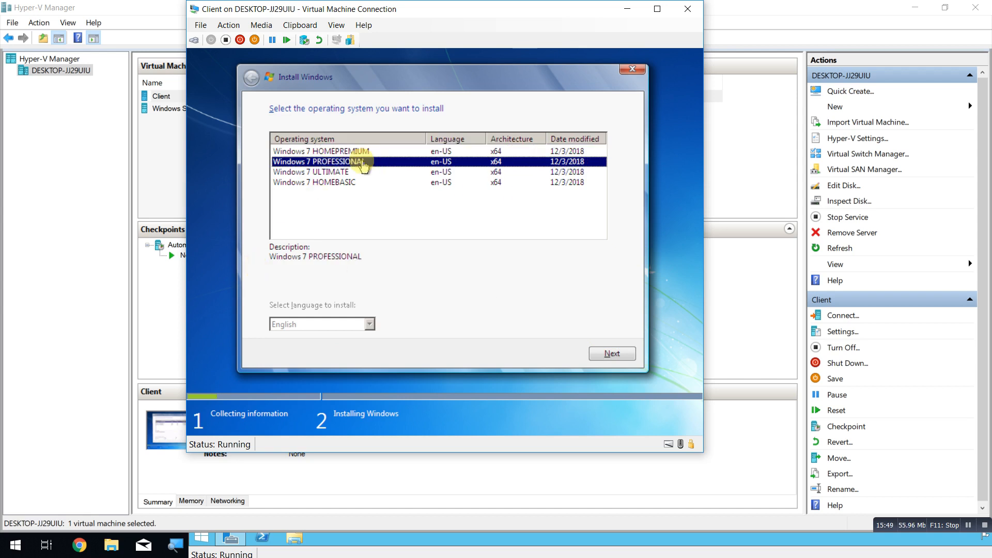
pyautogui.click(604, 354)
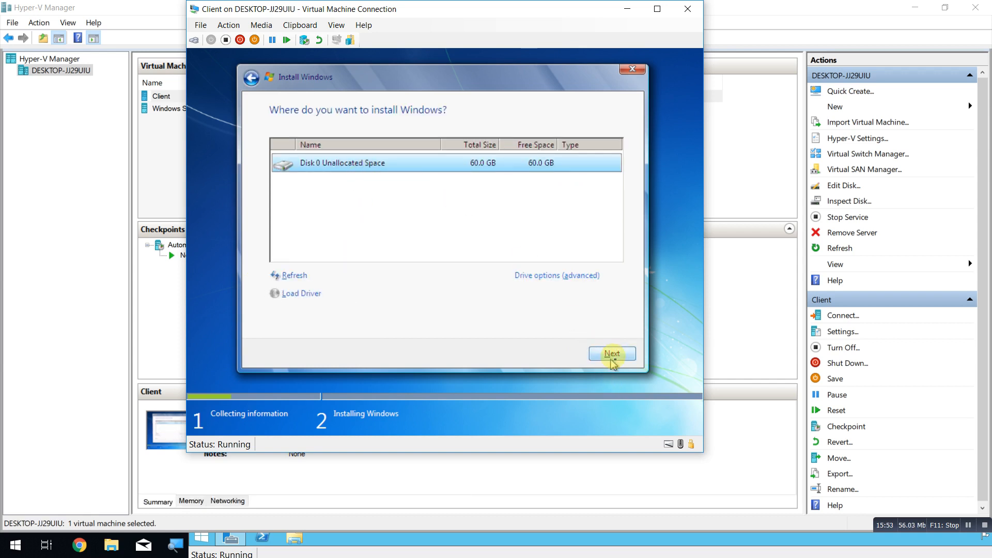
pyautogui.click(613, 354)
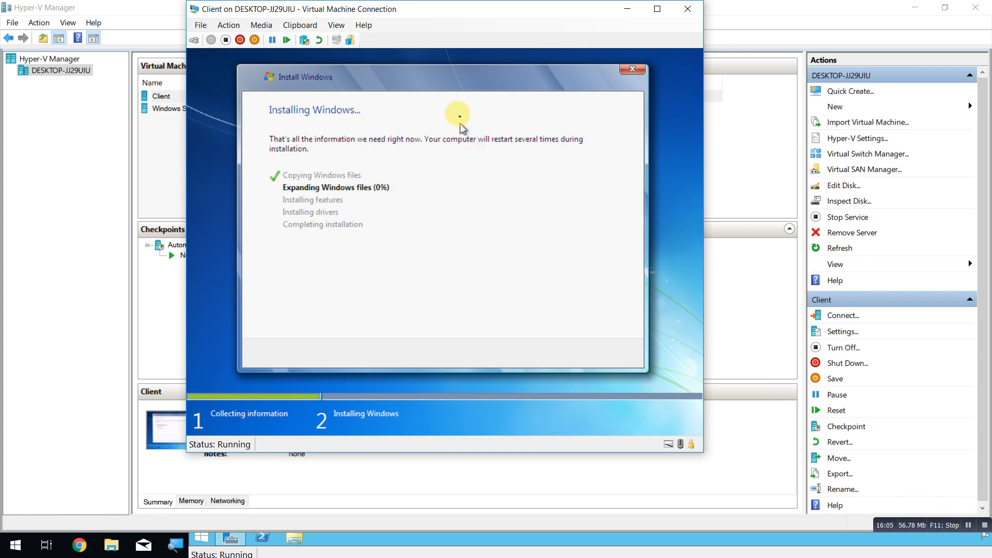
# After Windows files expand and features install, restart the client VM immediately with Restart now.
pyautogui.click(974, 529)
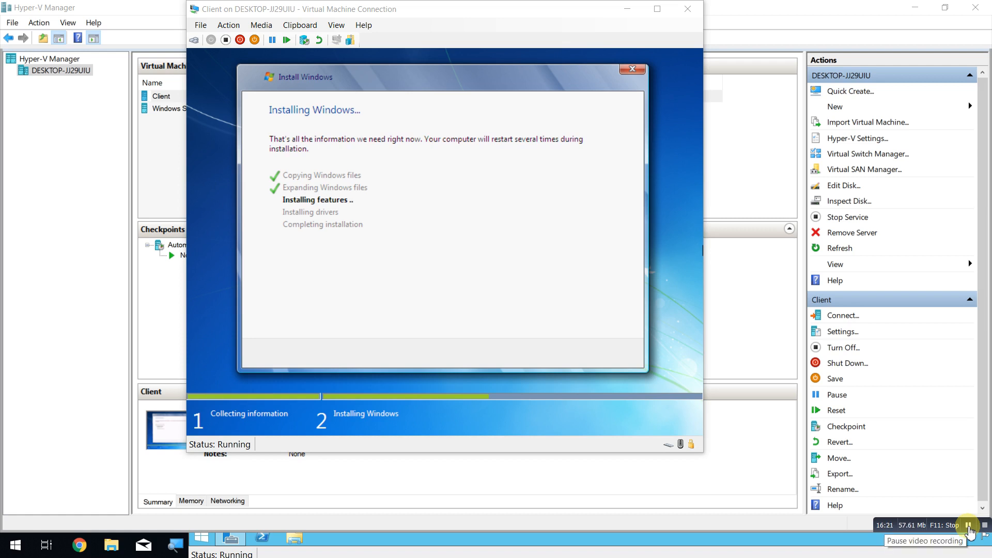
pyautogui.click(968, 525)
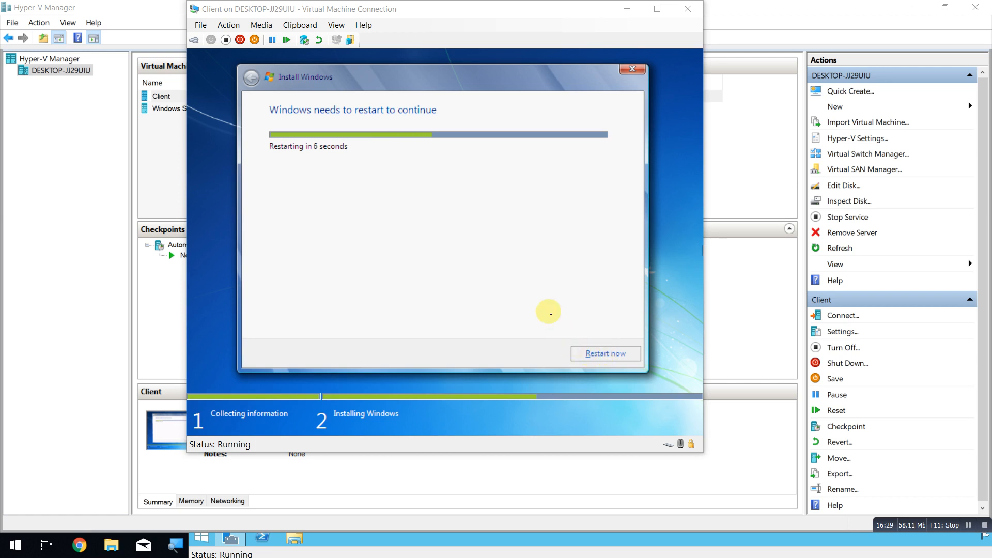
pyautogui.click(543, 306)
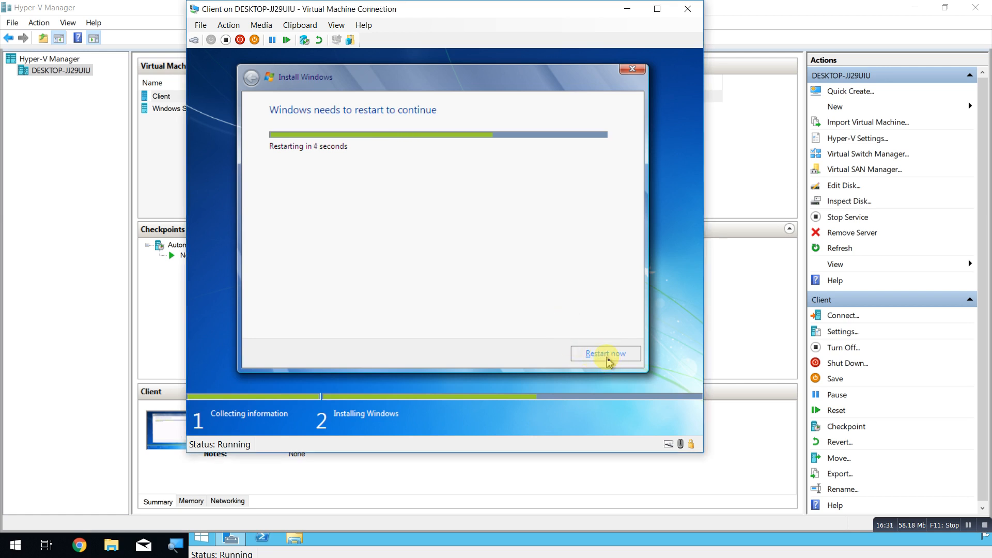
pyautogui.click(608, 361)
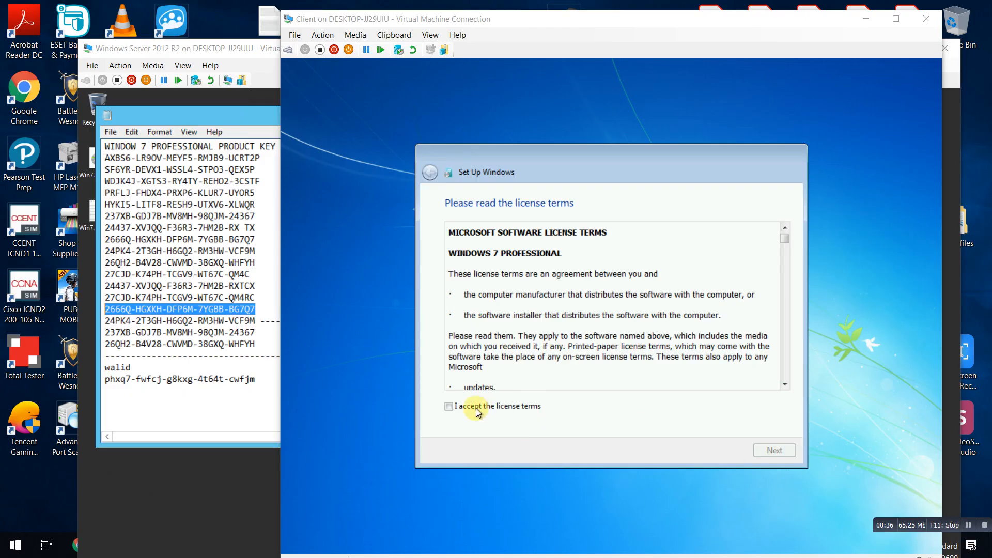
# Accept the Windows 7 license terms and choose Use recommended settings for updates.
pyautogui.click(449, 407)
pyautogui.click(767, 451)
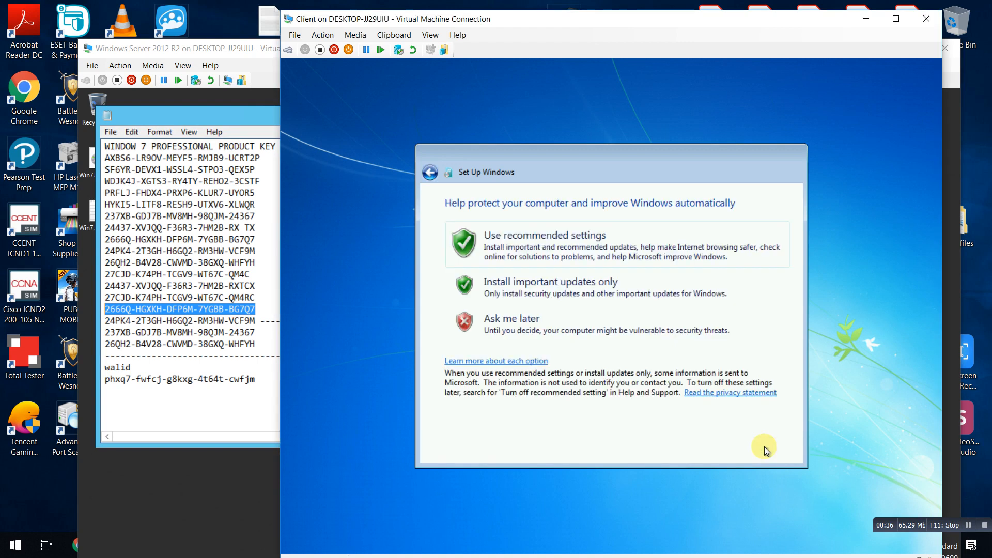
pyautogui.click(489, 239)
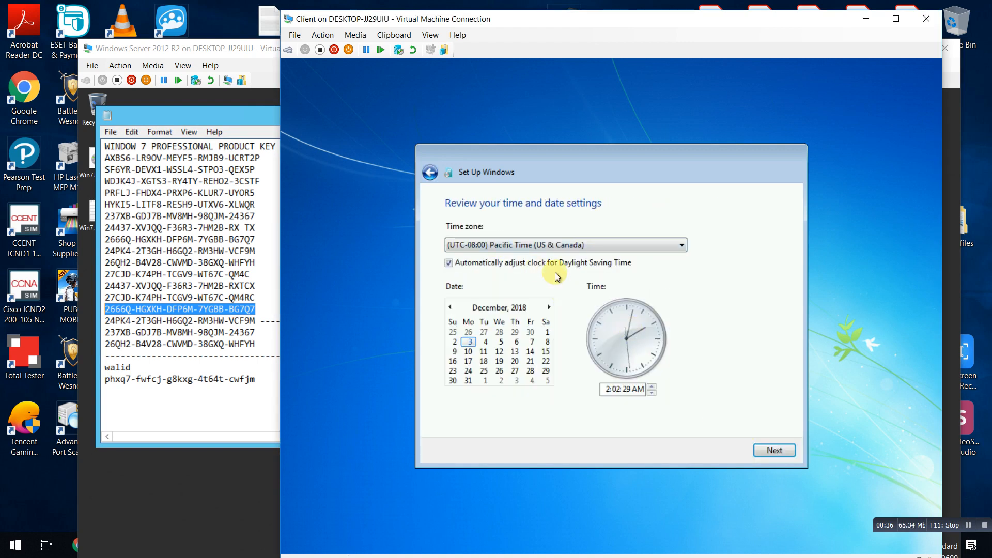
# Set the time zone to (UTC+03:00) Kuwait, Riyadh and the time to 1:02 PM.
pyautogui.click(541, 244)
pyautogui.scroll(-9, 558, 398)
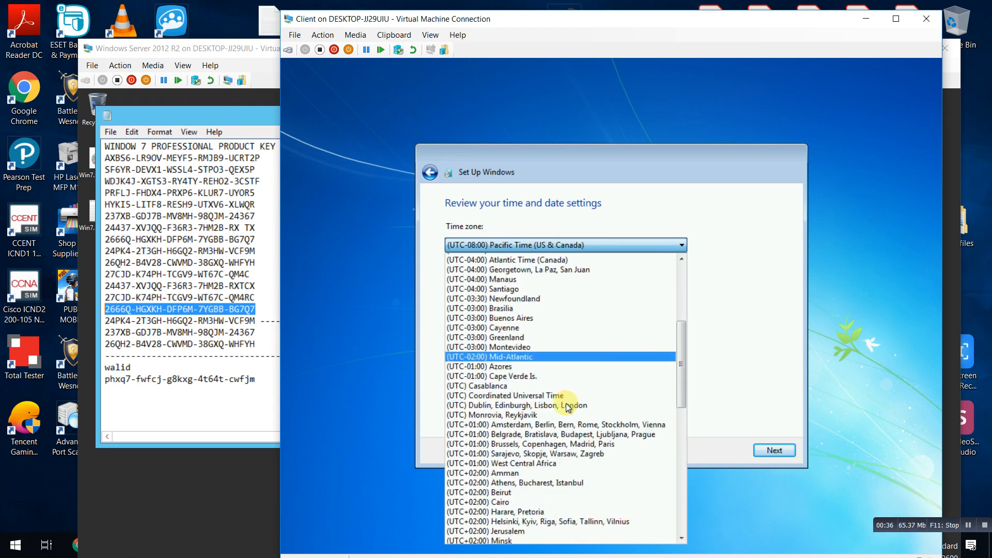
pyautogui.scroll(5, 537, 357)
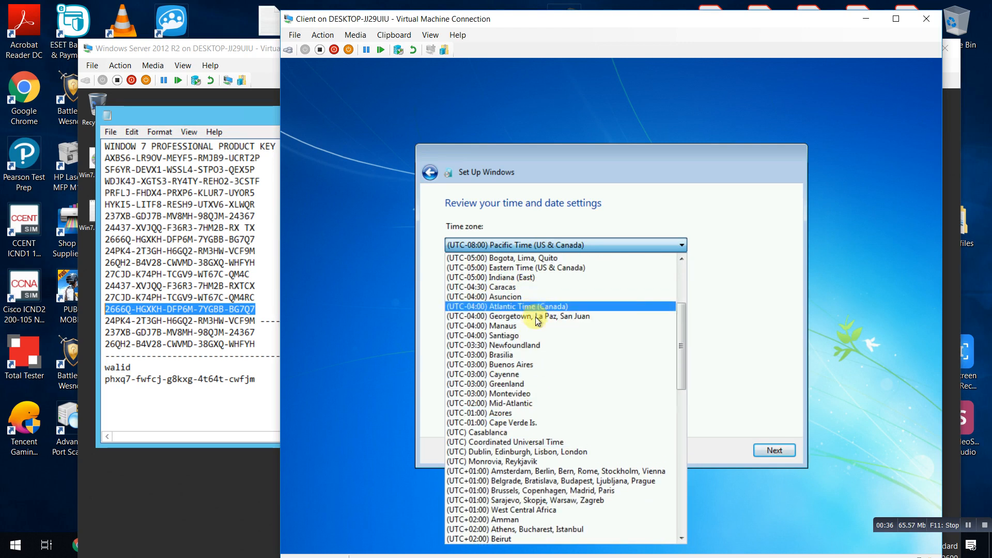
pyautogui.scroll(-4, 529, 305)
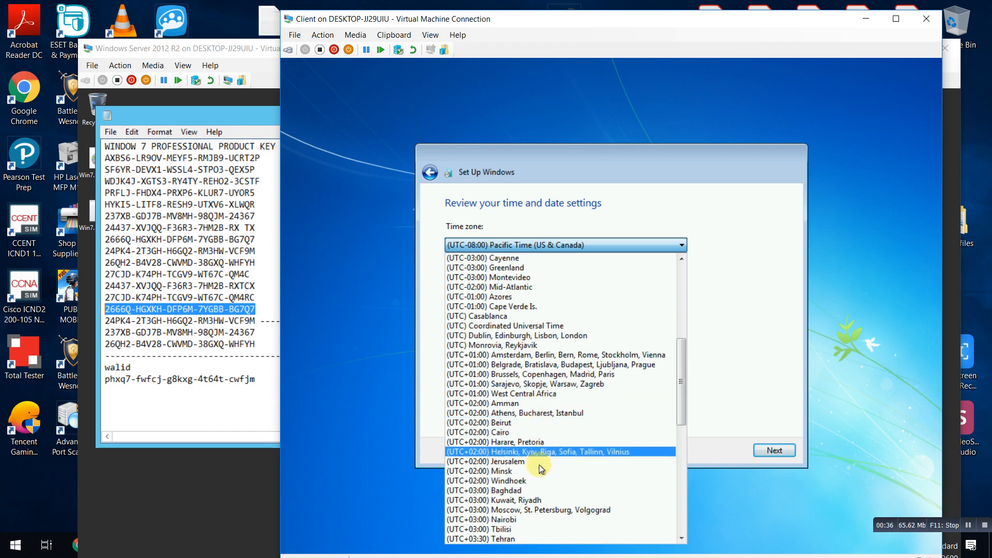
pyautogui.click(538, 499)
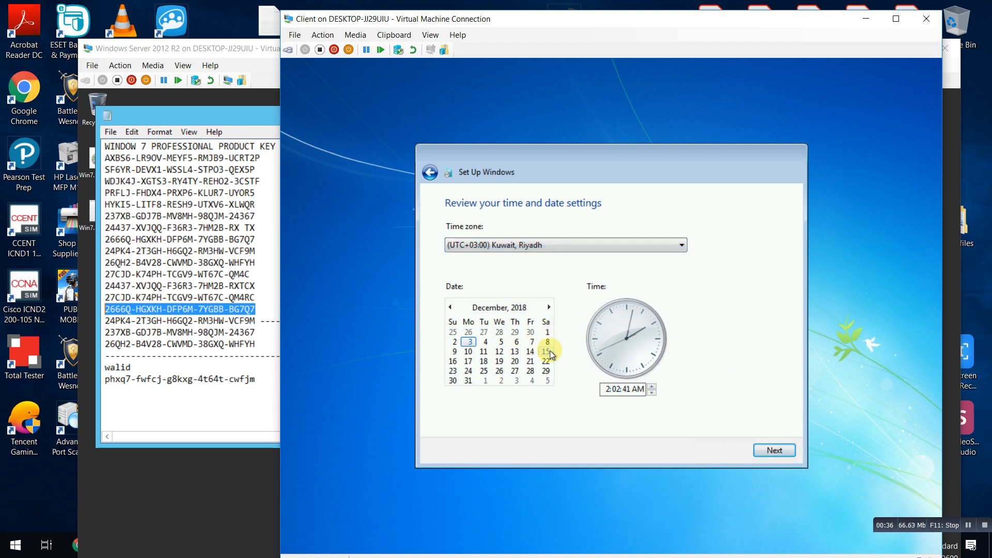
pyautogui.click(640, 389)
pyautogui.click(652, 387)
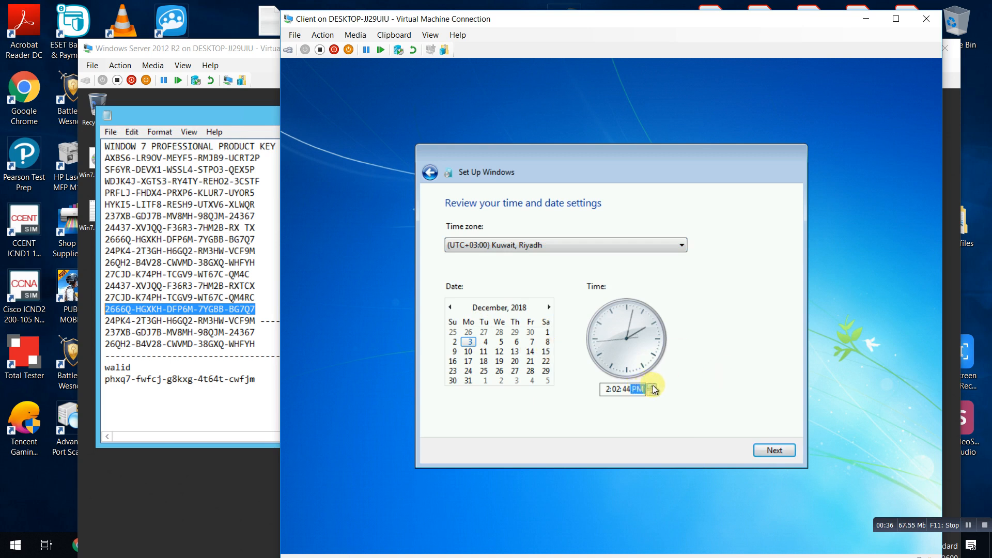
pyautogui.click(610, 390)
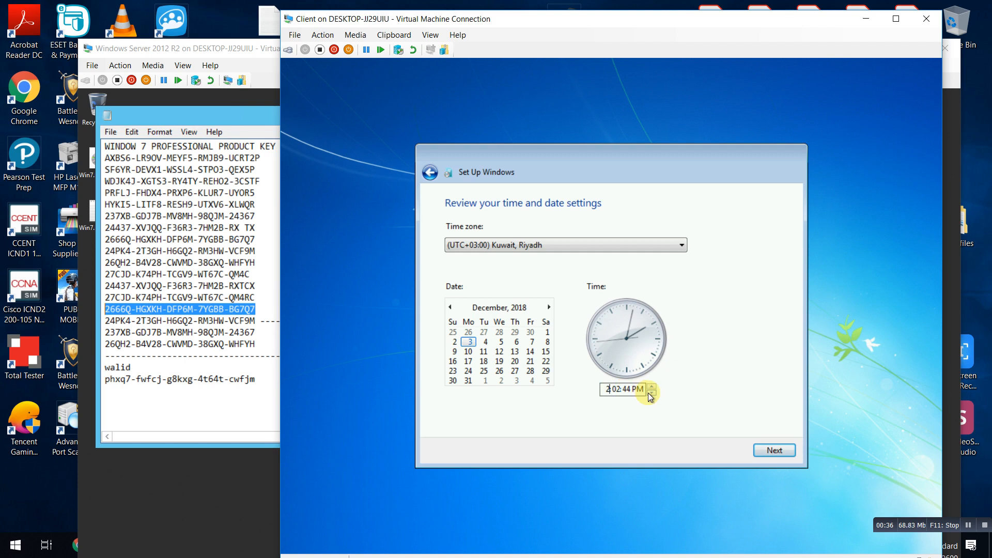
pyautogui.click(651, 393)
pyautogui.click(774, 451)
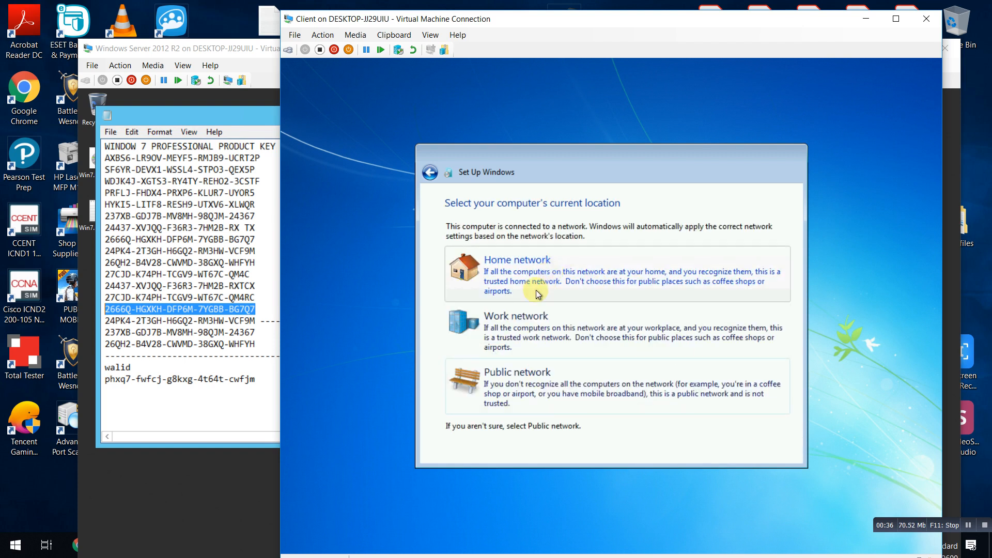
# Choose Home network as the client's current network location.
pyautogui.click(523, 277)
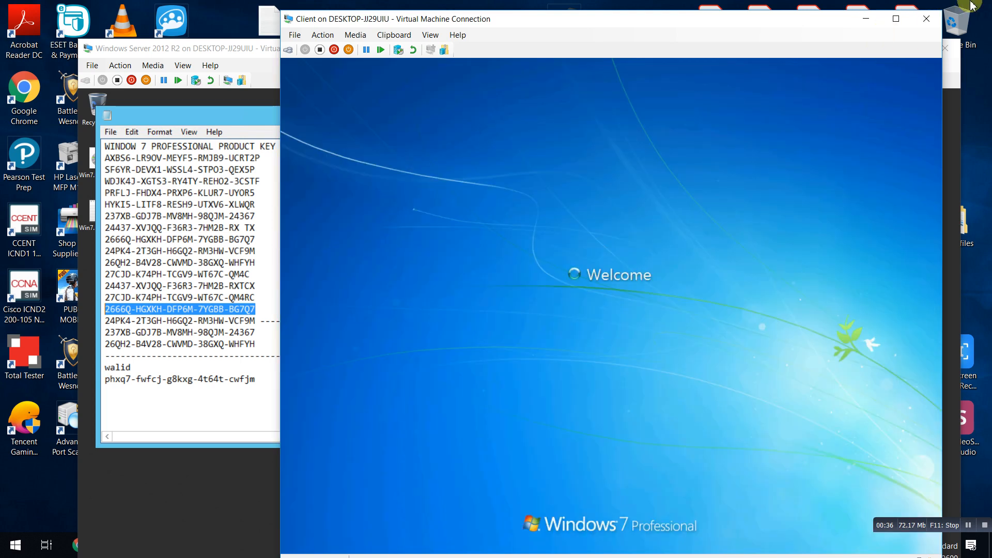
# Try the VM connection in Full Screen Mode twice, restoring it to a window each time.
pyautogui.click(429, 34)
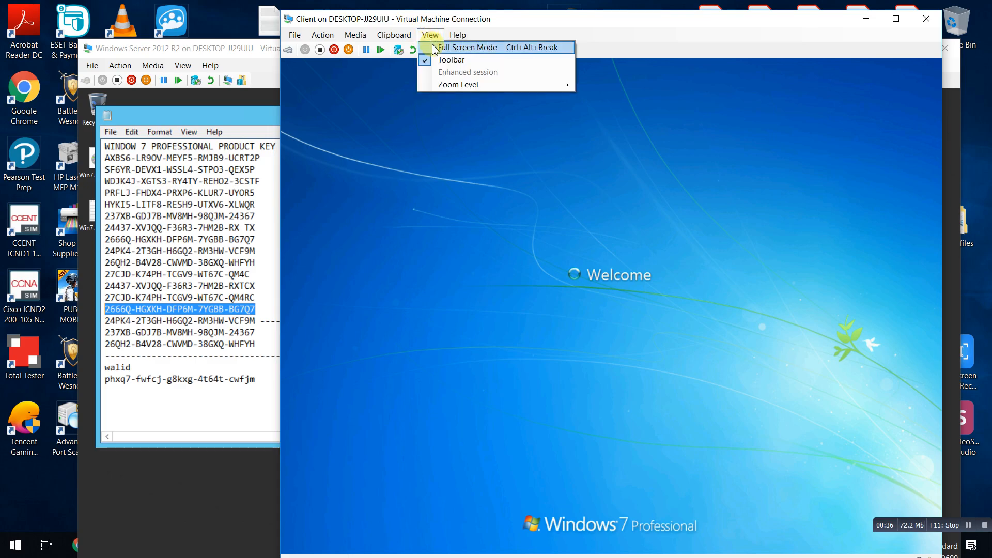
pyautogui.click(432, 48)
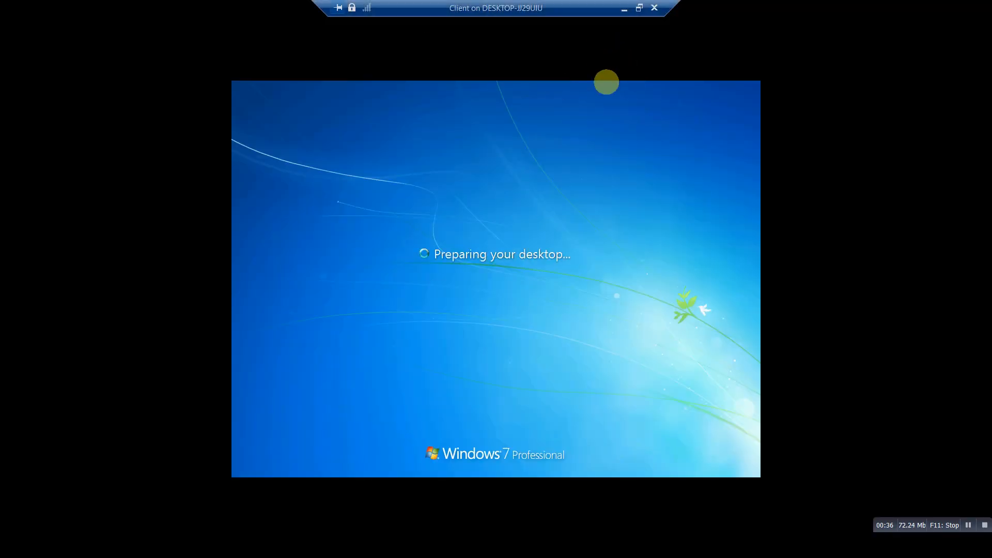
pyautogui.click(643, 7)
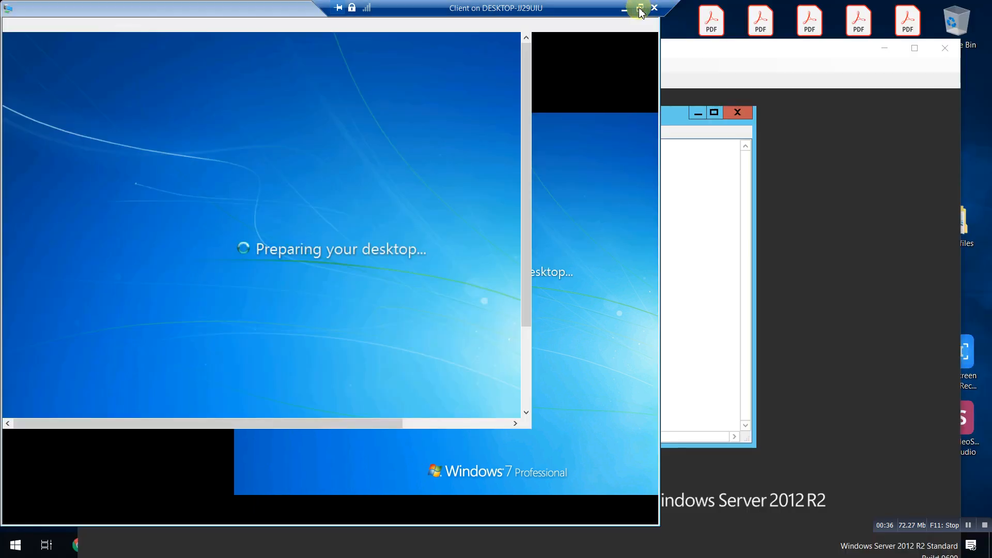
pyautogui.click(432, 35)
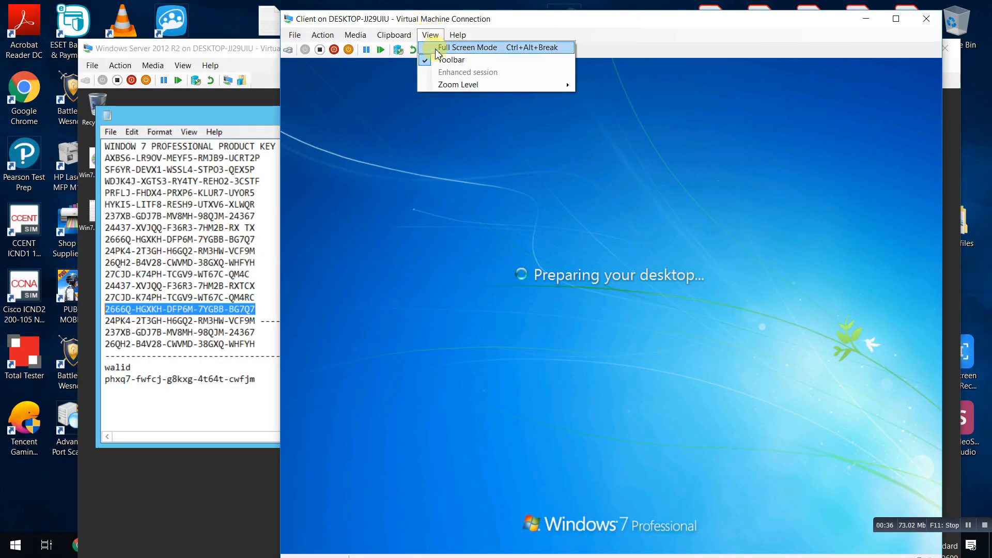
pyautogui.click(435, 47)
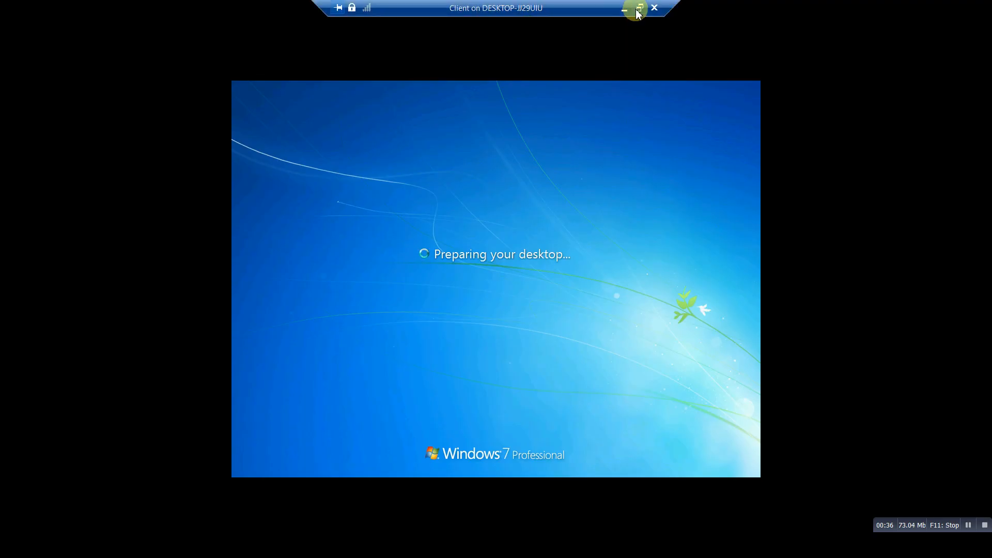
pyautogui.click(639, 9)
# Check the View menu's Zoom Level options, then move the connection window up and left.
pyautogui.click(449, 37)
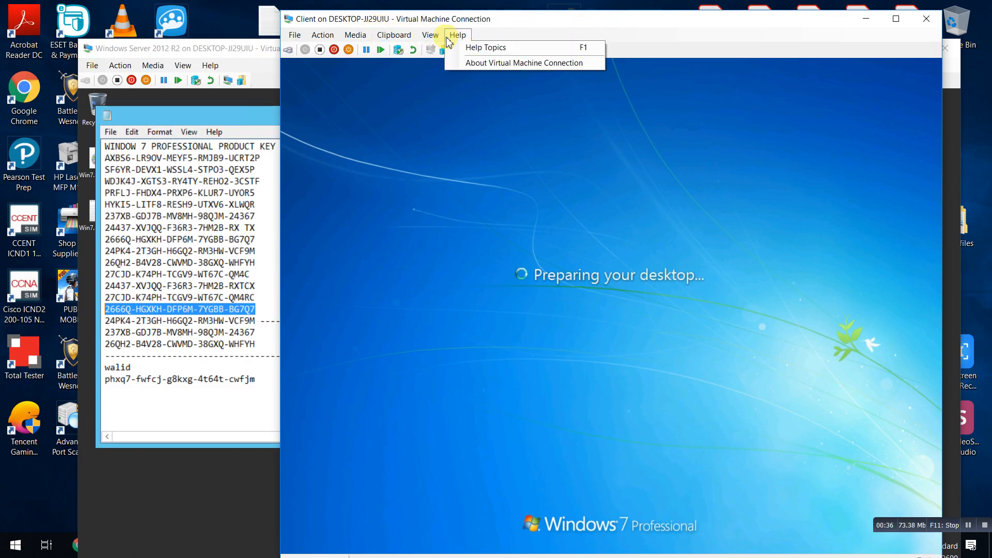
pyautogui.moveTo(432, 37)
pyautogui.moveTo(458, 86)
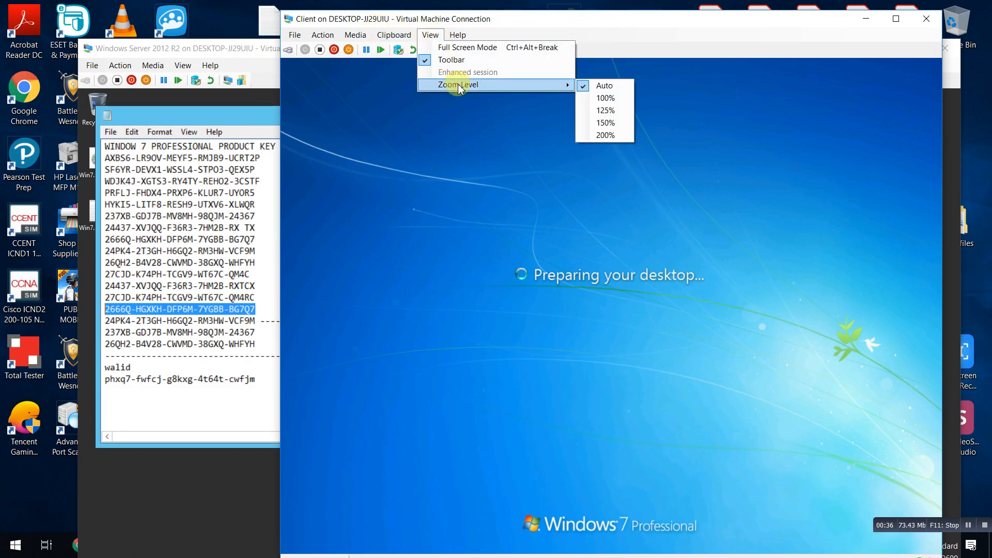
pyautogui.click(441, 13)
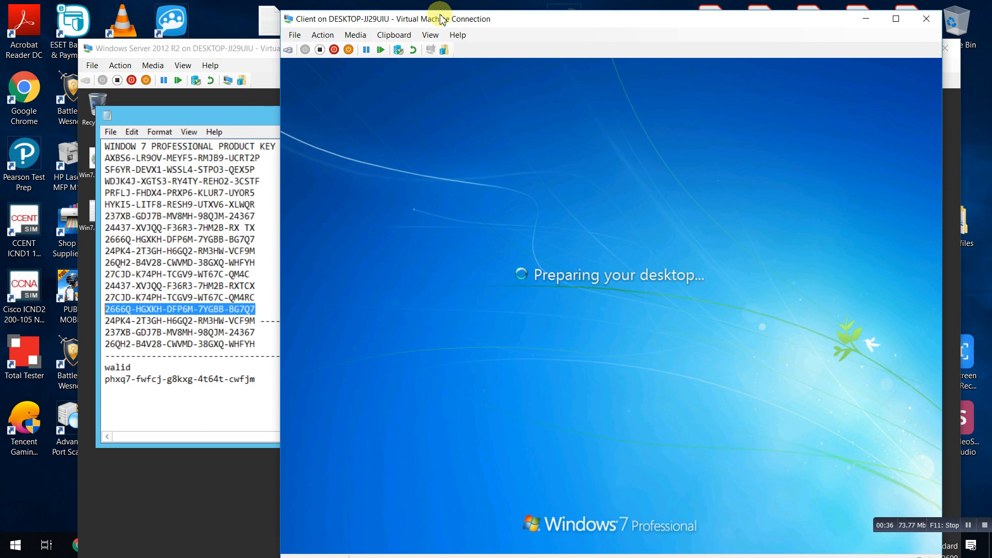
pyautogui.moveTo(441, 13); pyautogui.dragTo(310, 6)
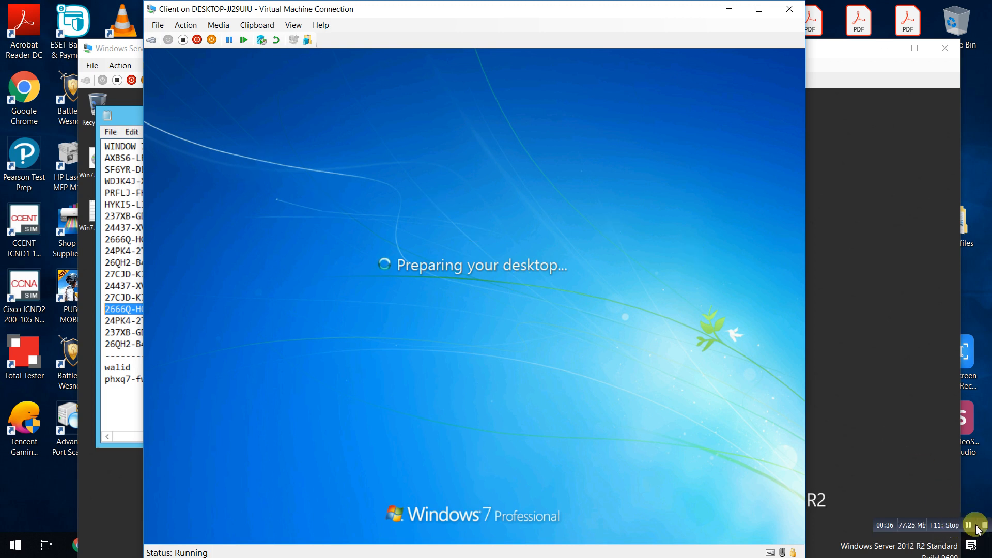
# Let Preparing your desktop finish and shift the VM Connection window slightly right.
pyautogui.click(969, 525)
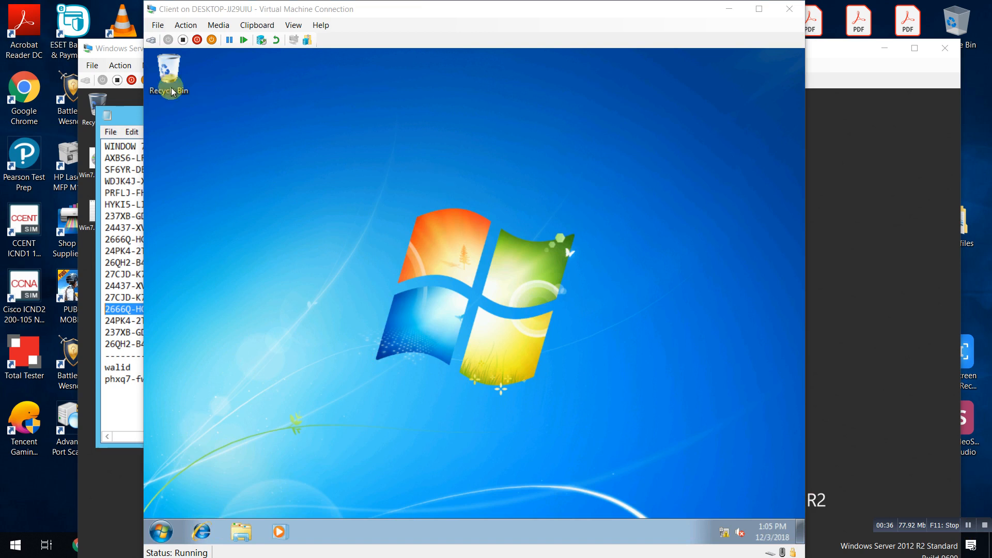
pyautogui.moveTo(284, 11); pyautogui.dragTo(304, 12)
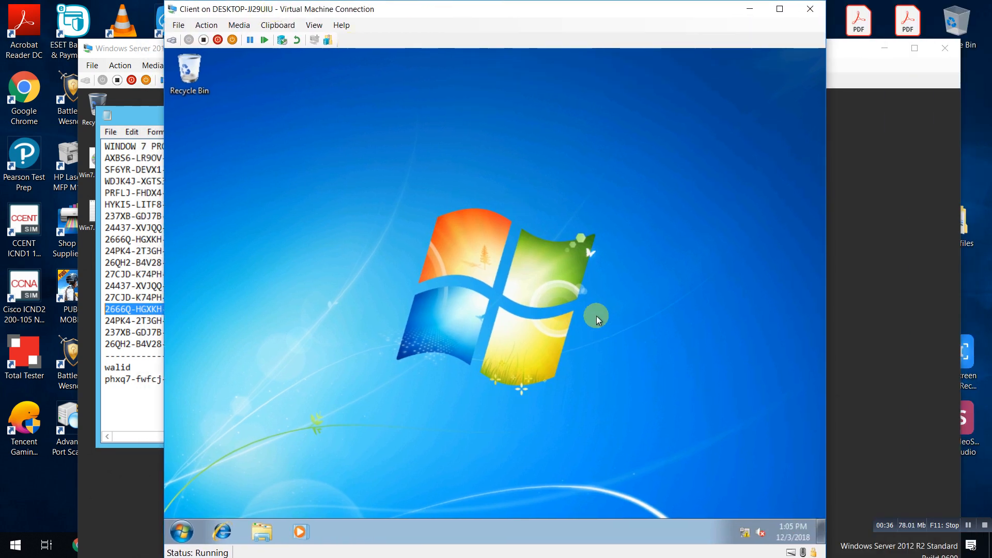